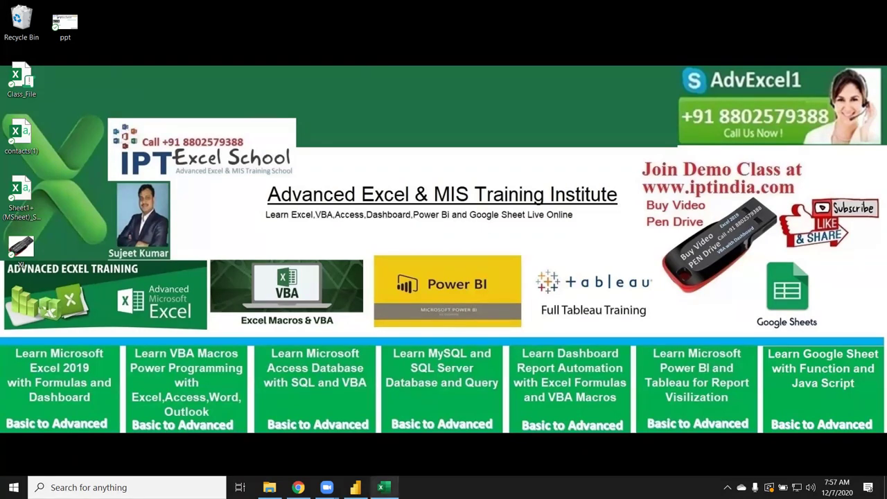
Step: Show the DT workbook in Excel and select the NAME and Day-1 to Day-5 columns to review them
click(381, 487)
click(72, 141)
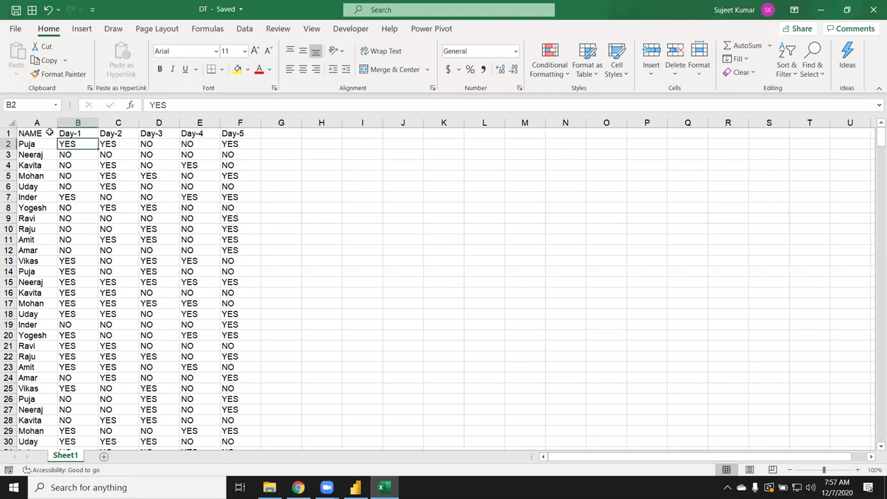
click(42, 122)
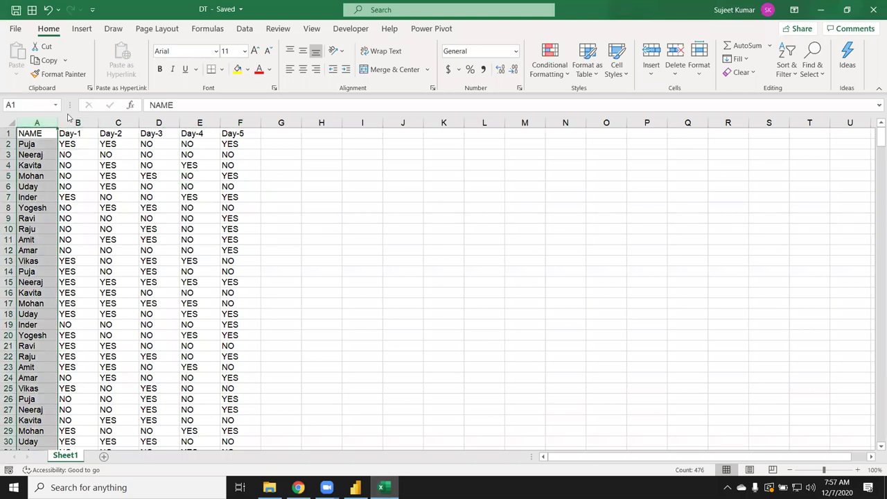
drag(75, 122, 232, 133)
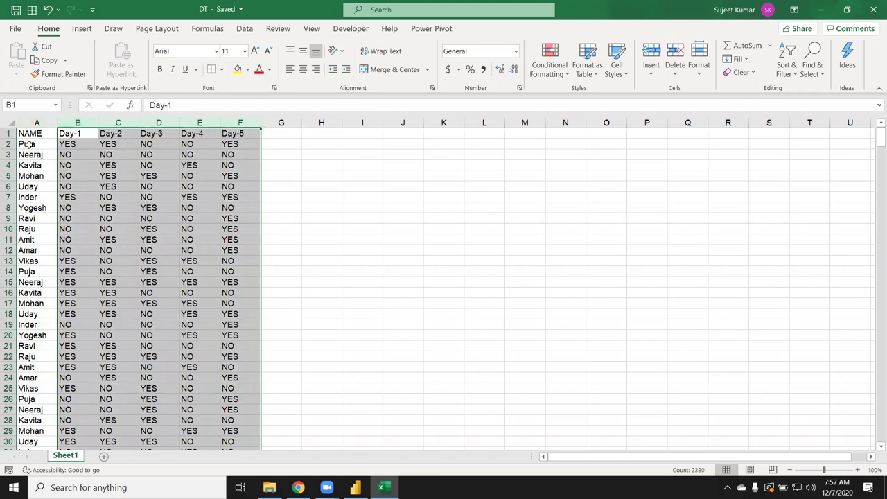
drag(35, 124, 28, 272)
mouse_move(88, 132)
mouse_down()
mouse_move(274, 132)
mouse_move(277, 213)
mouse_up()
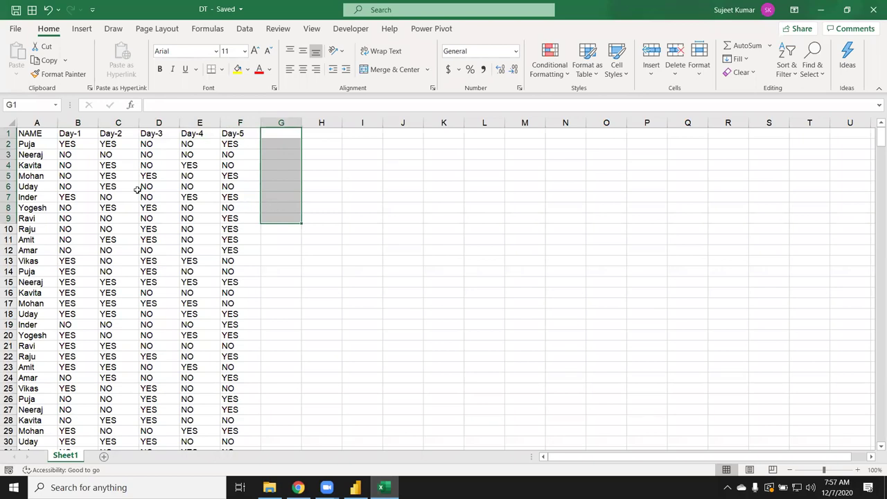
click(123, 144)
click(62, 144)
click(25, 152)
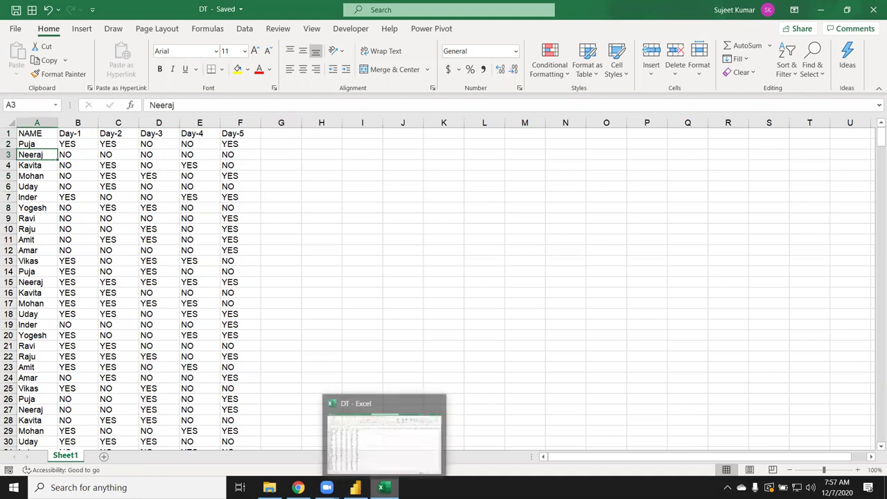
Step: In Power BI, start an Excel import and open the DT workbook from Downloads
mouse_move(354, 487)
click(350, 458)
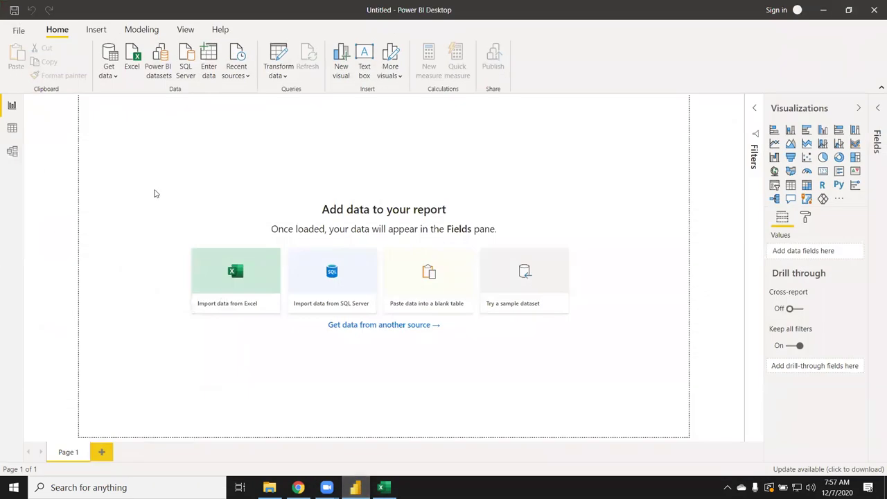
click(239, 279)
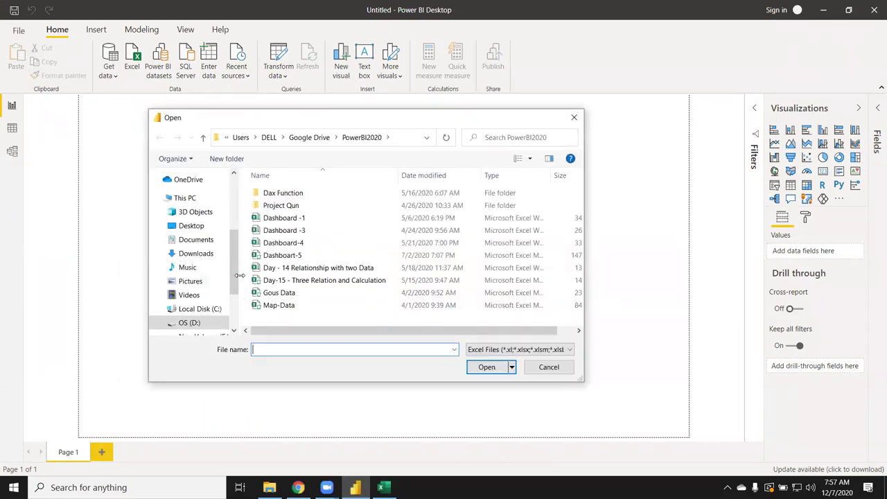
click(195, 254)
click(280, 209)
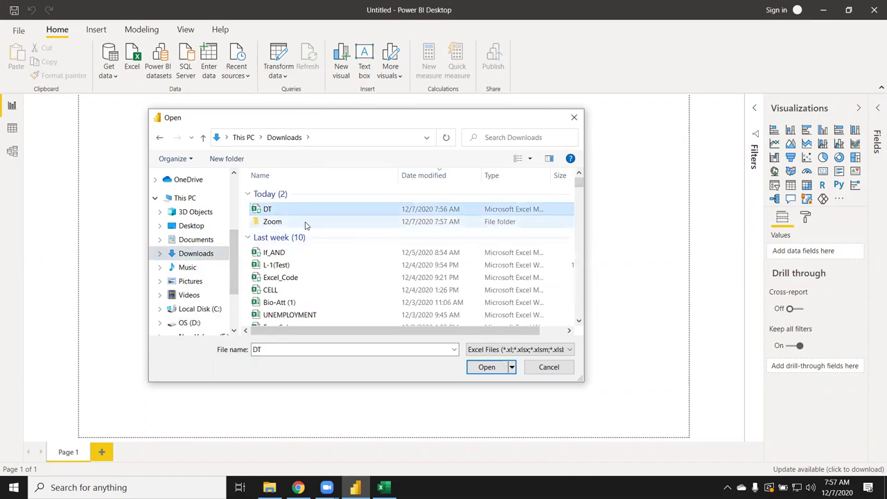
click(504, 369)
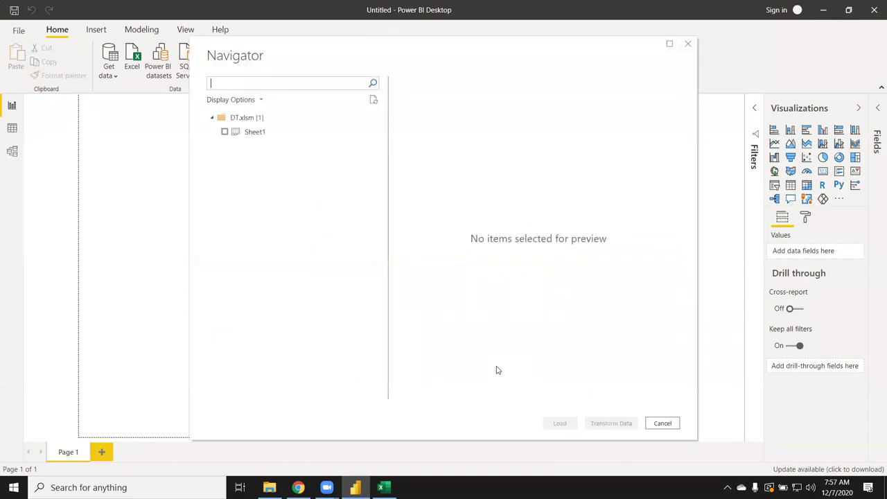
Step: Tick Sheet1 in the Navigator and scroll through its preview
click(224, 131)
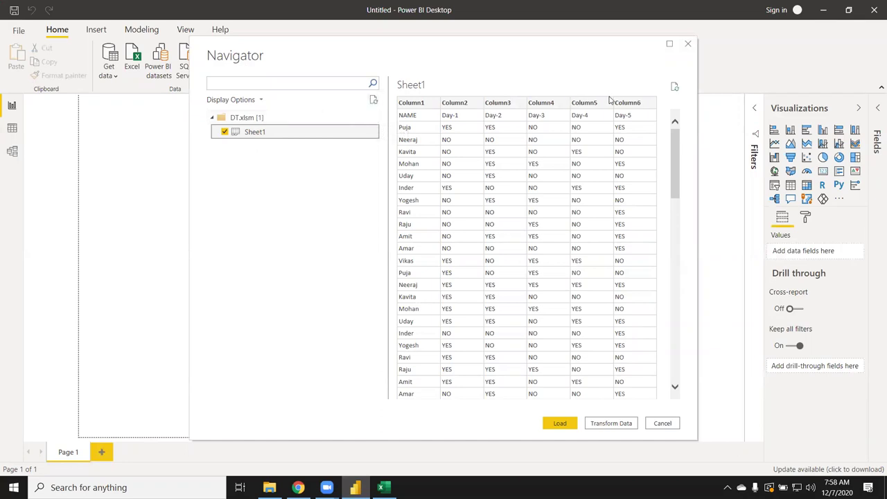
scroll(562, 214, down, 3)
scroll(562, 215, up, 3)
Step: Load Sheet1 into the query editor and use its first row as headers
click(610, 424)
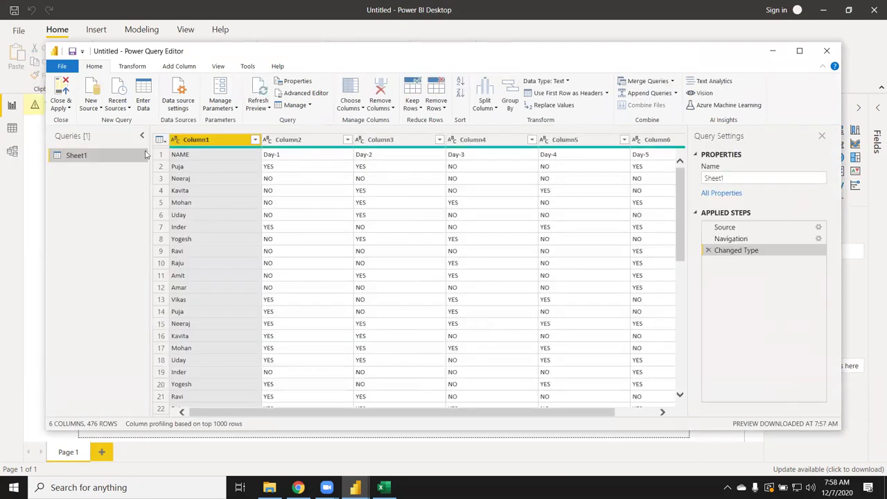
click(291, 155)
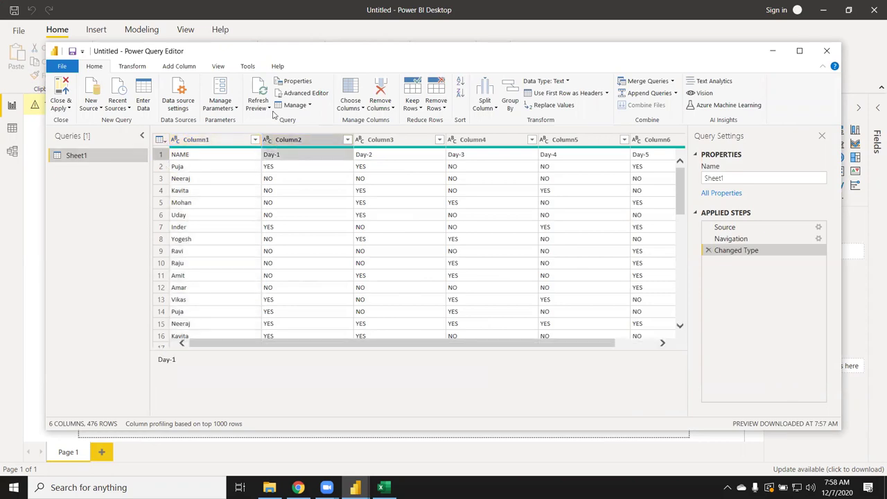
click(573, 95)
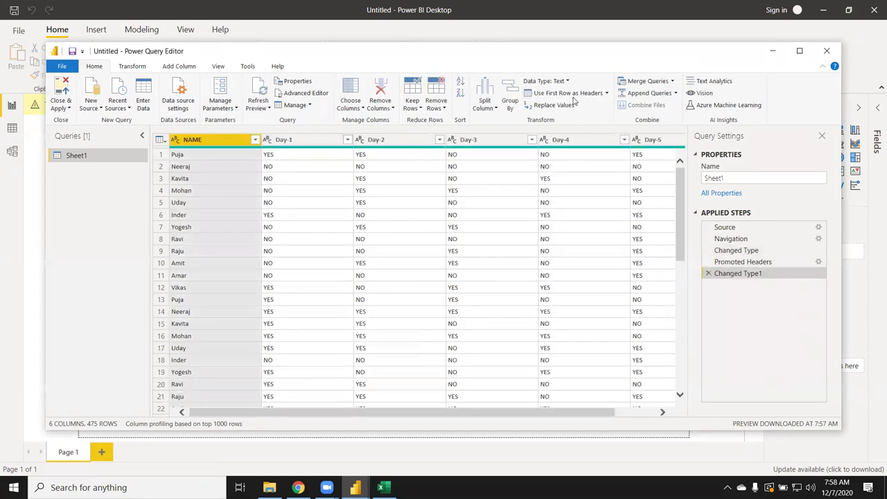
mouse_move(350, 415)
mouse_down()
mouse_move(390, 416)
mouse_move(330, 421)
mouse_up()
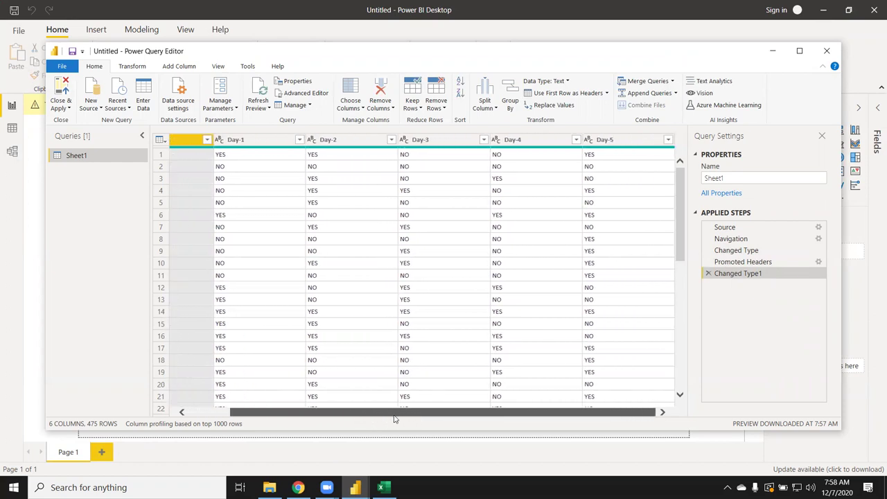
drag(332, 420, 285, 413)
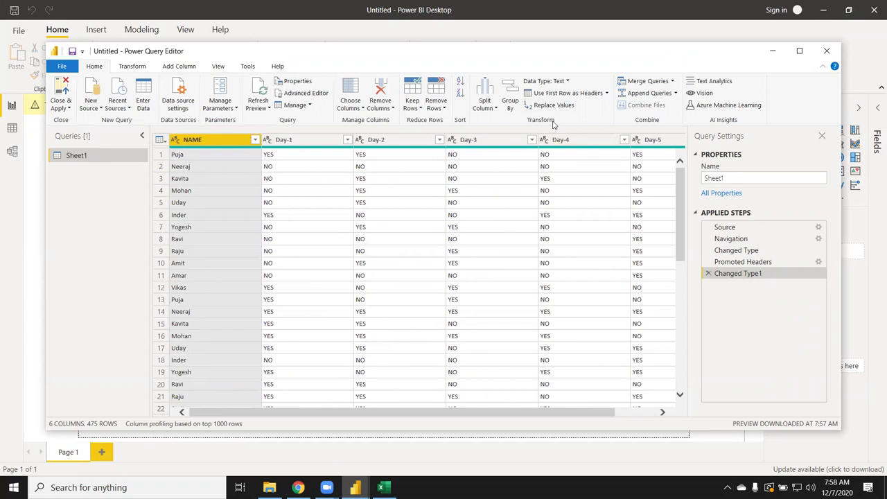
Step: On the Transform tab, select the NAME column through all Day columns
click(142, 70)
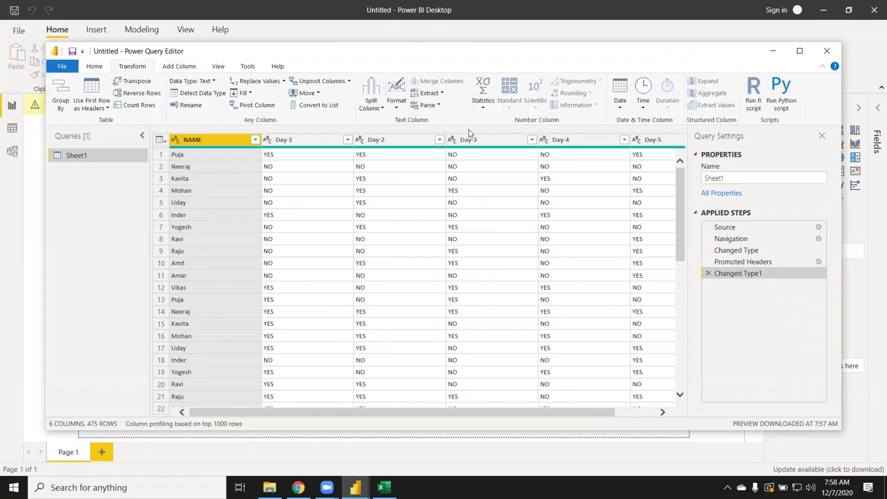
click(236, 190)
click(208, 145)
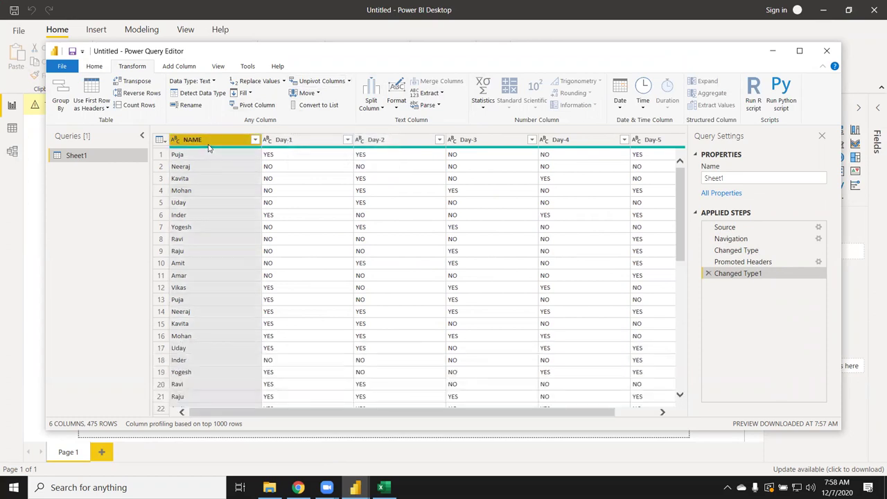
key(shift+Right)
key(shift+Right)
key(shift+Right)
key(shift+Right)
key(shift+Right)
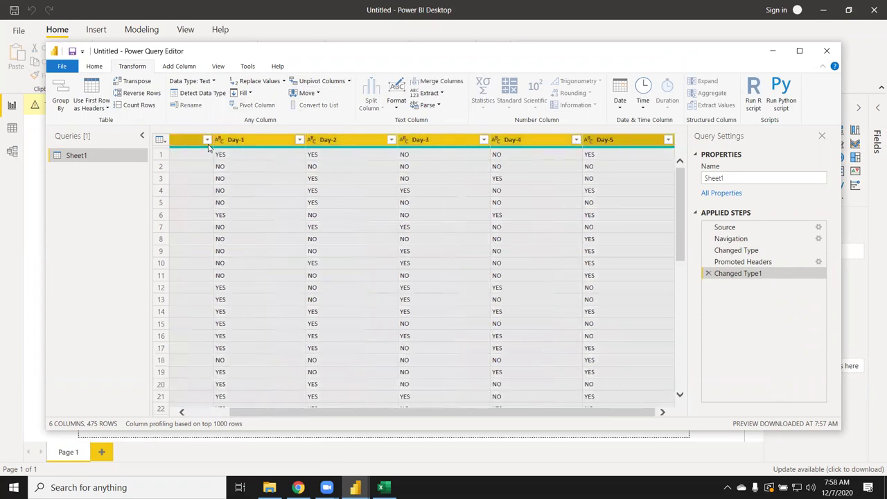
click(325, 86)
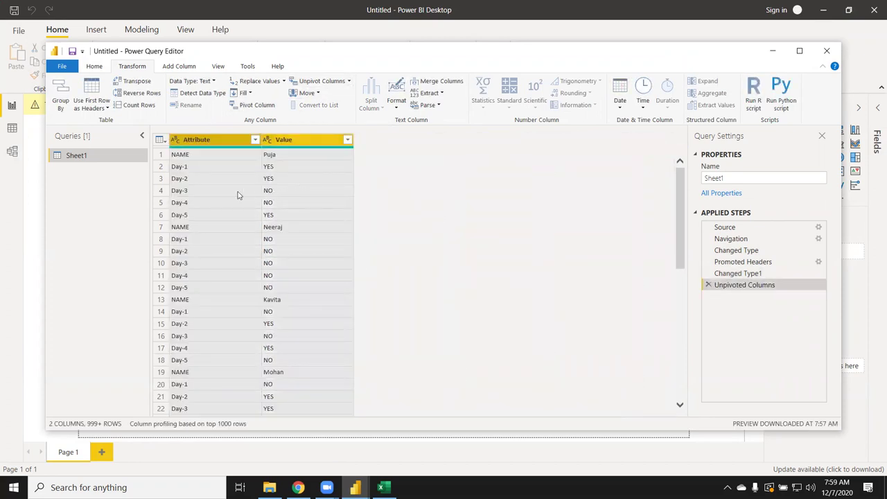
scroll(215, 196, down, 4)
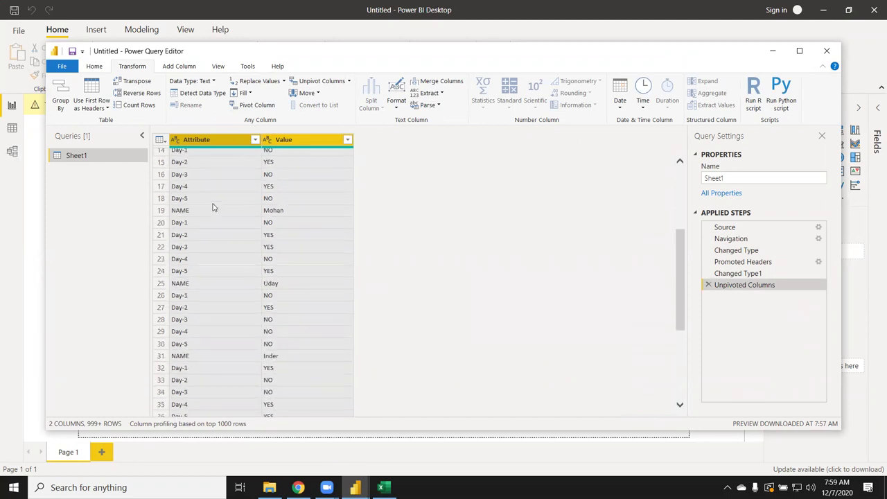
scroll(205, 215, up, 4)
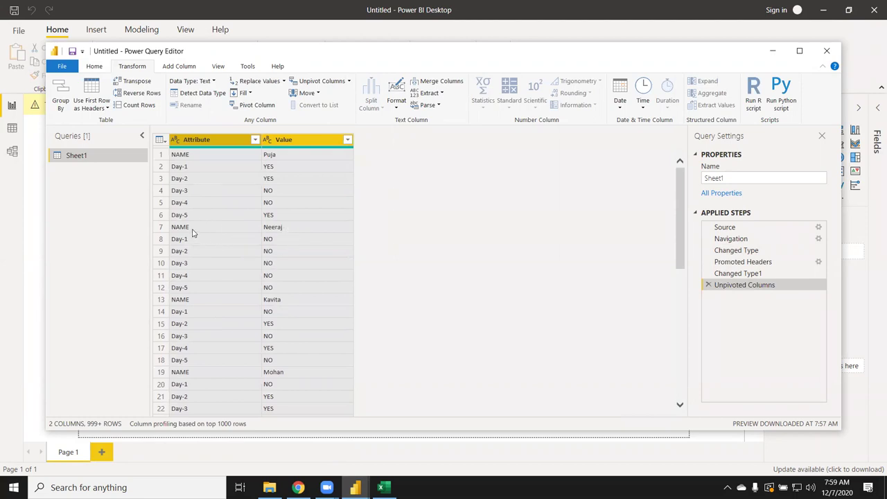
click(708, 285)
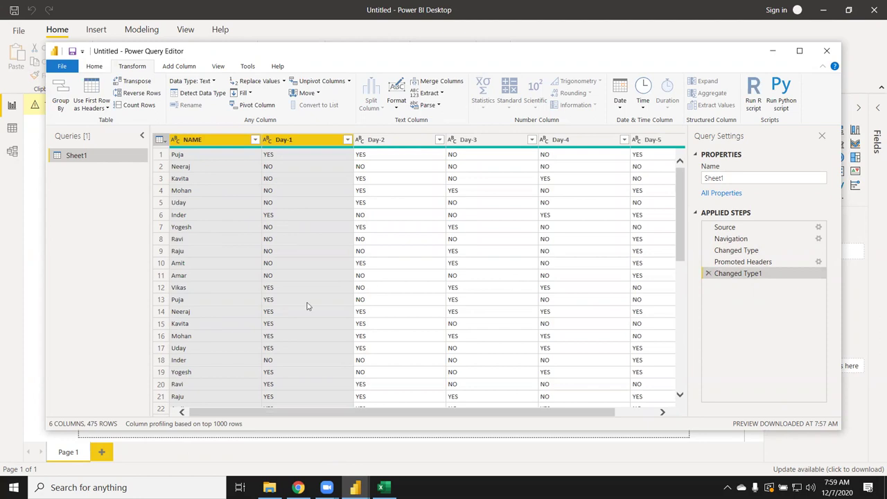
click(211, 240)
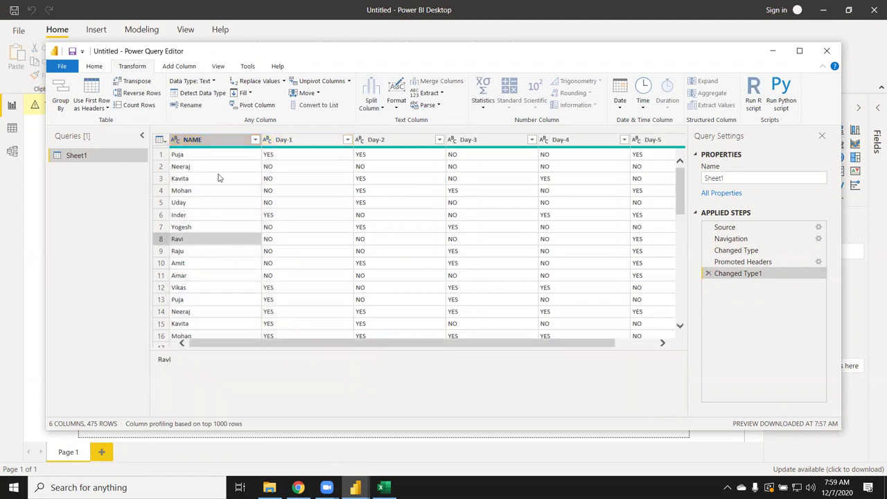
click(206, 141)
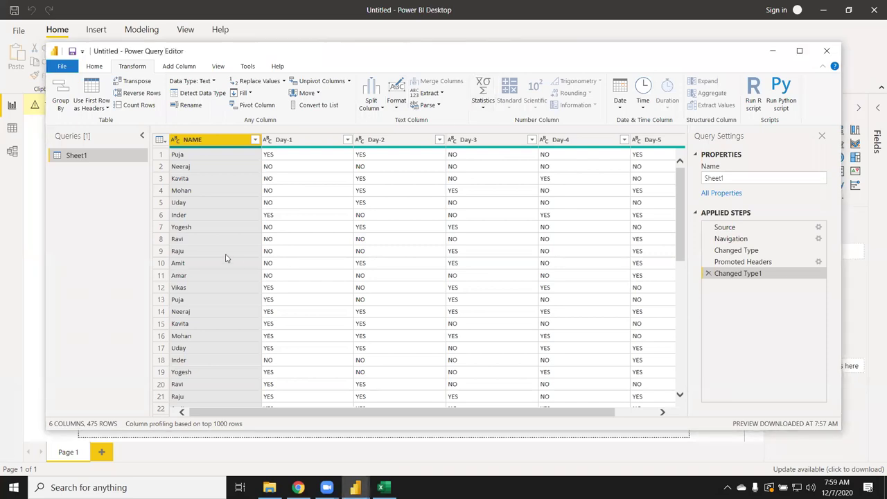
click(276, 23)
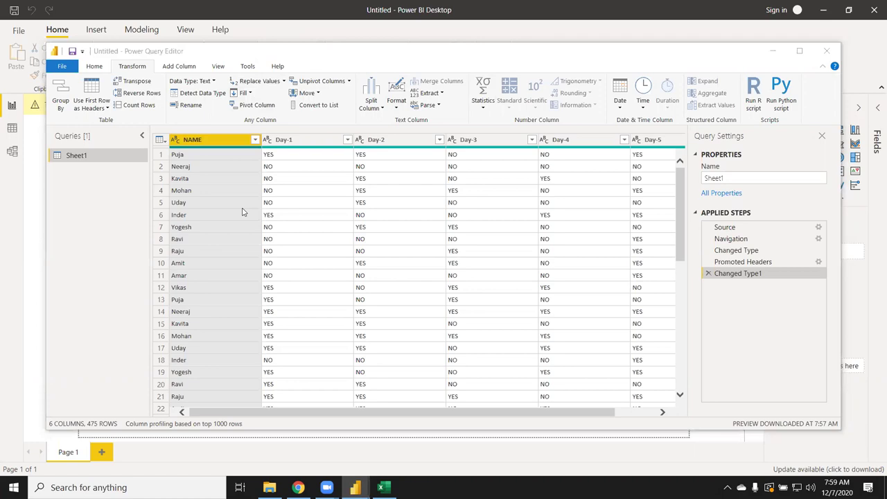
click(206, 216)
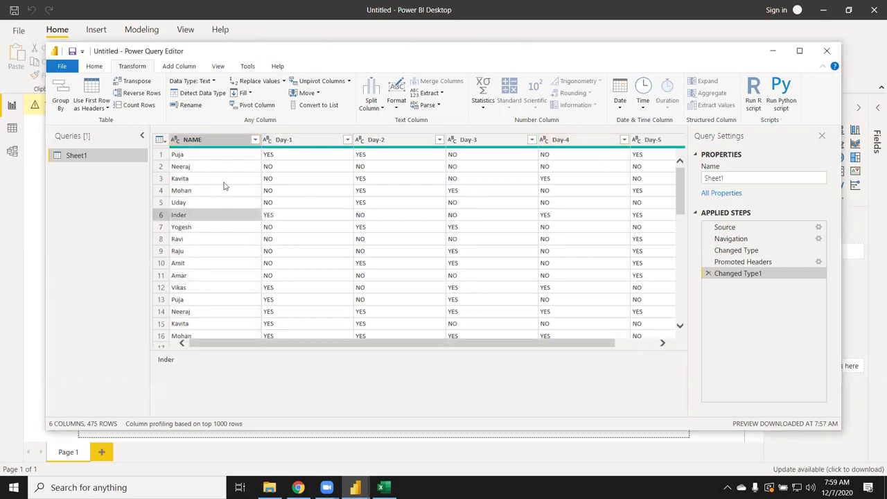
click(217, 143)
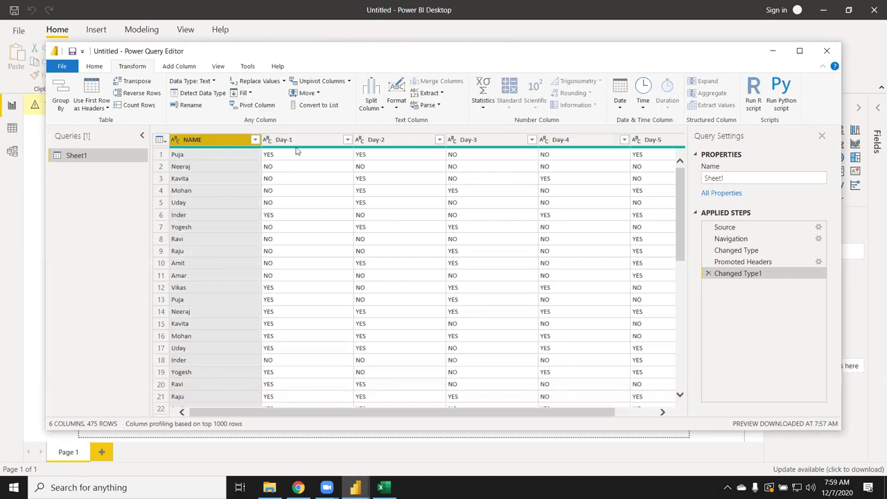
click(296, 144)
click(203, 215)
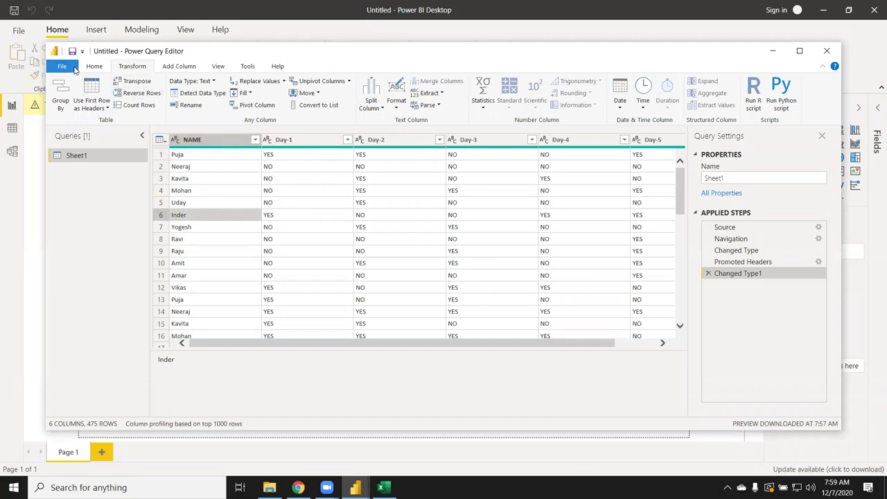
click(61, 66)
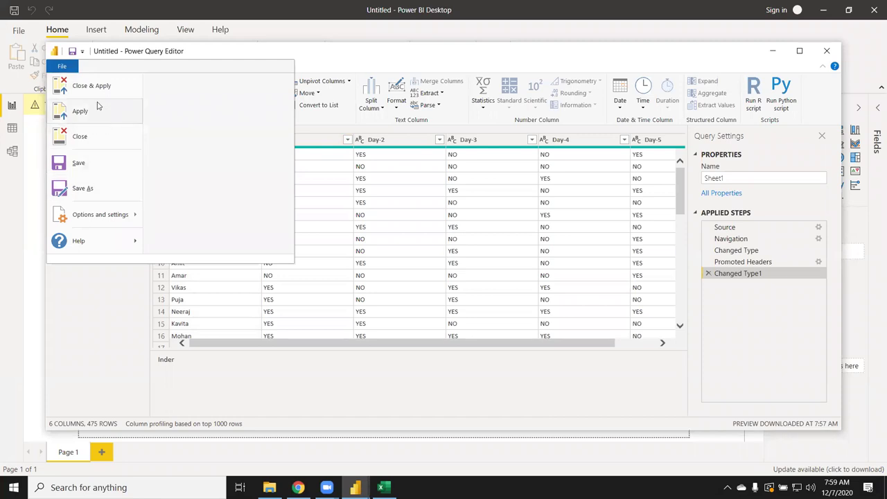
Step: Apply the query changes and switch to Data view to see Sheet1's 475 rows
click(80, 136)
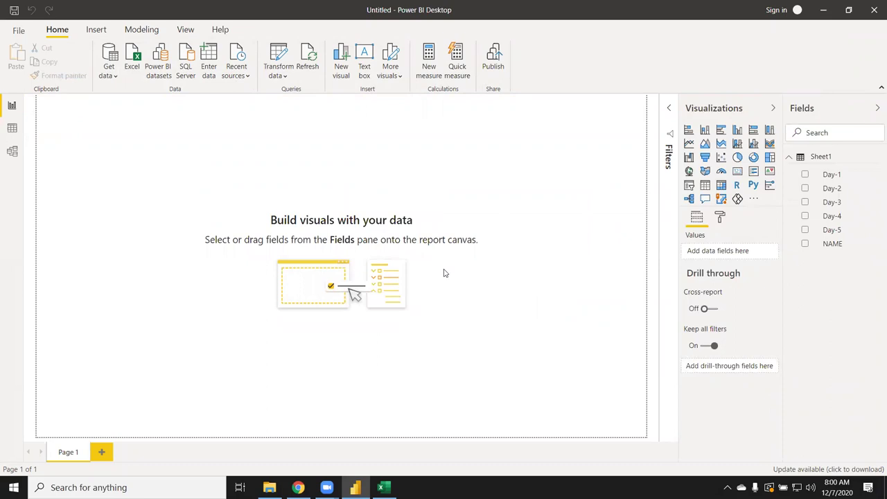
click(11, 127)
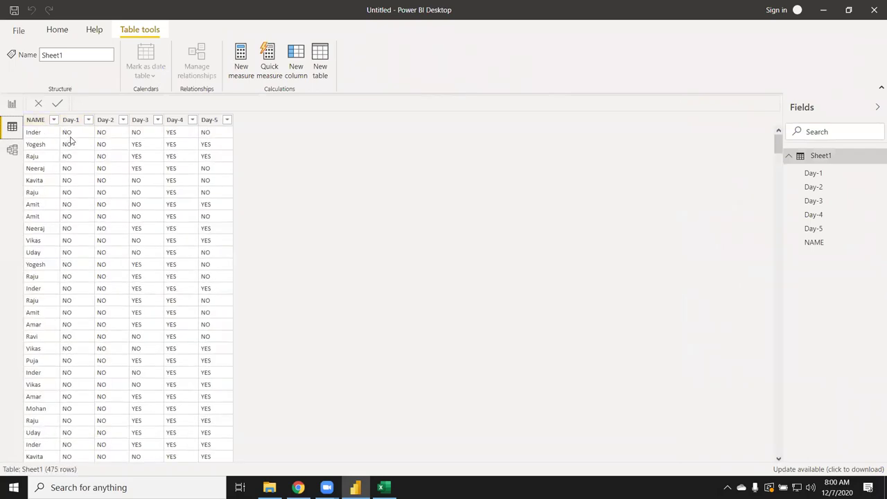
Step: Look over the Day columns, then name the new column Total and begin its IF formula
click(84, 144)
click(119, 146)
click(179, 138)
click(212, 138)
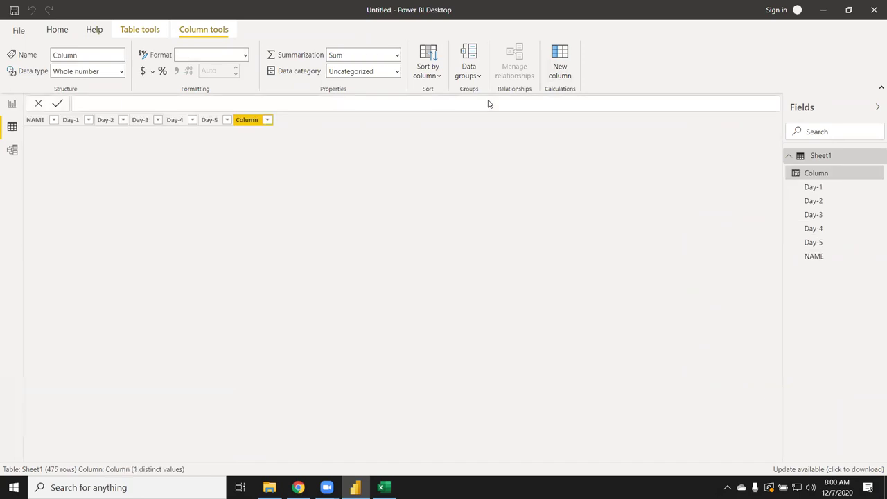
key(Home)
key(shift+Right)
key(shift+Right)
key(shift+Right)
key(shift+Right)
key(shift+Right)
key(shift+Right)
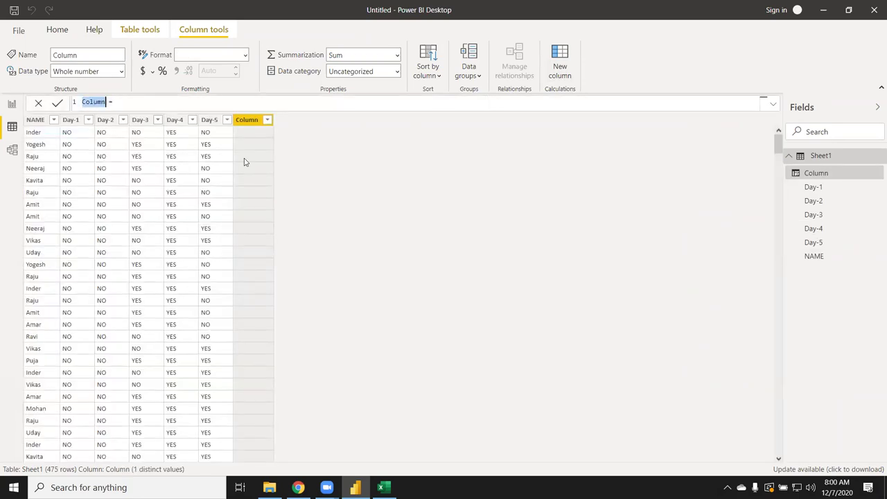
text(Total)
key(End)
text(IF()
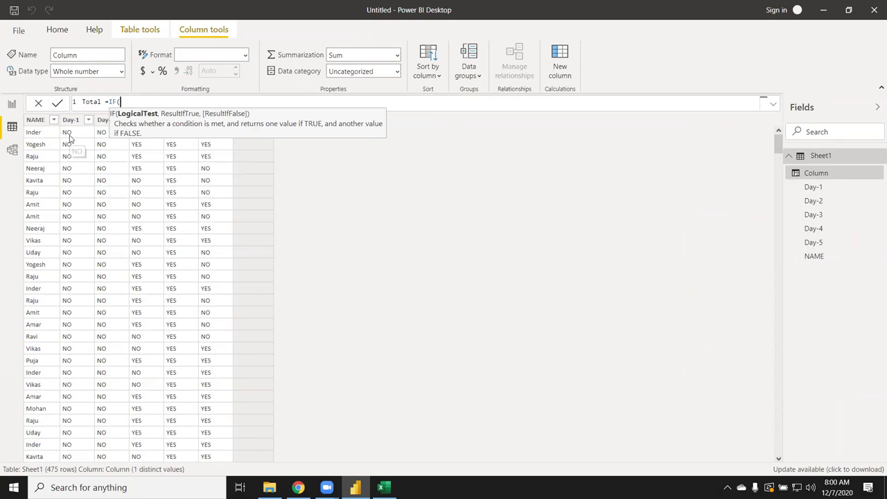
key(Return)
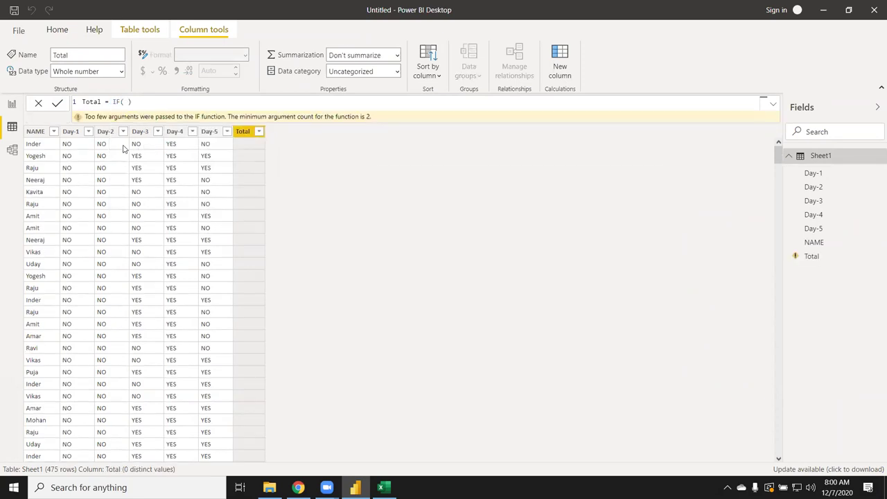
key(BackSpace)
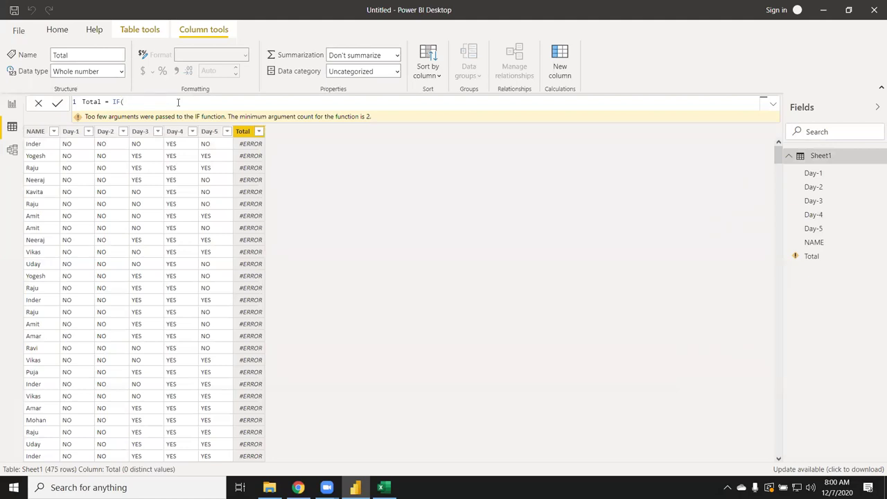
Step: Add nested IF tests for Day-1 through Day-4 equal to "YES" returning 1
text(Day)
key(Down)
key(Down)
key(Down)
key(Tab)
text(="YES)
text(")
text(,10)
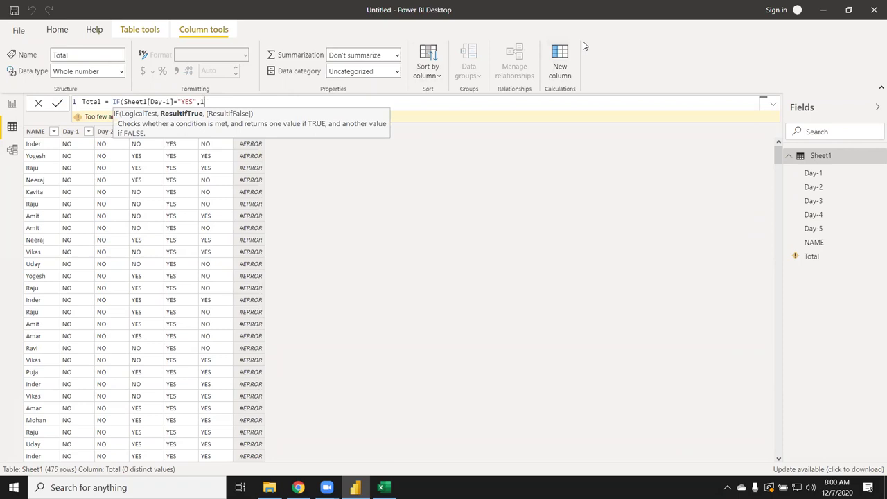
text(,IF()
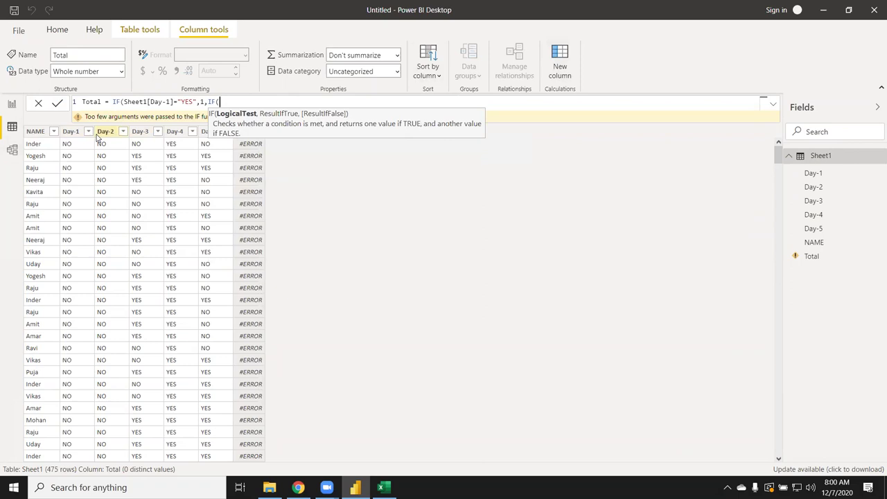
text(day)
key(Down)
key(Down)
key(Down)
key(Down)
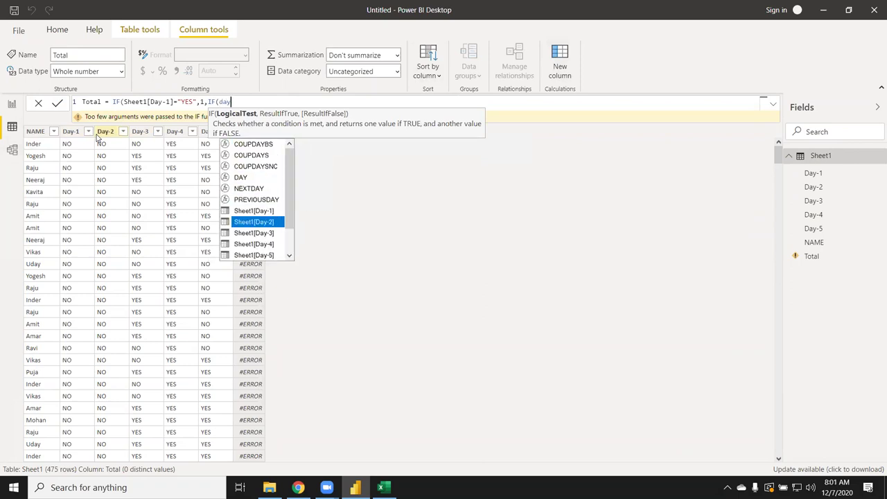
key(Tab)
text(=)
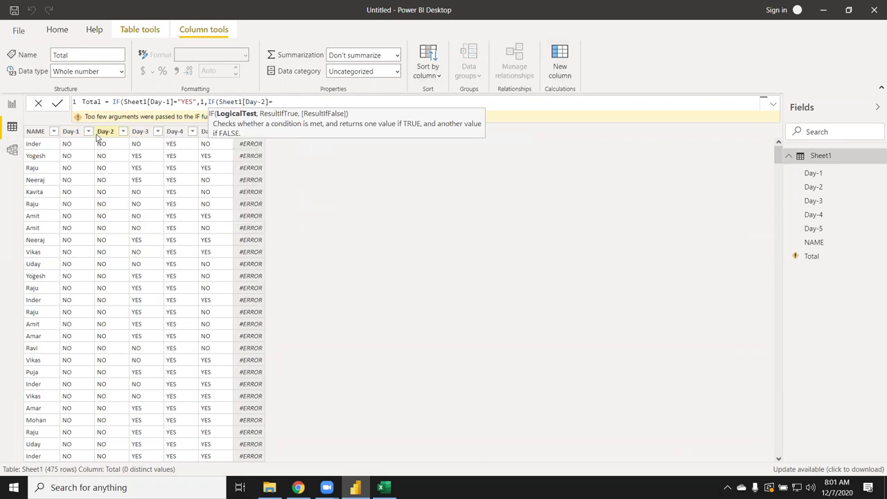
text("Y)
text(ES",1,)
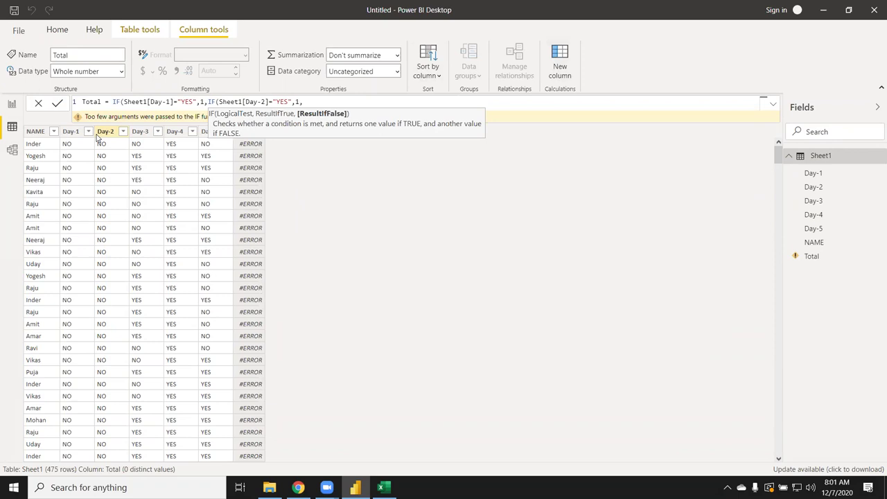
text(IF()
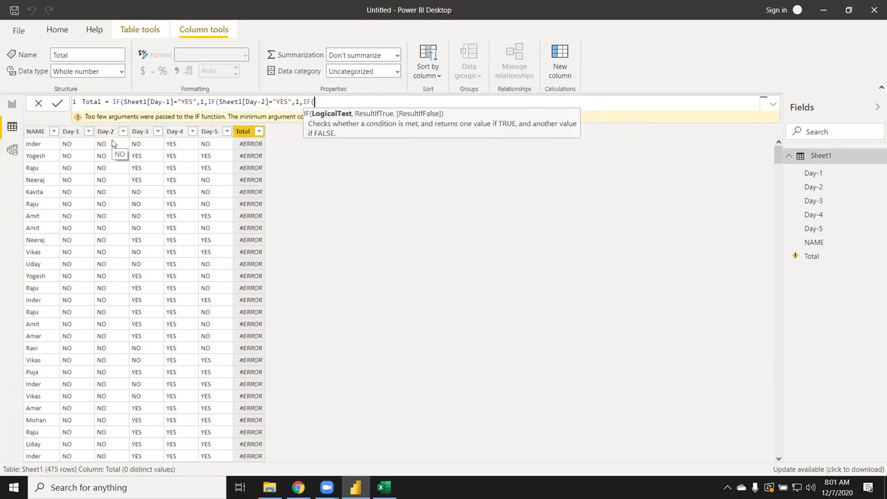
text(sh)
key(Down)
key(Down)
key(Down)
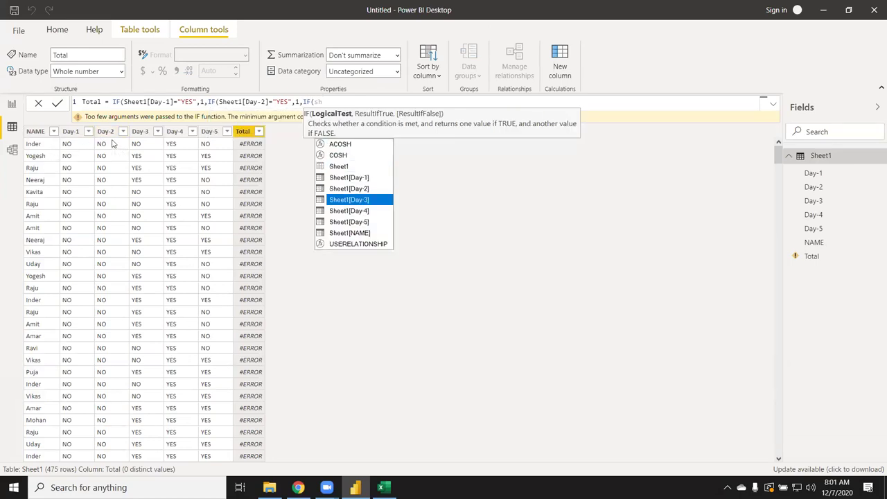
key(Tab)
text(="YES")
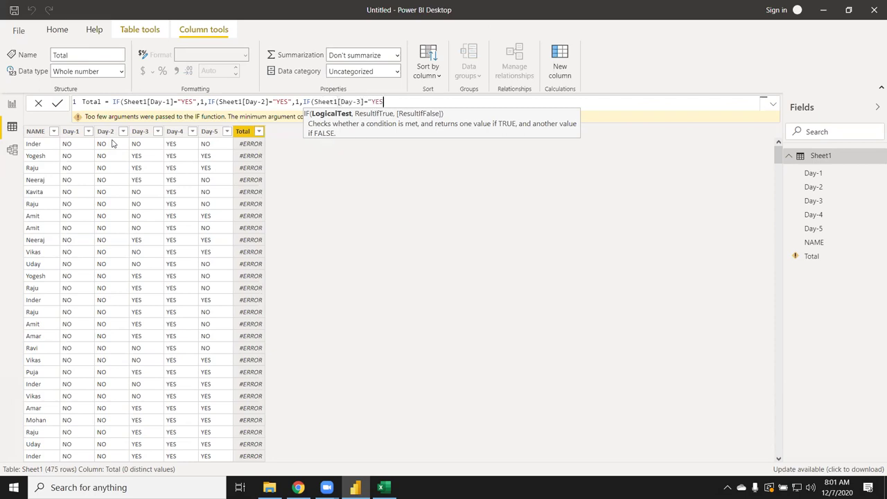
text(,)
text(IF()
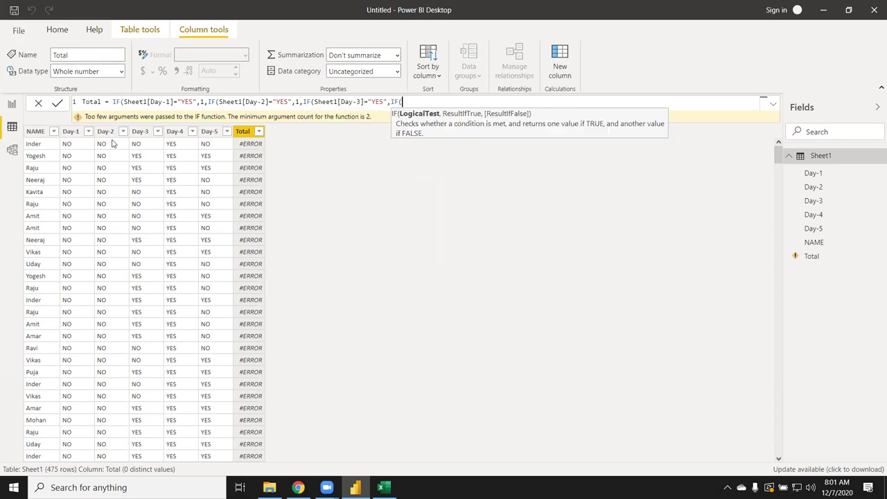
text(day)
key(Down)
key(Down)
key(Down)
key(Down)
key(Down)
key(Down)
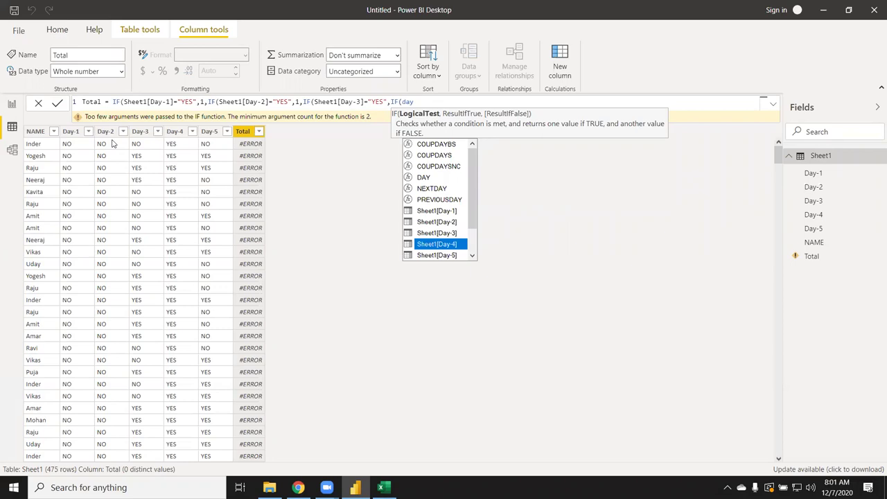
key(Tab)
text(="YES")
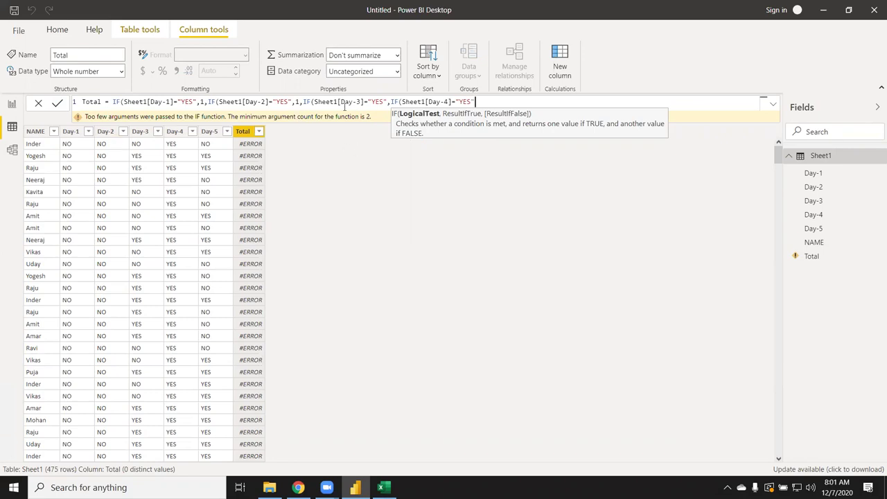
Step: Finish the nested IF with a Day-5 "YES" test returning 1, else 0
click(390, 102)
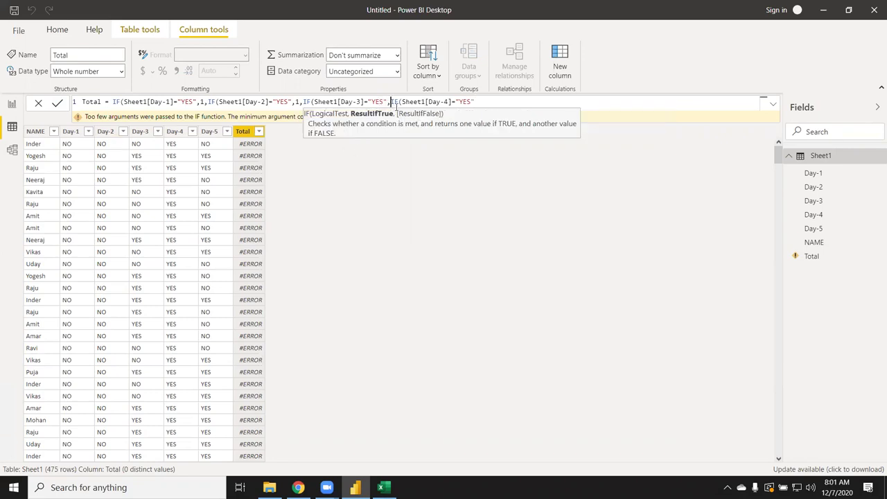
text(1)
text(,)
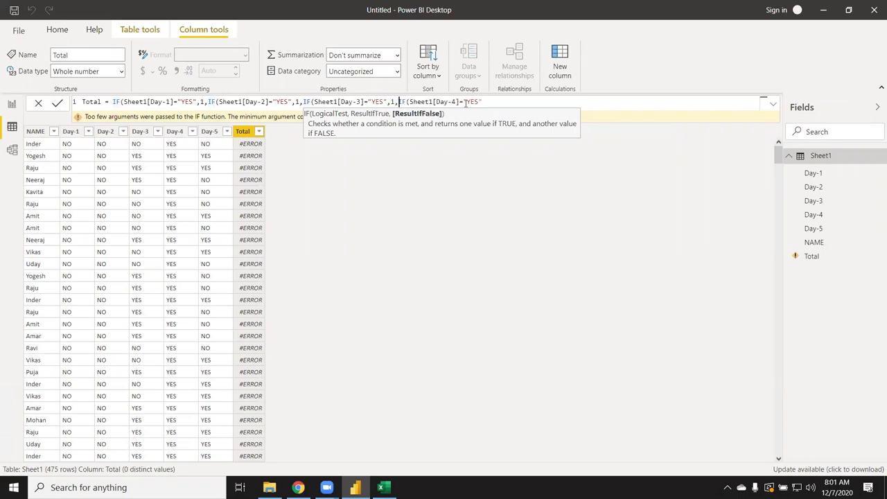
text(,1)
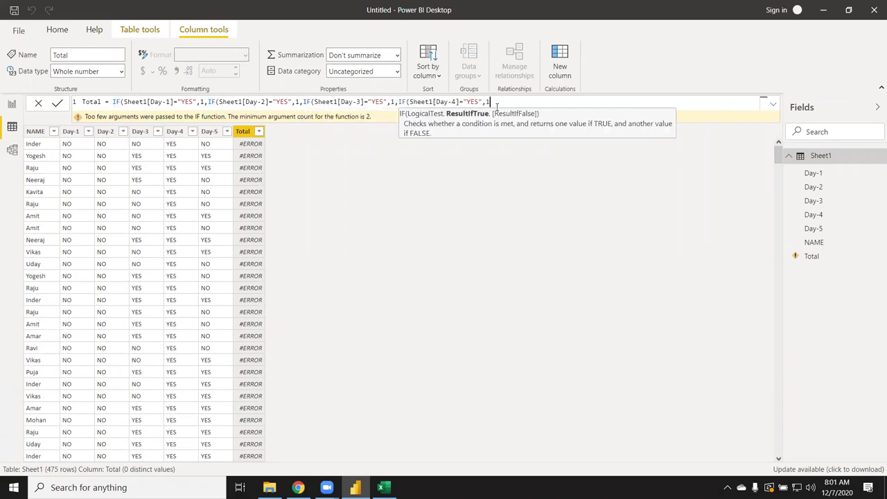
text(,)
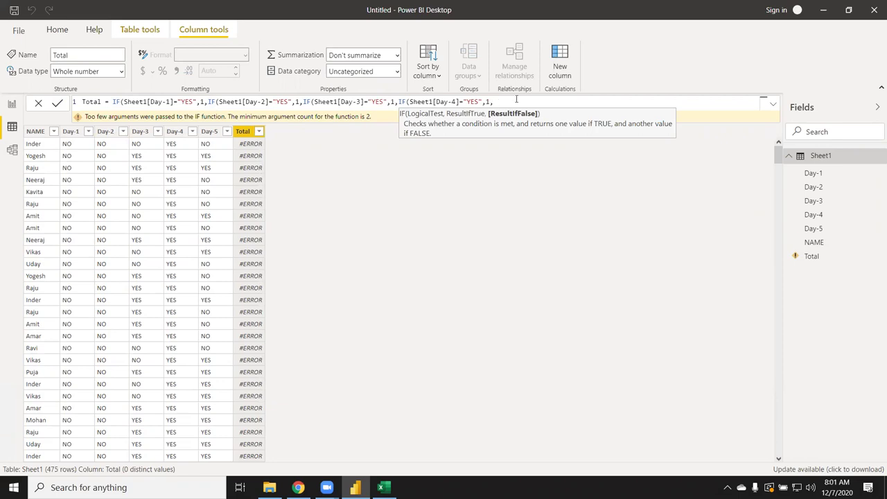
text(day)
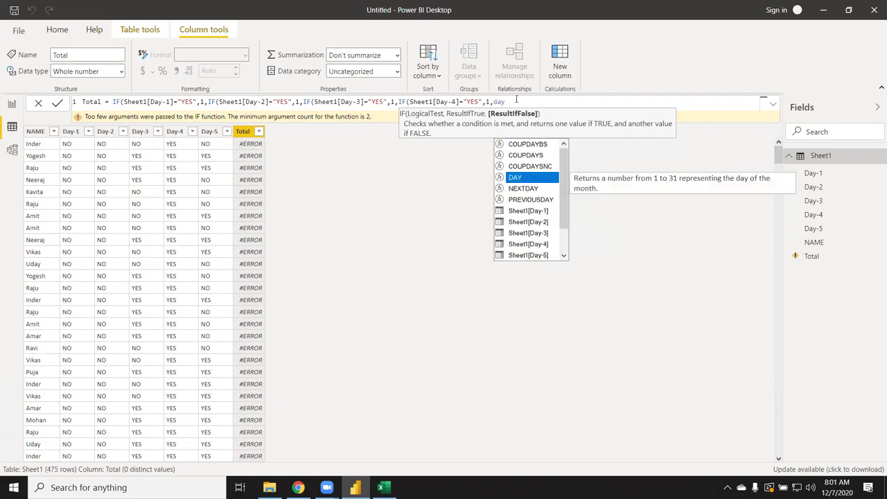
key(BackSpace)
key(BackSpace)
key(BackSpace)
text(if)
key(Tab)
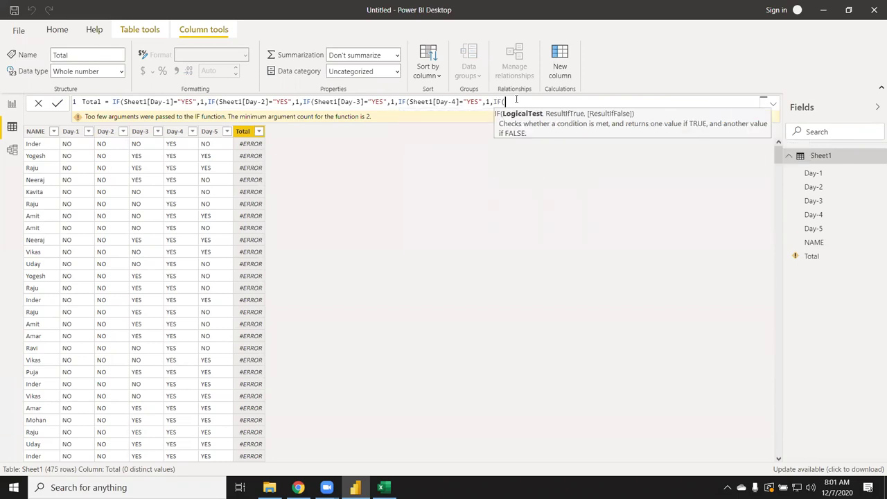
text(day)
key(Down)
key(Down)
key(Down)
key(Down)
key(Down)
key(Down)
key(Down)
key(Up)
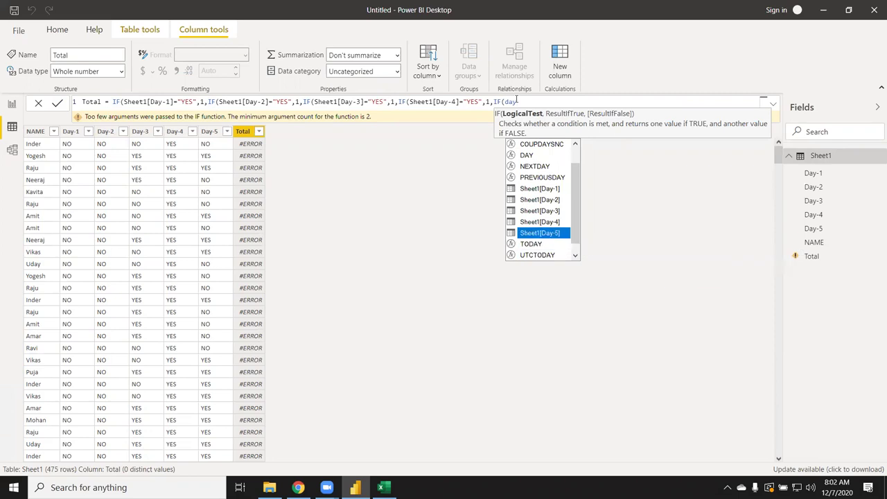
key(Tab)
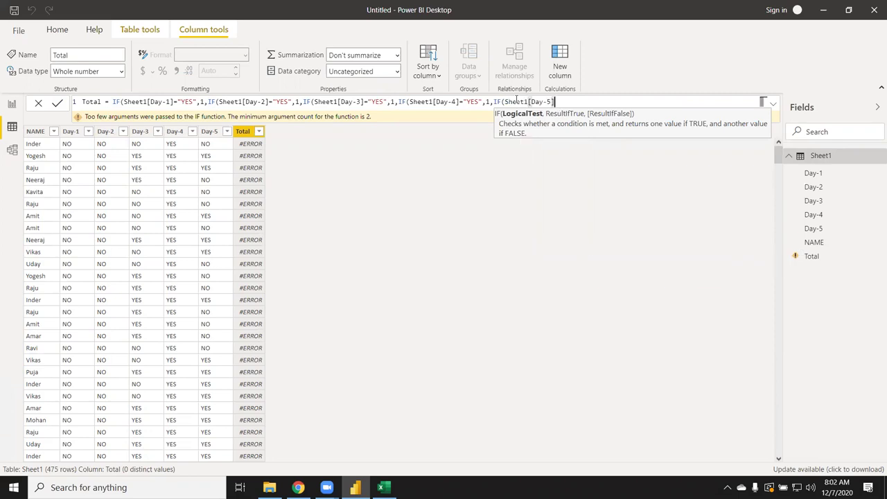
text(="YES",1,0))
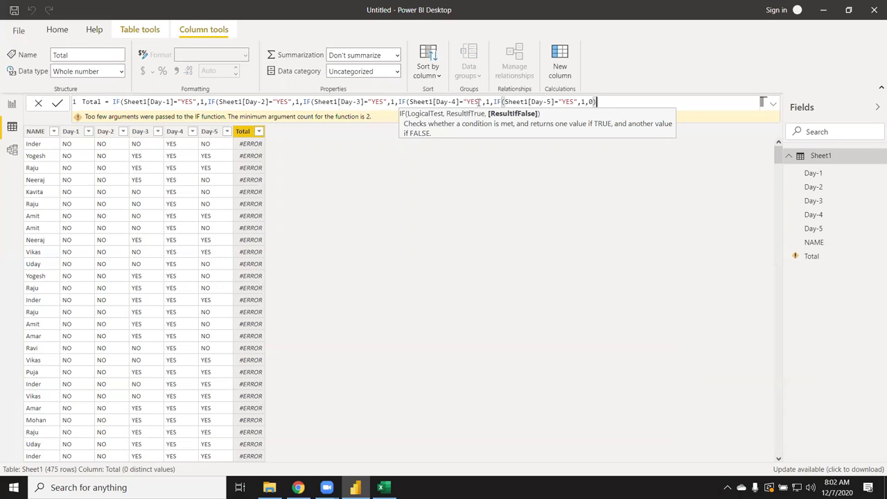
click(578, 122)
Step: Close the nested IFs, commit the Total formula and check its first value
text()))))
key(Return)
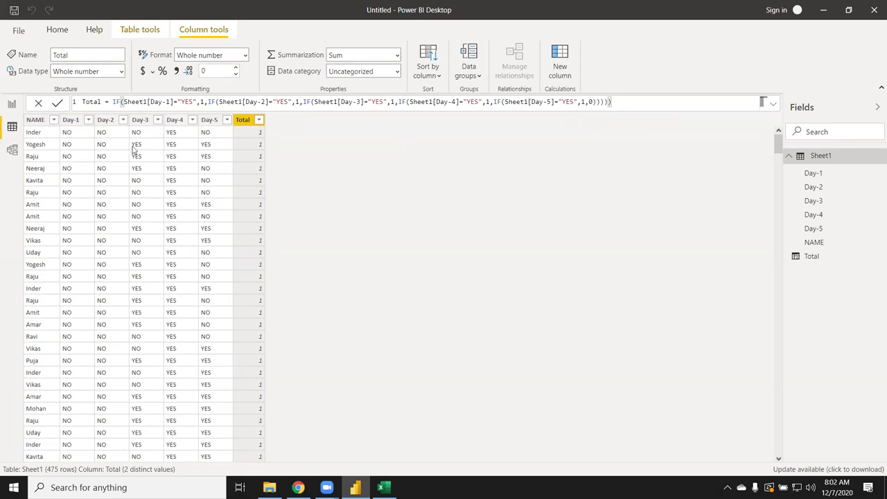
click(253, 137)
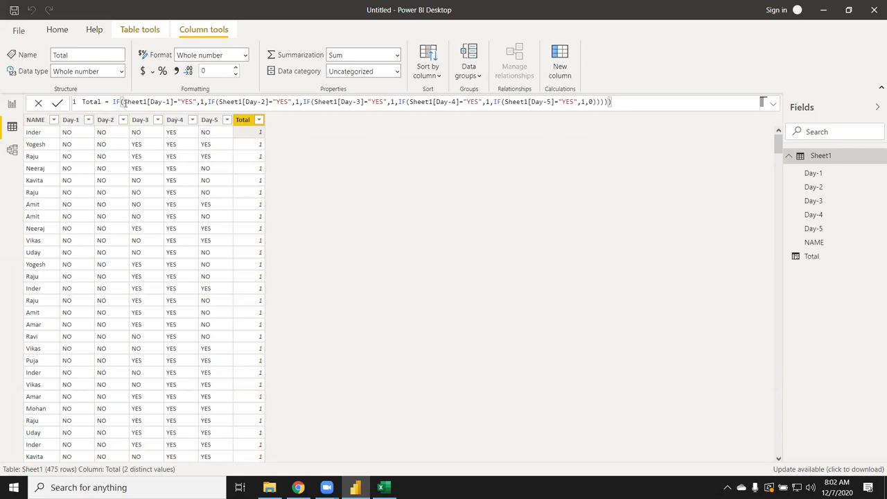
Step: Replace the IF formula with a COUNTX attempt, then discard it and paste the IF formula back
drag(111, 102, 653, 103)
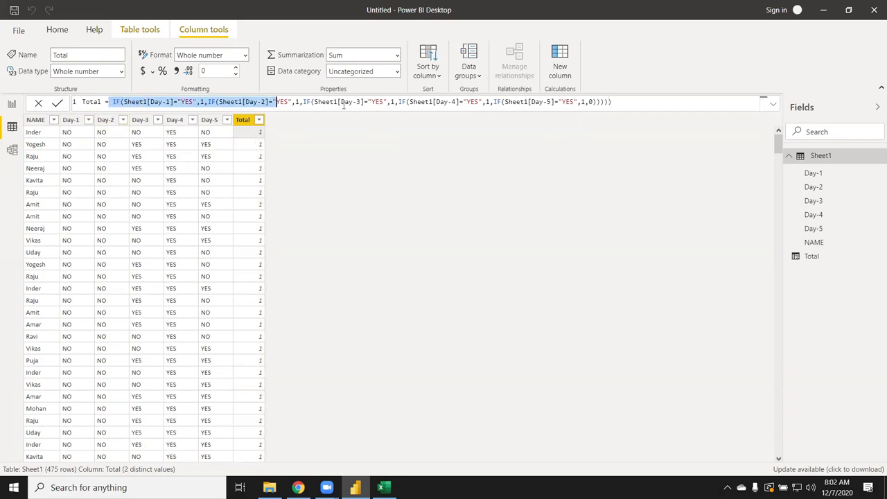
key(BackSpace)
text(cay)
key(BackSpace)
key(BackSpace)
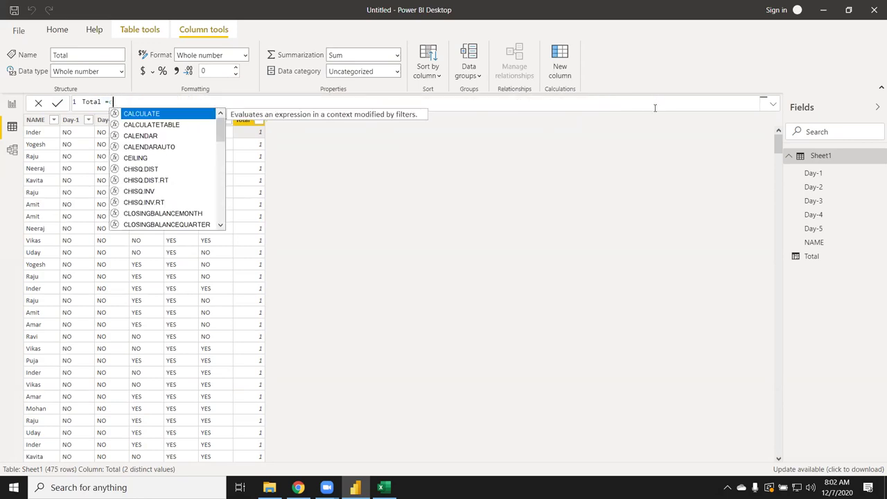
text(ou)
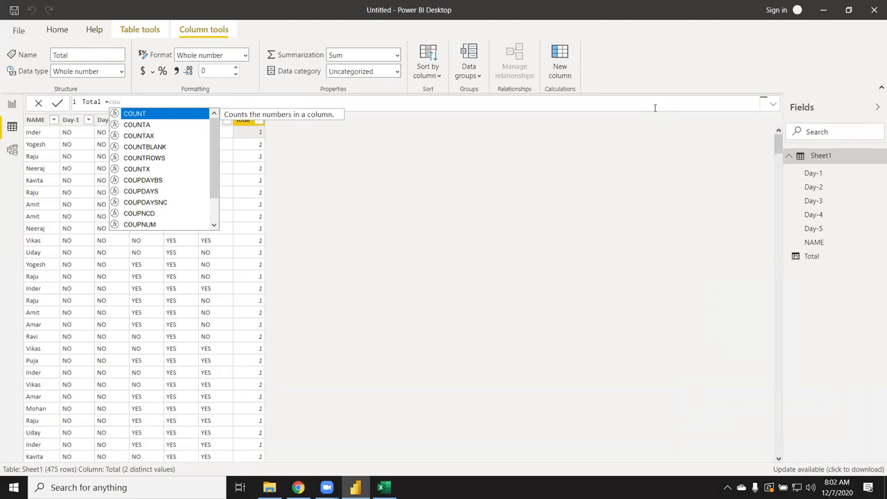
key(Down)
key(Down)
key(Down)
key(Down)
key(Down)
key(Tab)
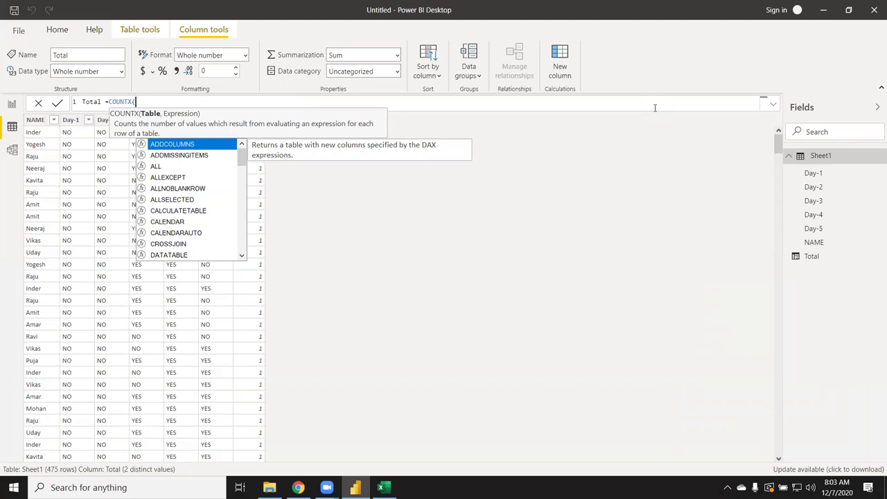
key(BackSpace)
key(BackSpace)
key(BackSpace)
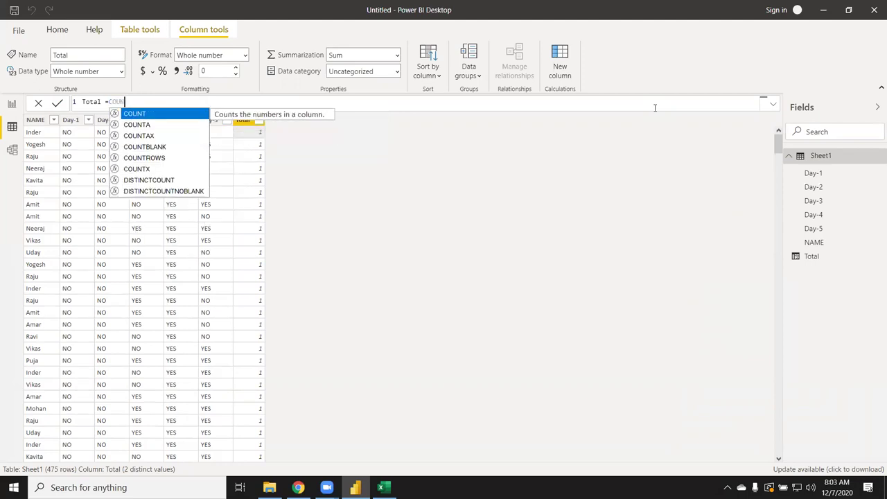
key(BackSpace)
key(BackSpace)
key(BackSpace)
key(BackSpace)
key(BackSpace)
key(BackSpace)
key(BackSpace)
key(BackSpace)
key(BackSpace)
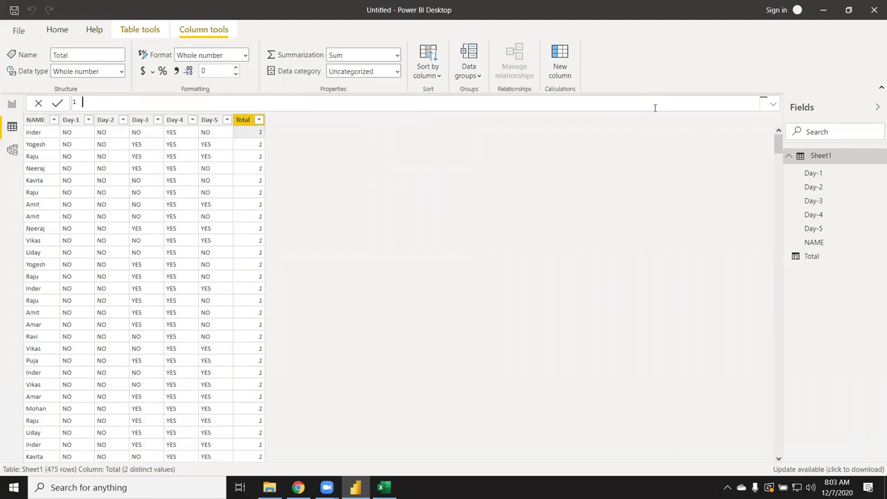
text(Total = IF(Sheet1[Day-1]="YES",1,IF(Sheet1[Day-2]="YES",1,IF(Sheet1[Day-3]="YES",1,IF(Sheet1[Day-4]="YES",1,IF(Sheet1[Day-5]="YES",1,0))))))
Step: Delete the Total column from Sheet1
right_click(245, 123)
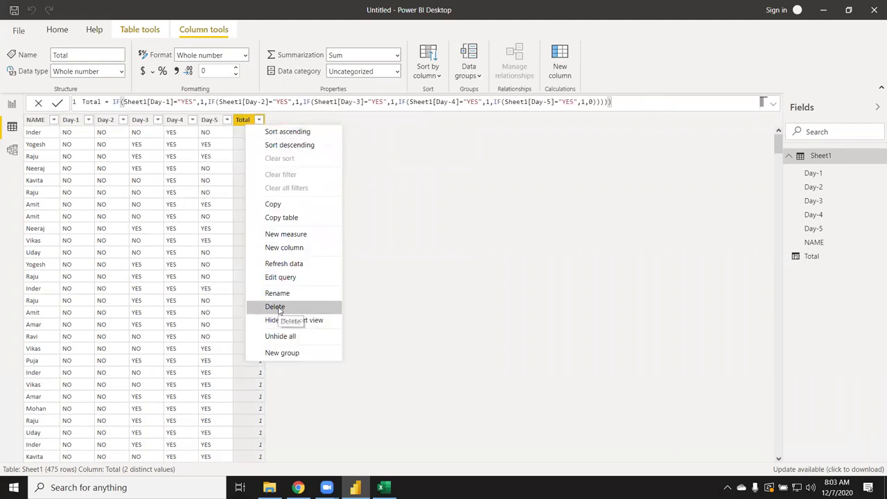
click(280, 309)
click(487, 263)
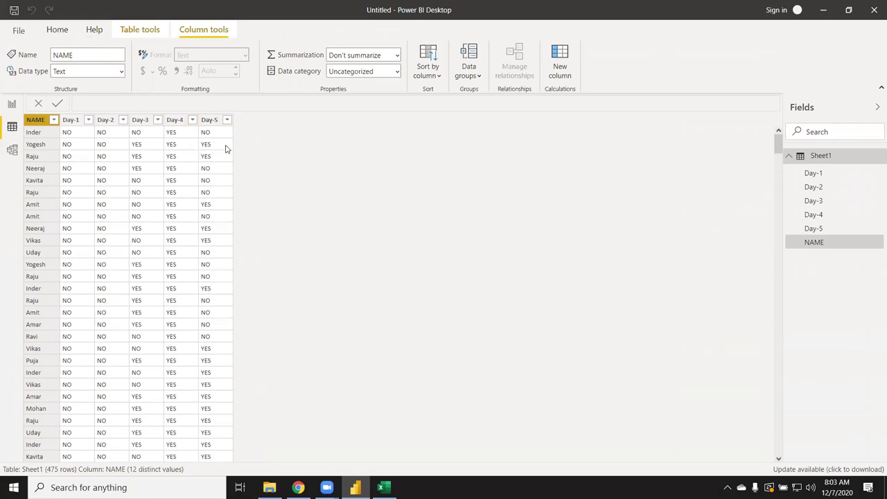
Step: Review the remaining Day-1, Day-2, Day-4 and Day-5 columns
click(225, 138)
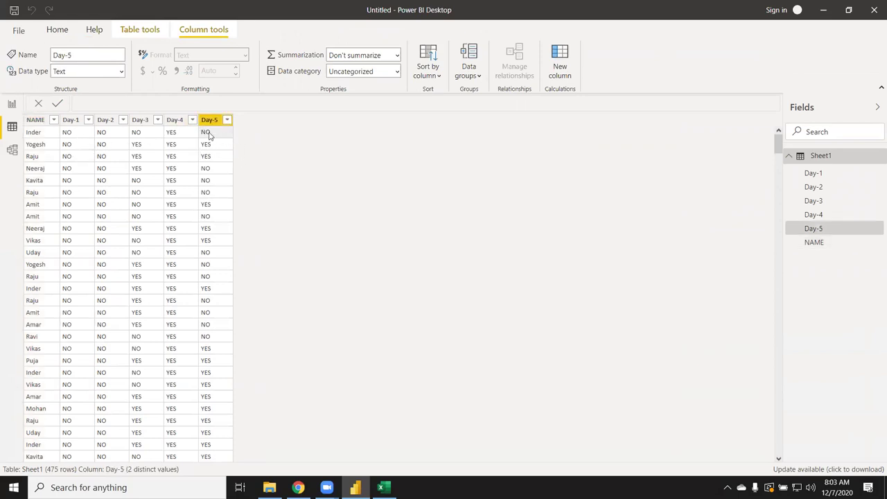
click(176, 125)
click(72, 137)
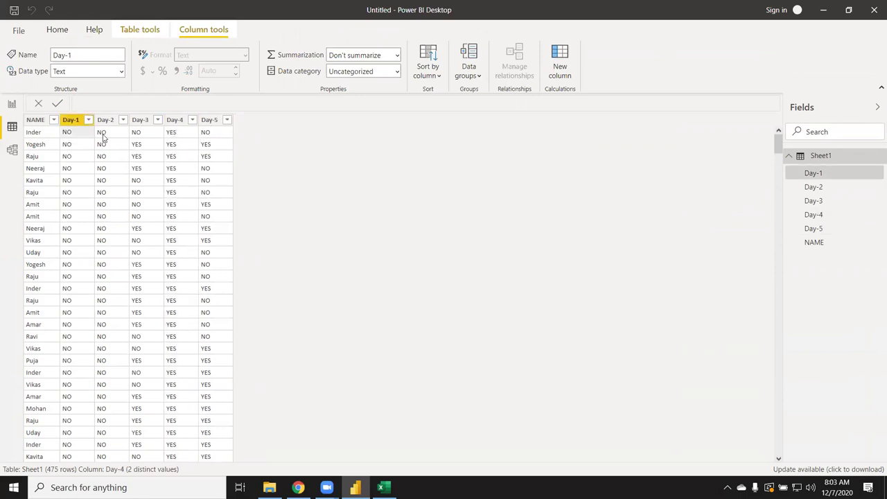
click(117, 139)
click(188, 139)
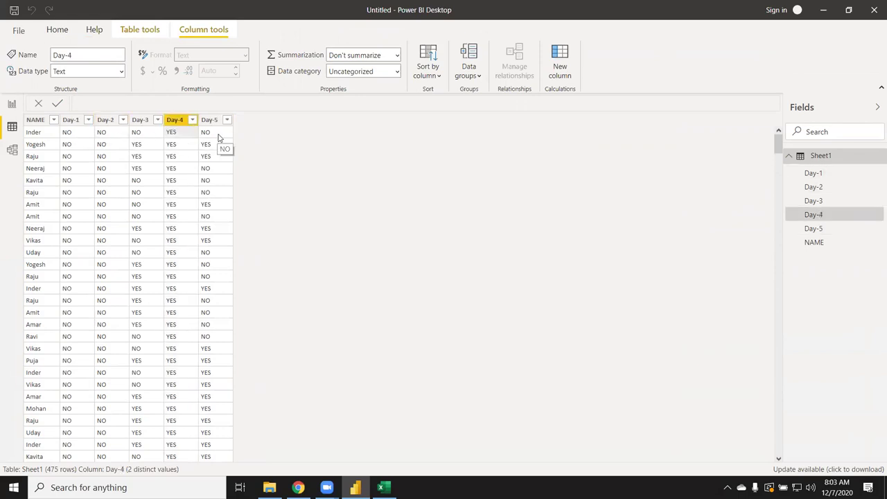
click(219, 138)
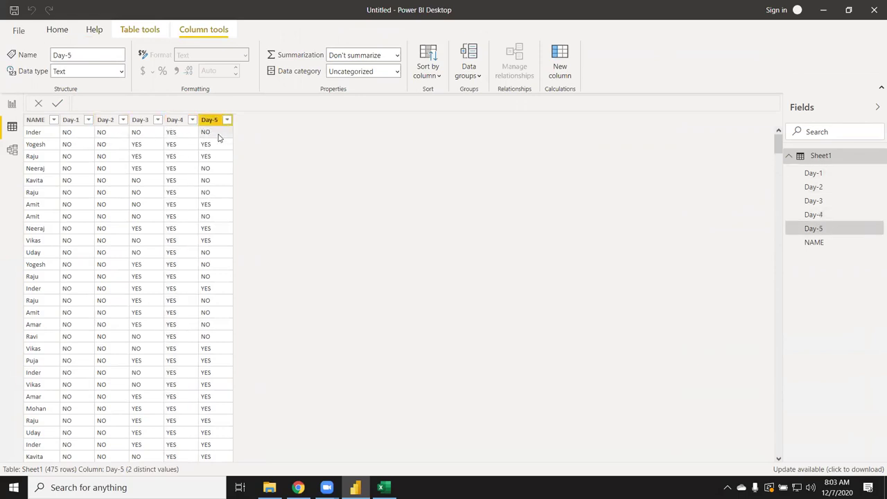
Step: Add a trial blank column to Sheet1 and click into its formula
click(562, 76)
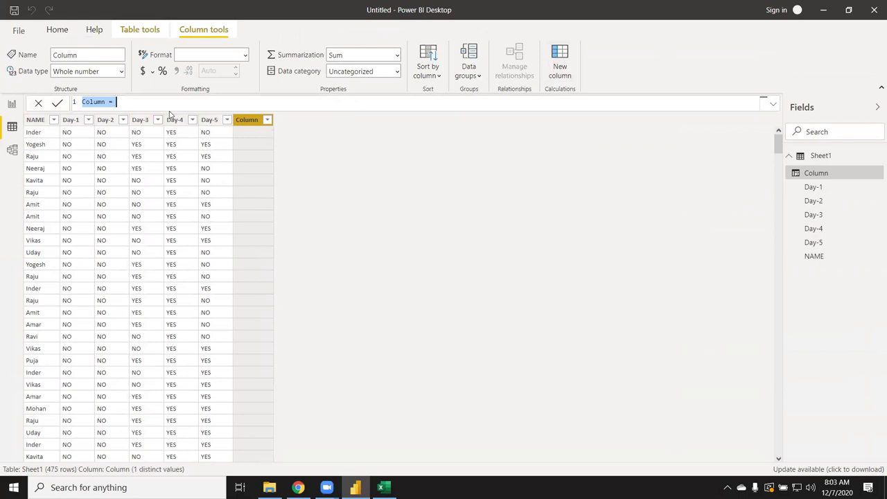
click(152, 103)
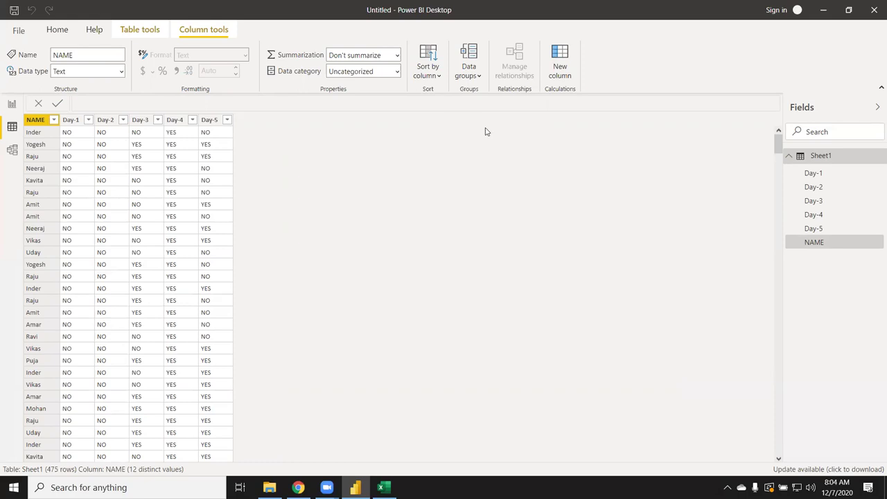
Step: From Table tools, create the calculated table YDT = ALL(Sheet1[NAME])
click(138, 30)
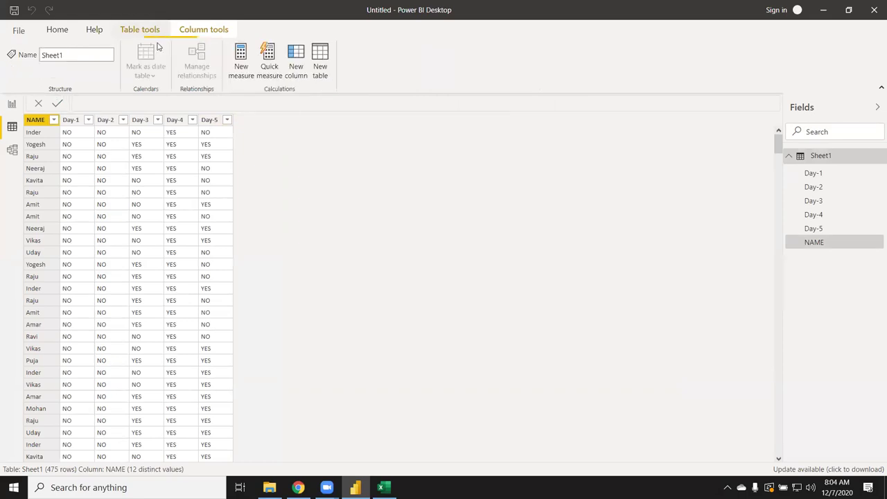
click(321, 79)
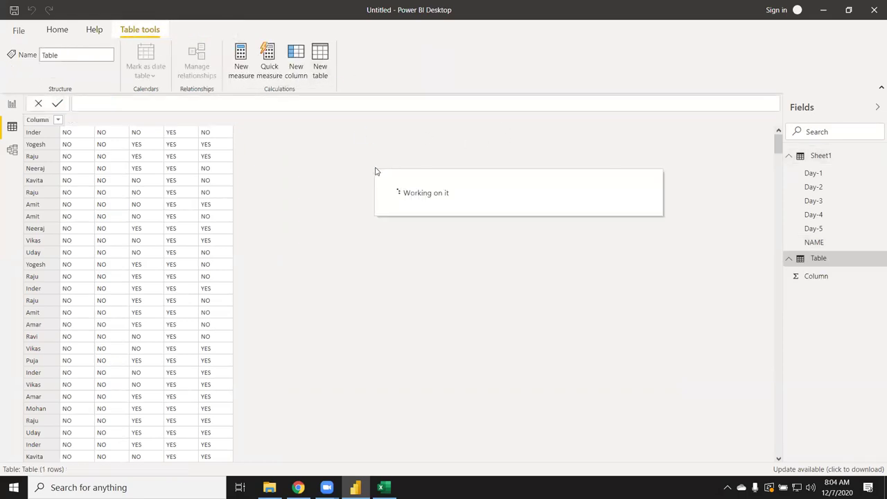
double_click(102, 102)
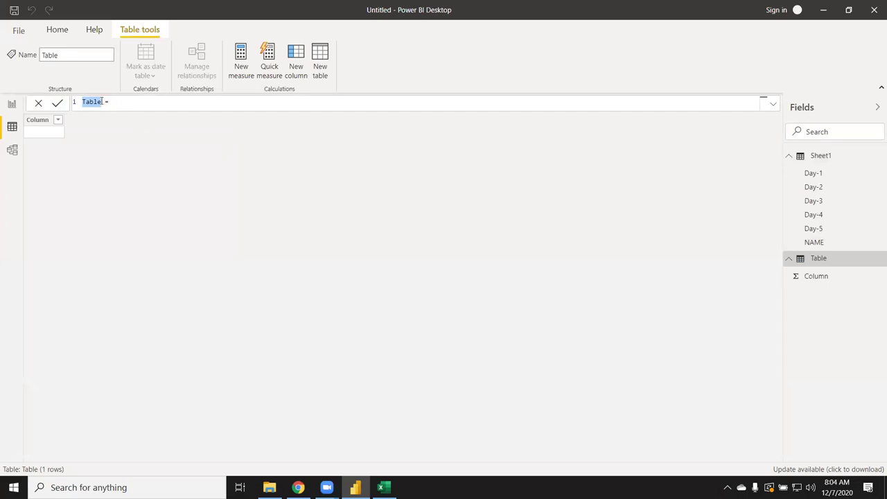
text(All)
key(BackSpace)
key(BackSpace)
key(BackSpace)
text(YDT = )
text(al)
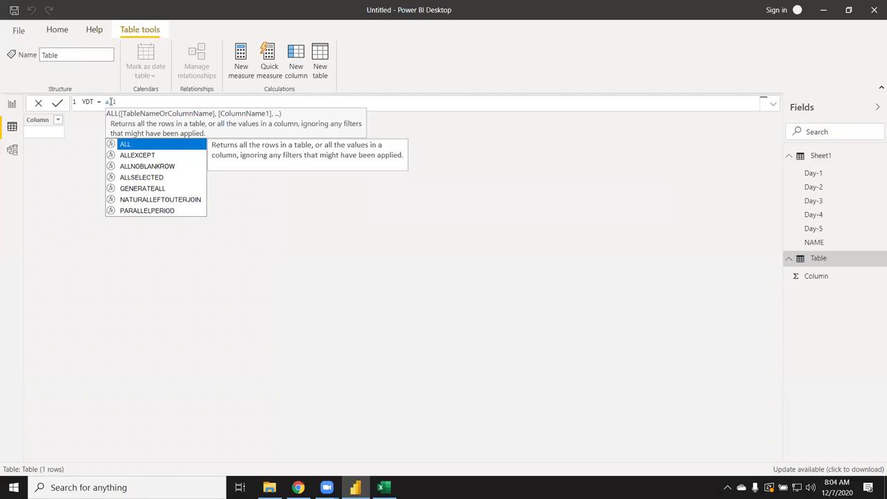
key(Tab)
key(Tab)
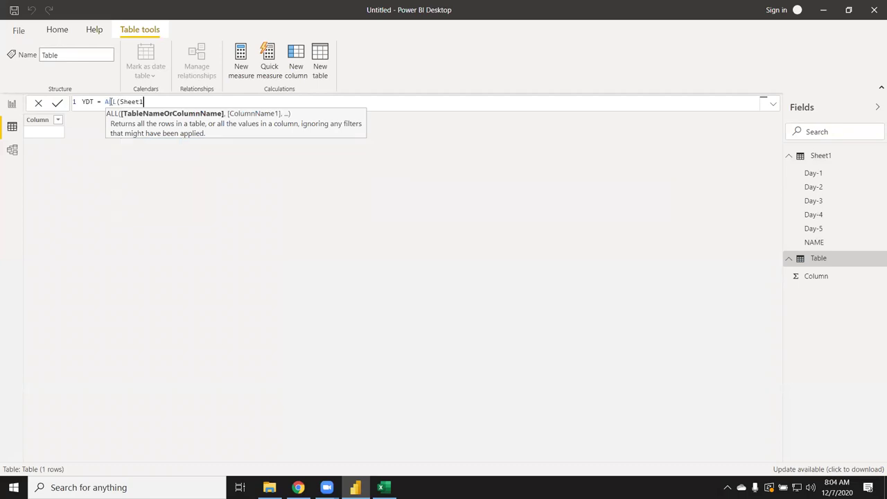
key(BackSpace)
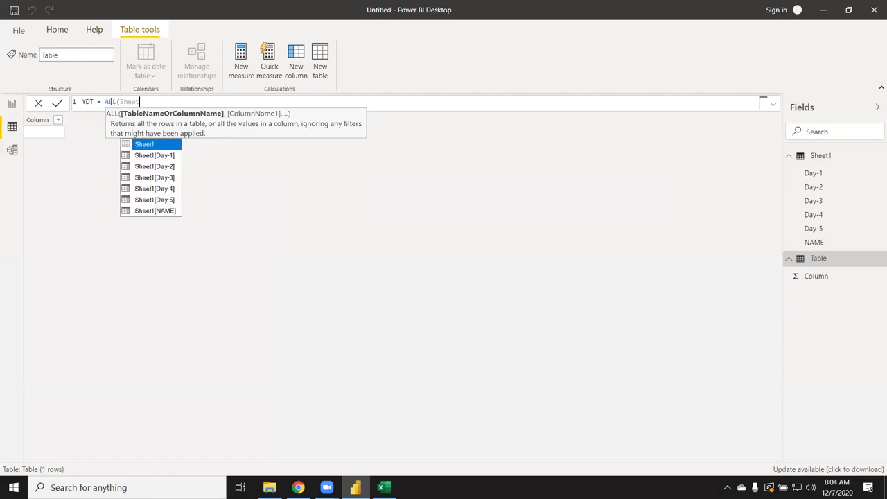
key(Down)
key(Down)
key(Down)
key(Down)
key(Down)
key(Down)
key(Tab)
text())
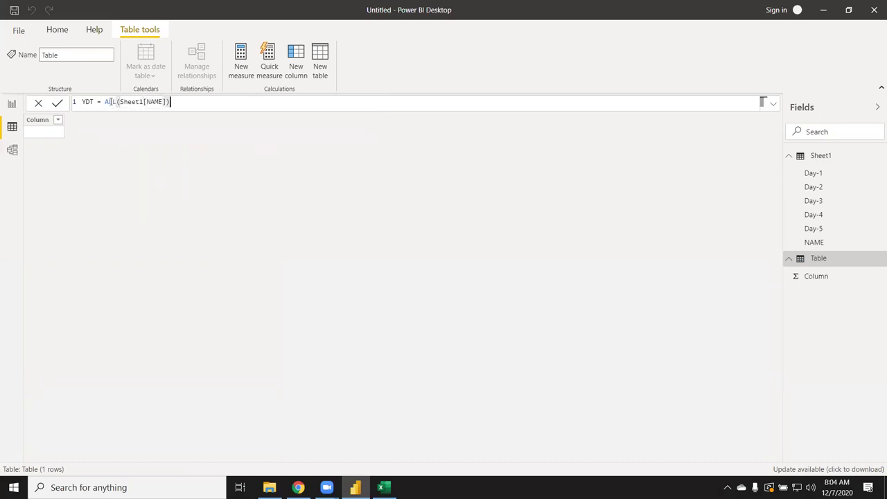
key(Return)
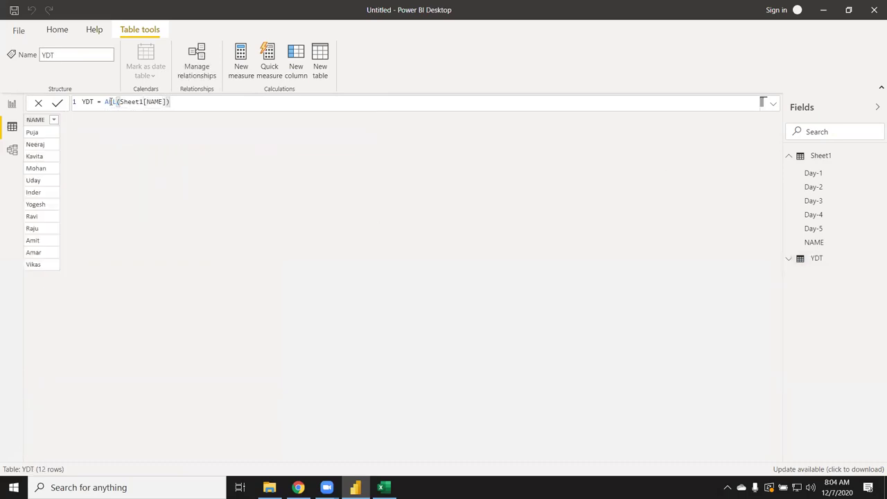
Step: Add a new YDT column named Day and start a COUNTAX formula
click(40, 171)
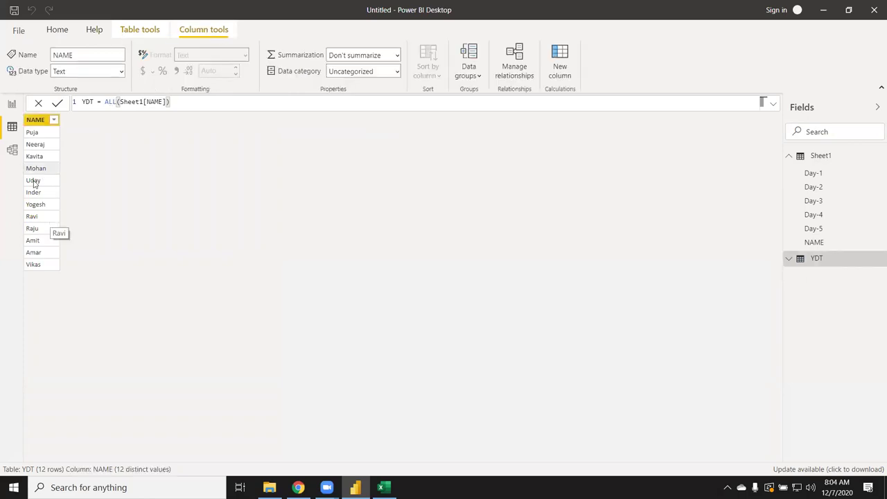
click(40, 133)
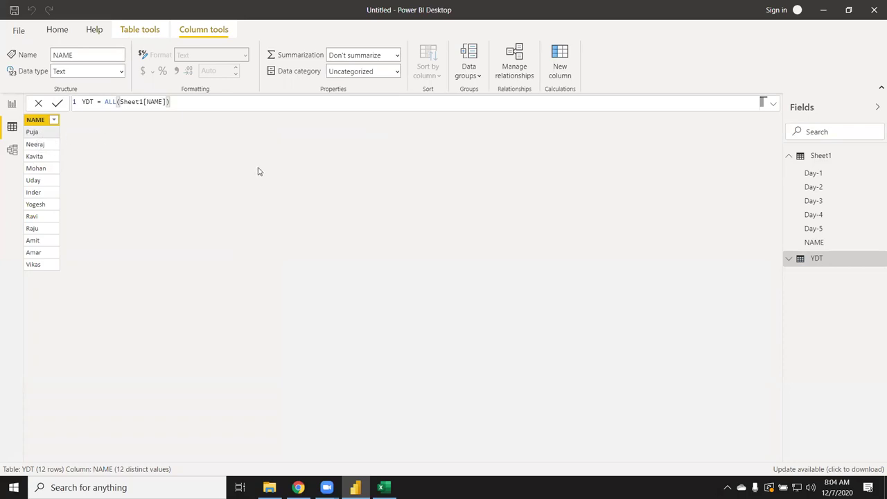
click(555, 72)
double_click(100, 102)
text(DAT)
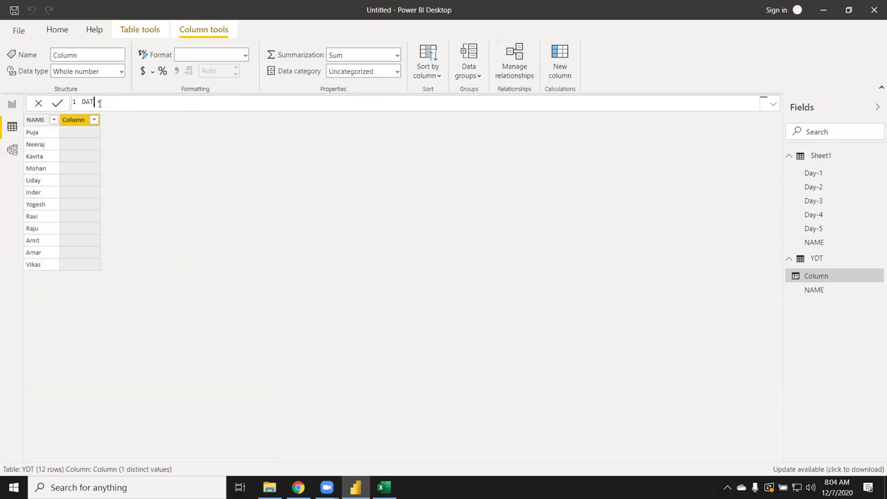
key(BackSpace)
key(BackSpace)
text(ay = )
text(cou)
key(Down)
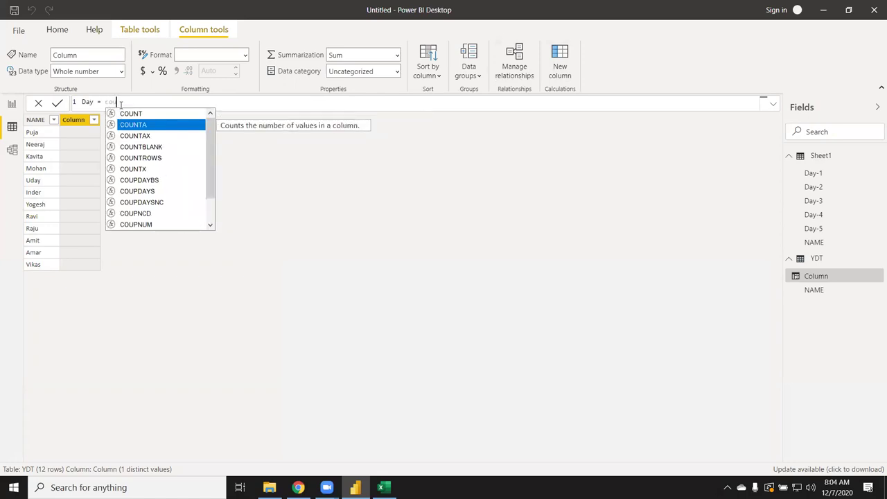
key(Down)
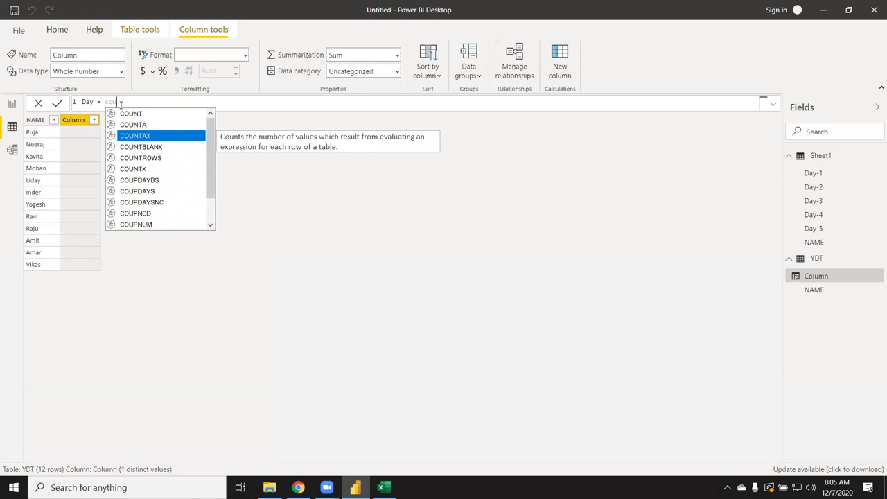
key(Tab)
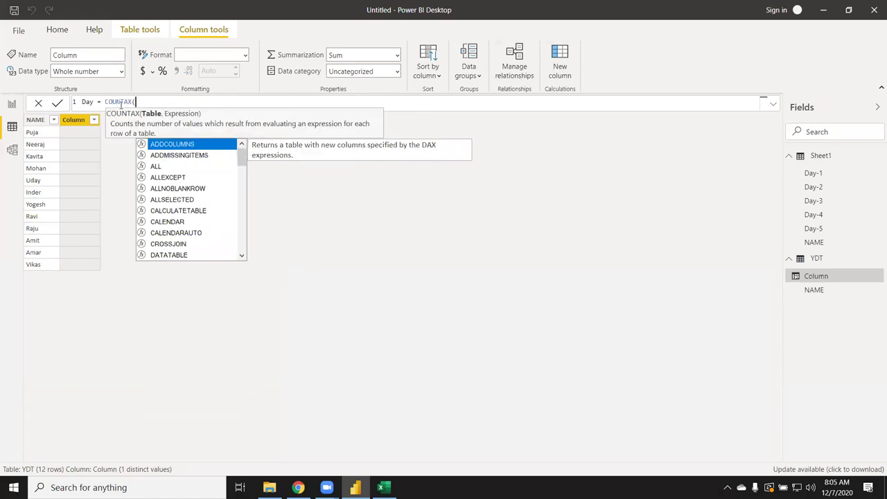
Step: Build COUNTAX(FILTER(Sheet1, Sheet1[Day-1]="Y"), Sheet1[Day-1]) as the column formula
text(fil)
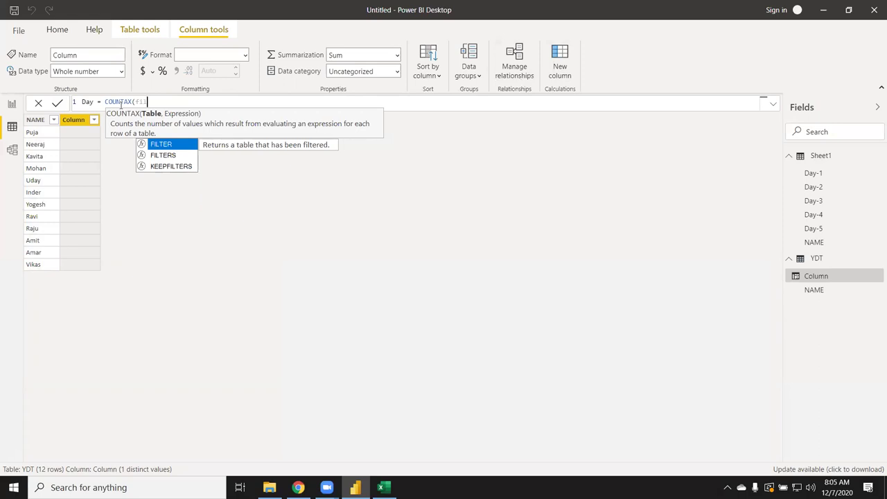
key(Tab)
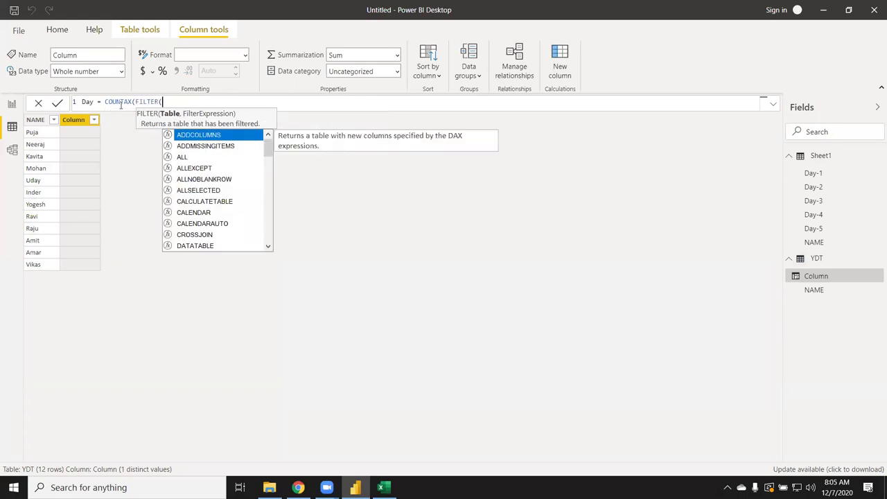
text(dt)
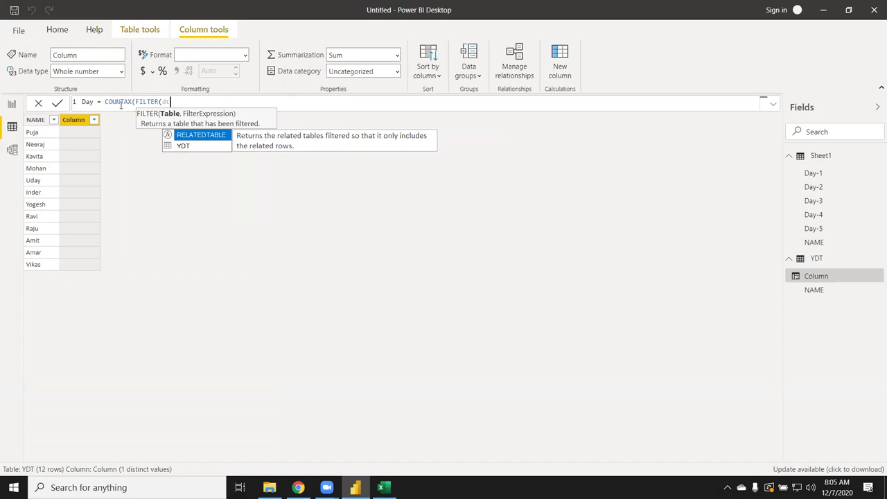
key(BackSpace)
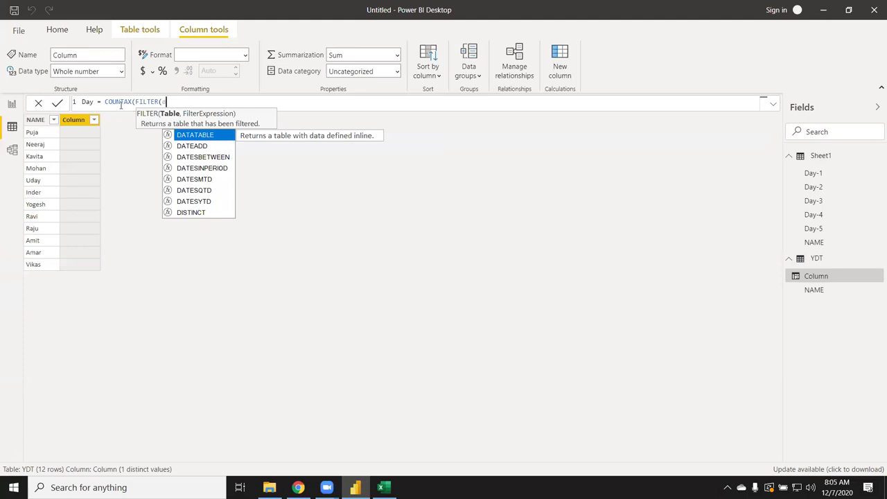
key(BackSpace)
text(sh)
key(Tab)
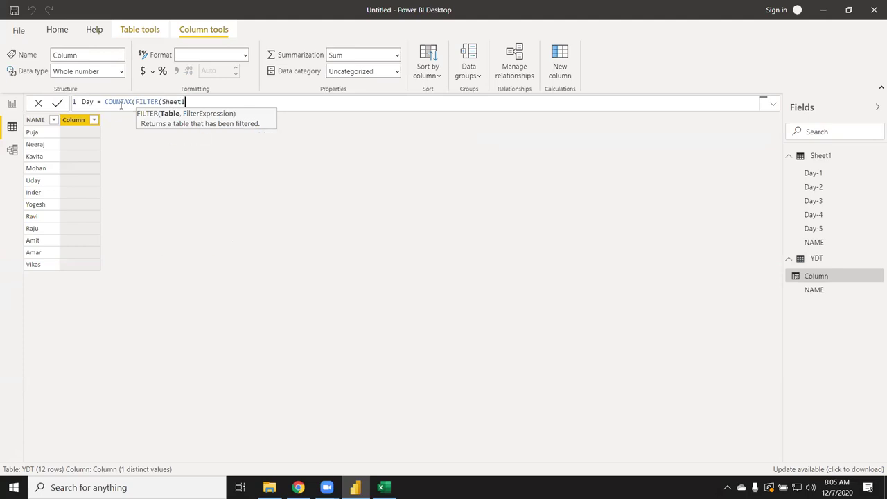
text(,)
text(day)
key(Down)
key(Down)
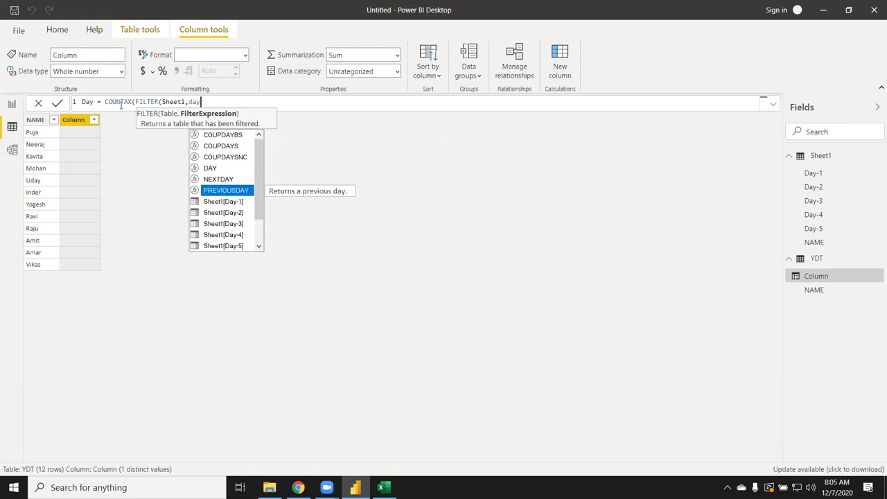
key(Down)
key(Tab)
text(="Y")
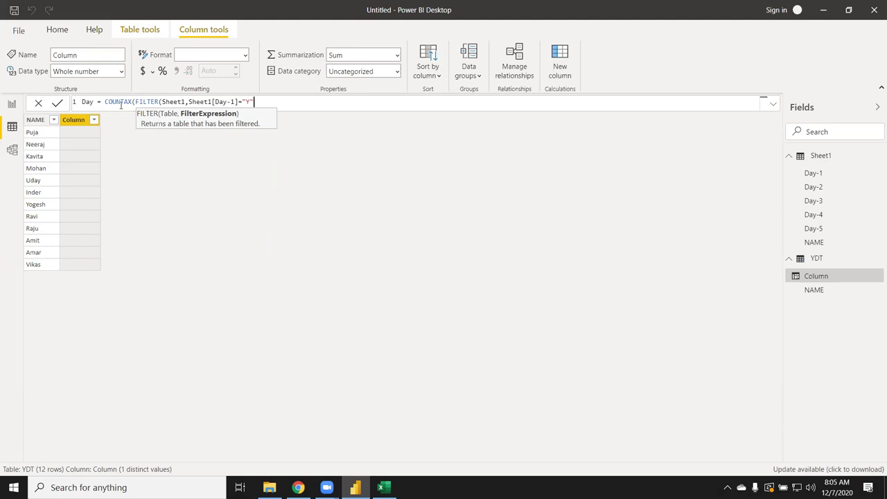
text(),)
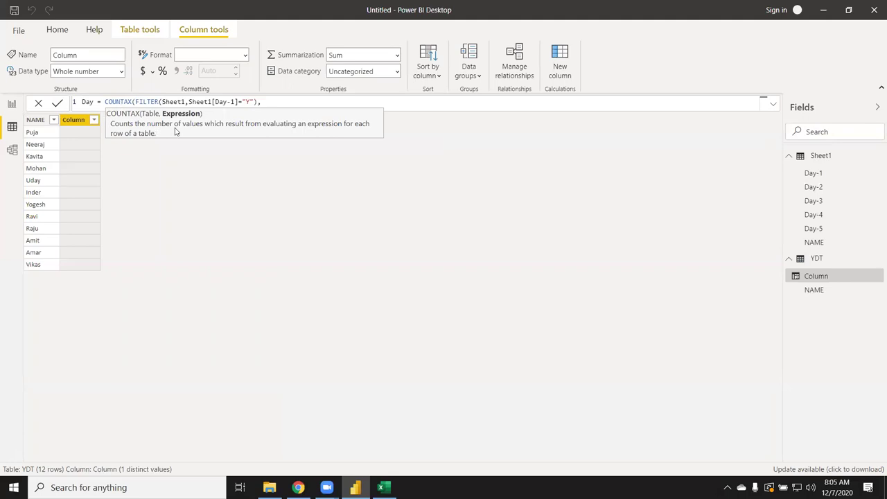
text(Day)
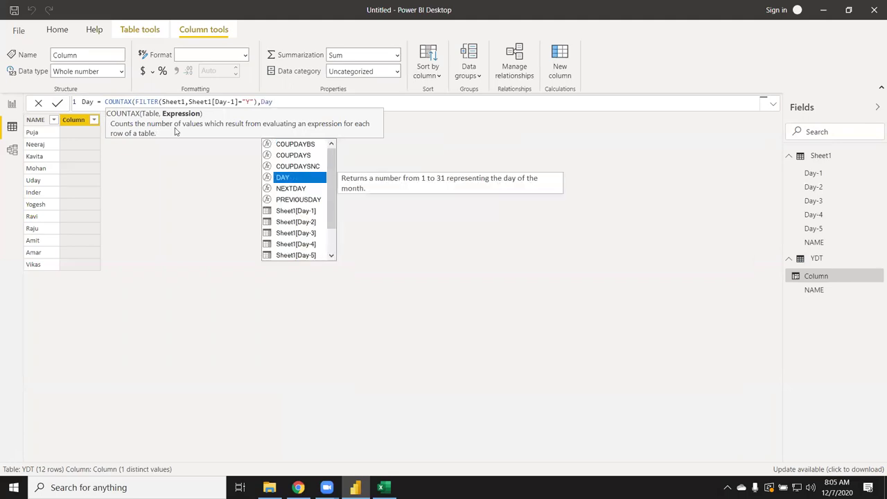
key(Down)
key(Down)
key(Down)
key(Tab)
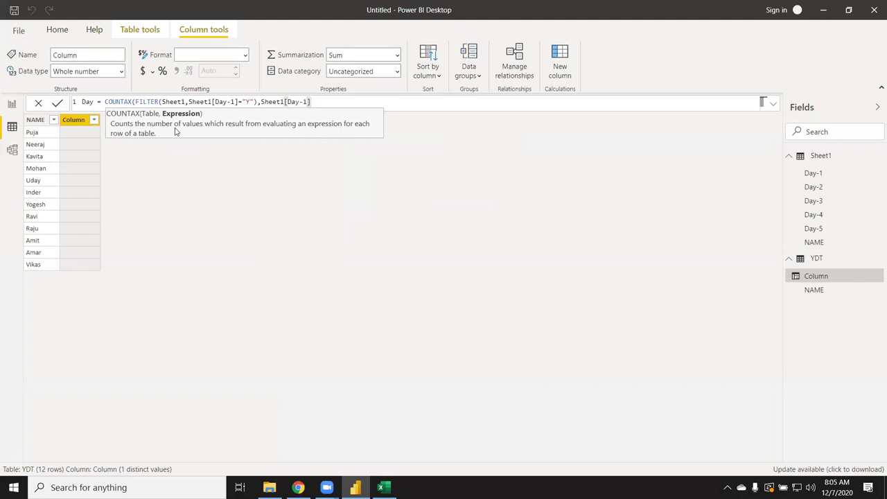
text())
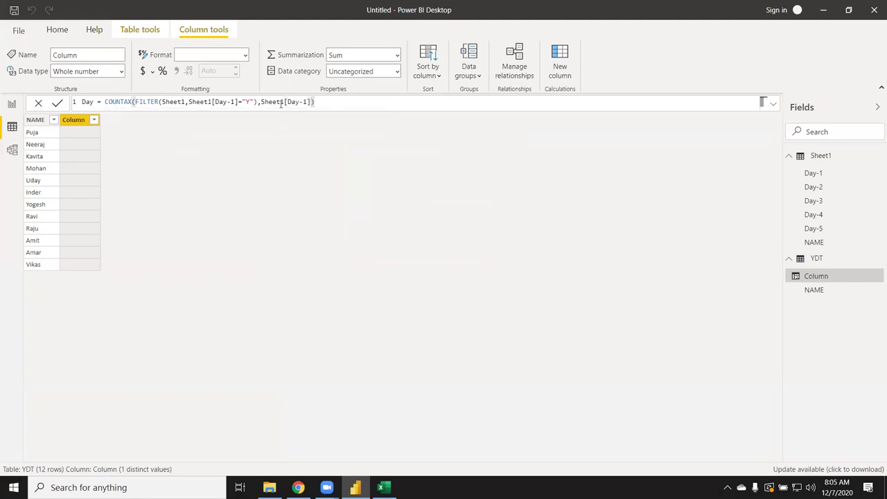
Step: Rename the column Day1 and change the criterion to "Yes", giving 229 per row
key(ctrl+a)
key(ctrl+c)
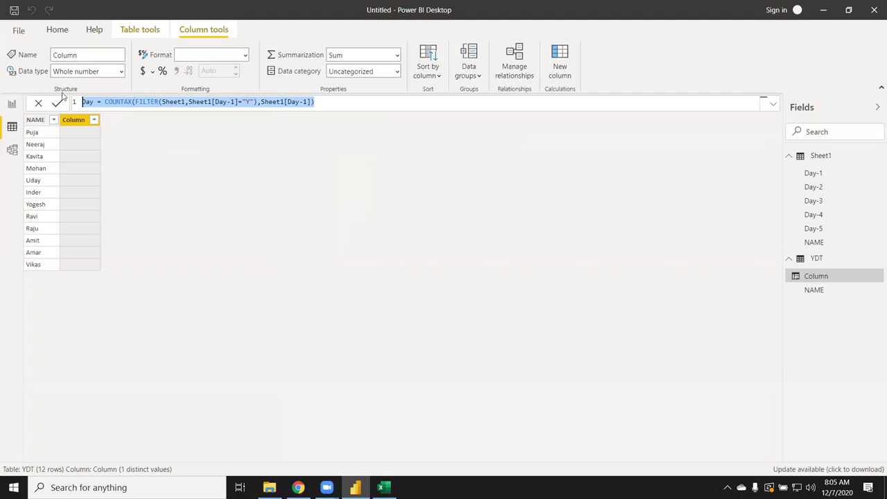
click(91, 101)
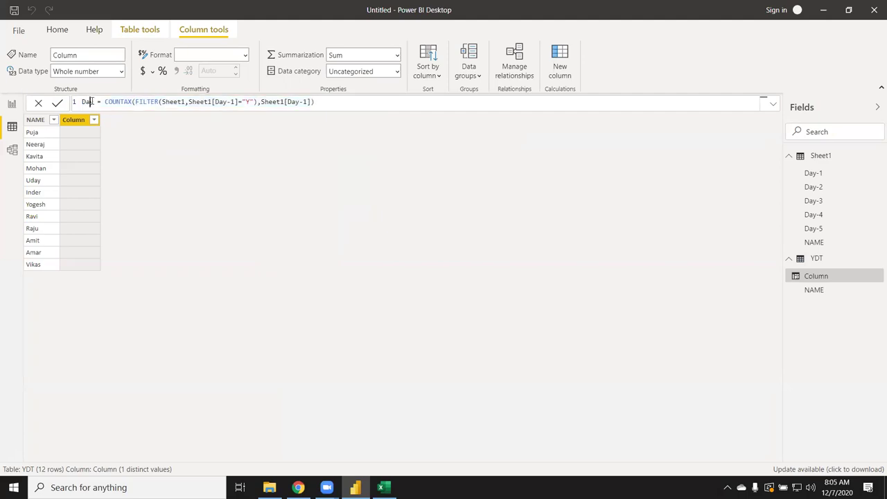
text(1)
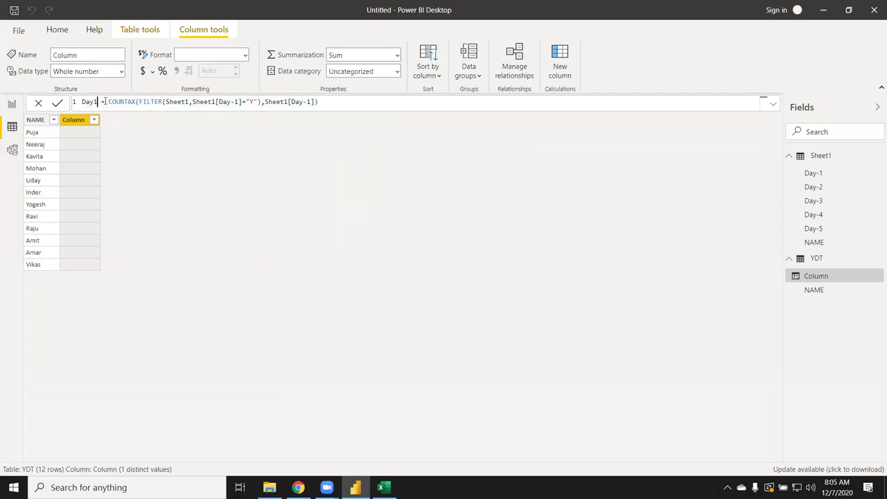
key(Return)
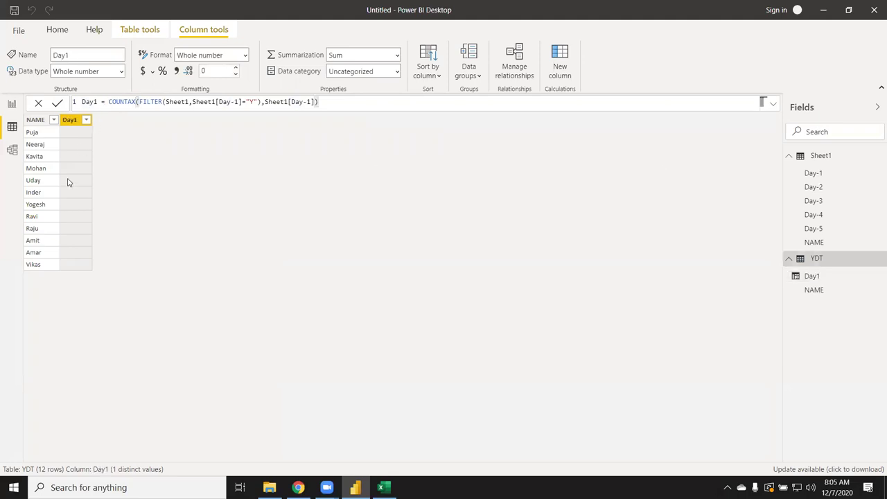
click(255, 102)
text(Y\)
key(BackSpace)
key(BackSpace)
text(es)
key(Return)
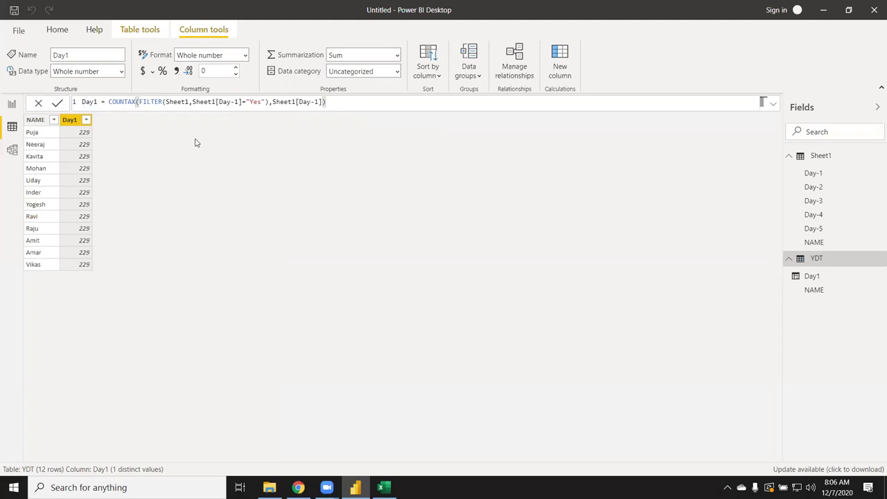
click(76, 180)
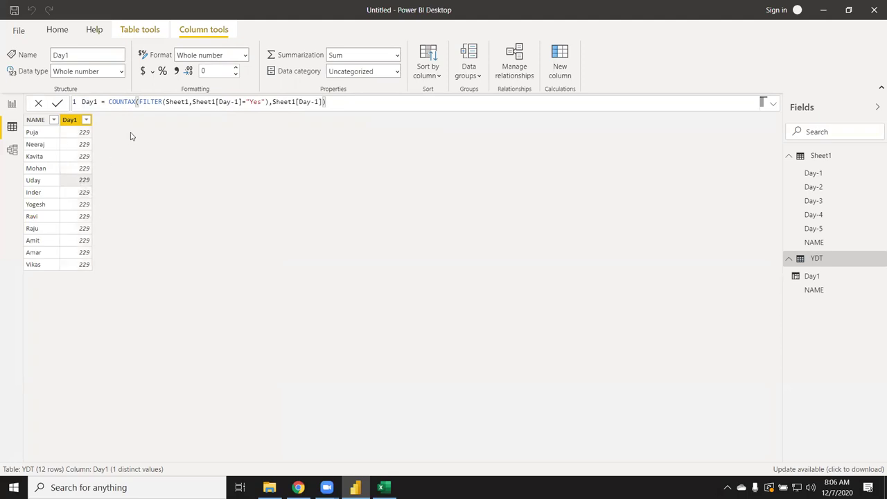
click(569, 75)
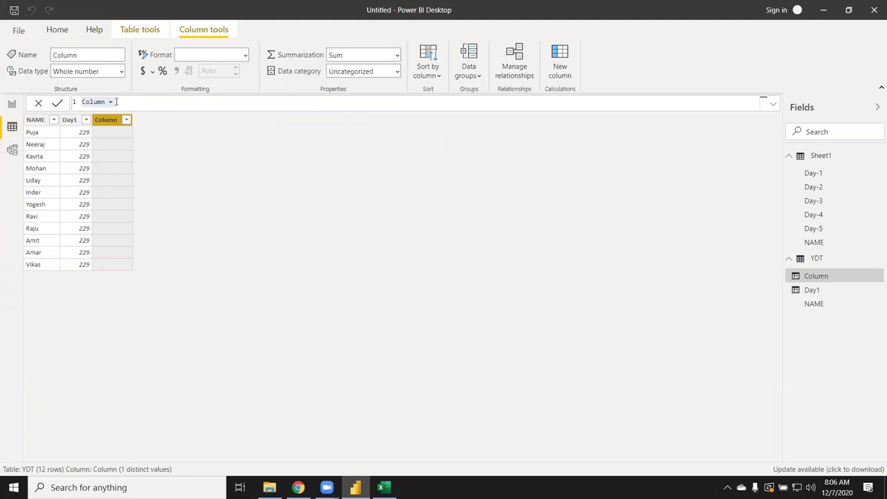
Step: Paste the Day1 formula, rename the column to Day2 and filter on Sheet1[Day-2]
key(ctrl+a)
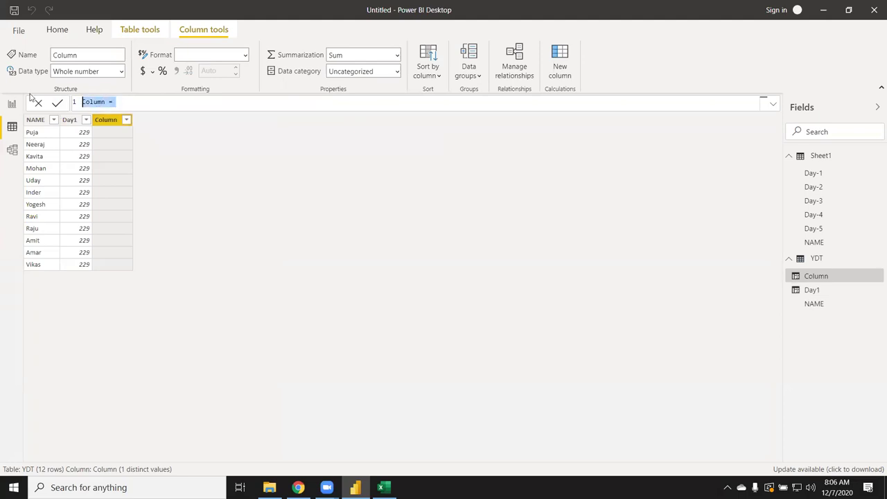
key(ctrl+v)
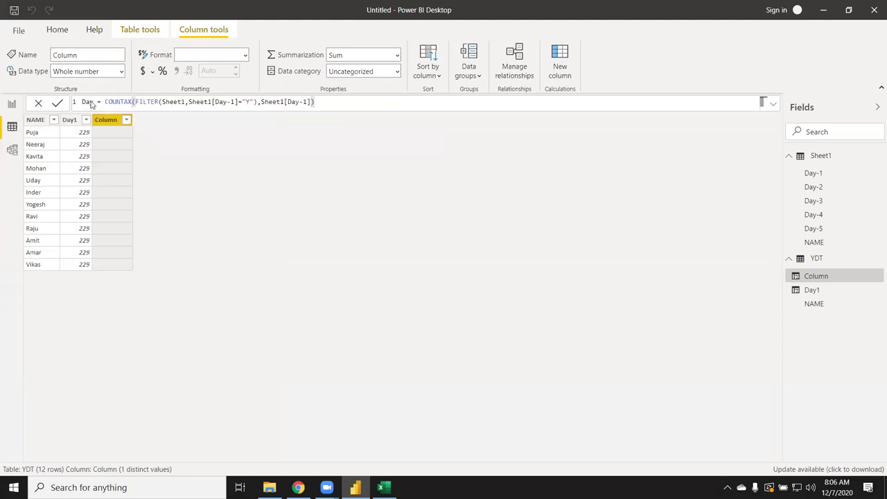
text(2)
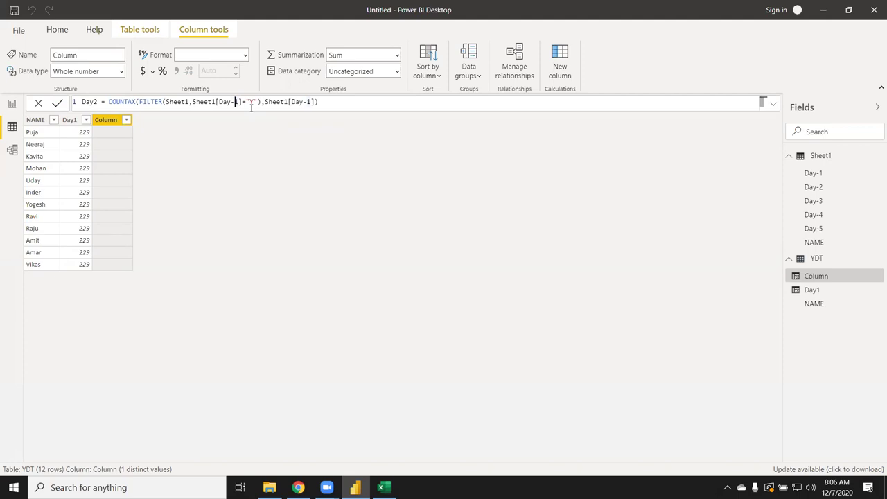
key(Delete)
text(2)
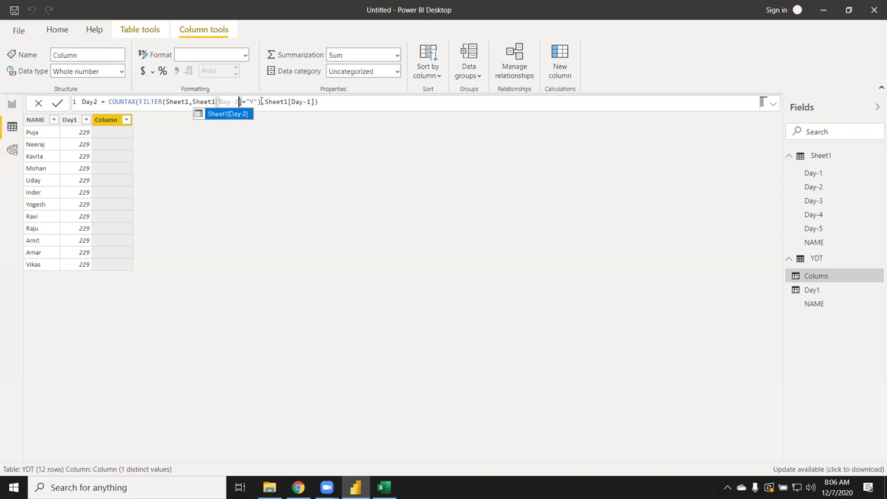
click(254, 101)
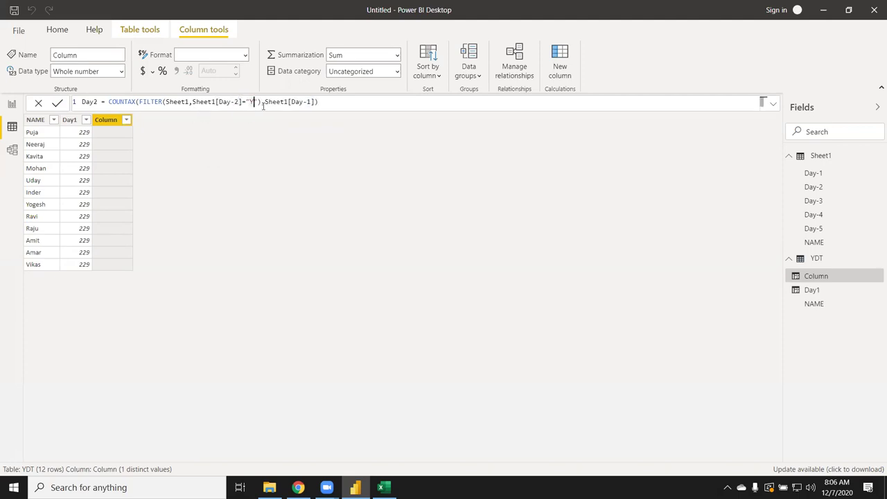
Step: Set the "Yes" criterion, count Sheet1[Day-2], commit, and copy the Day2 formula
text(es)
click(318, 102)
key(BackSpace)
text(2)
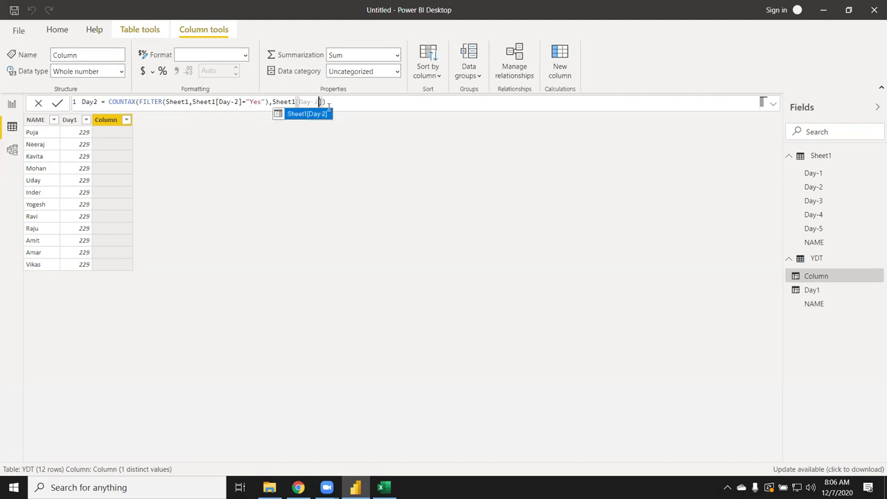
key(Tab)
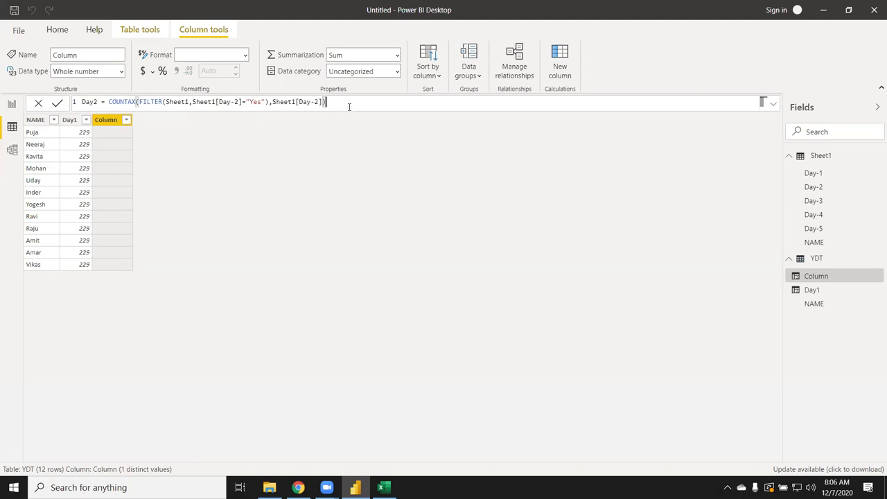
key(Return)
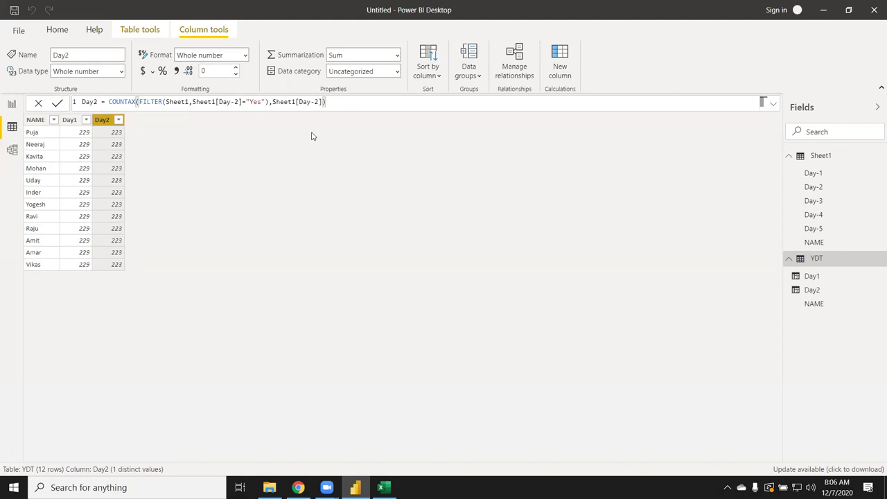
drag(334, 105, 77, 98)
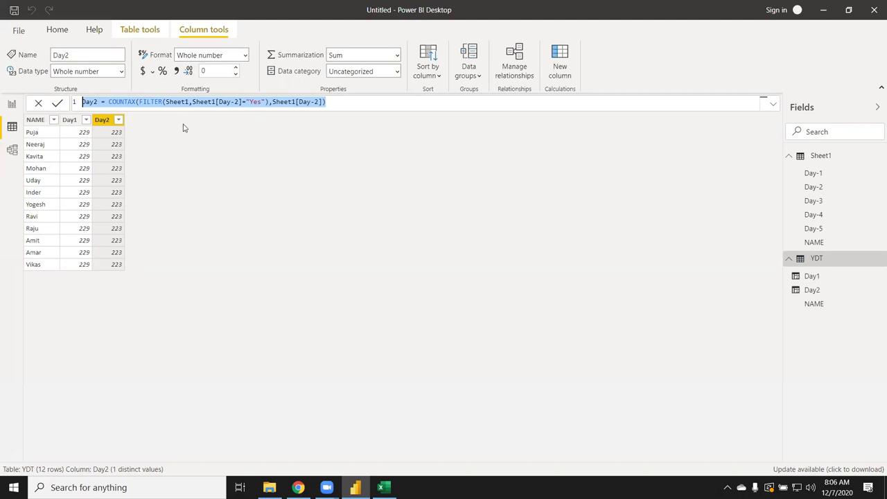
click(165, 135)
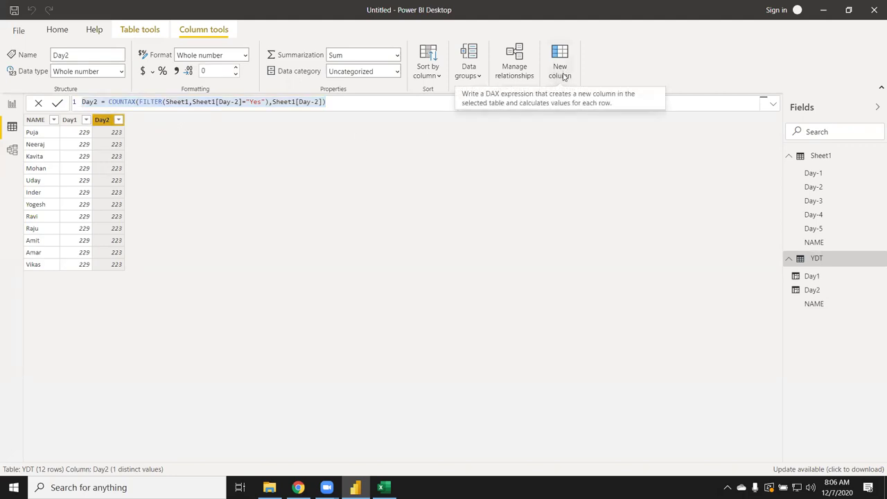
Step: Add a new column with the pasted Day2 formula and rename it Day3
click(563, 75)
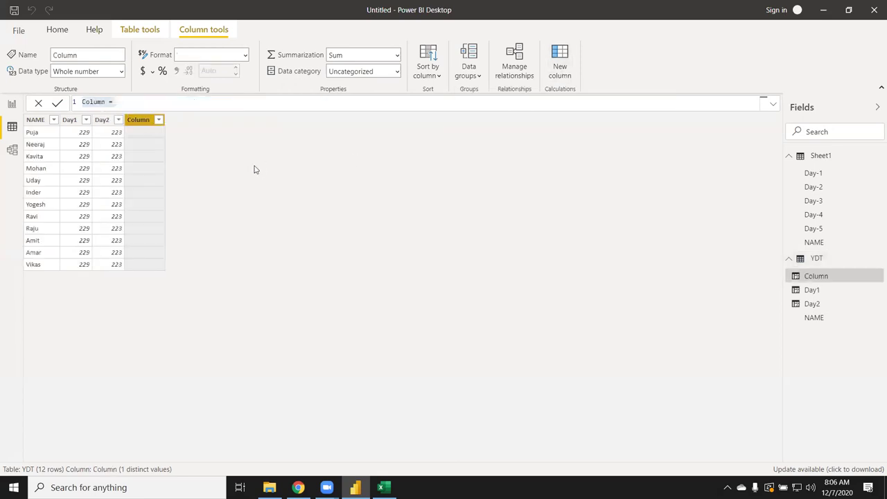
double_click(102, 102)
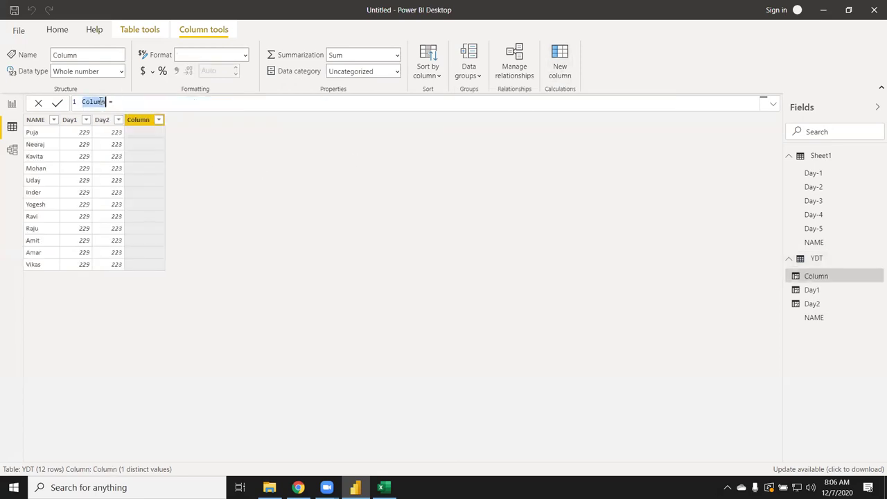
key(ctrl+a)
text(Day2 = COUNTAX(FILTER(Sheet1,Sheet1[Day-2]="Yes"),Sheet1[Day-2]))
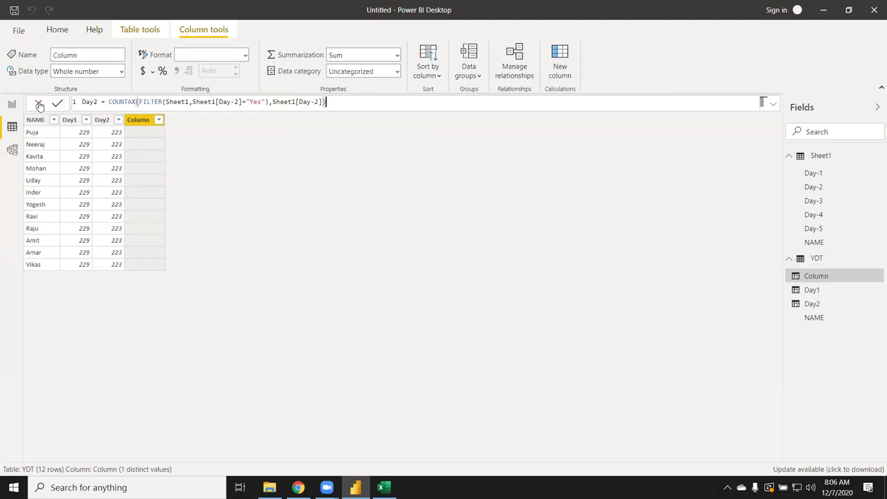
click(98, 101)
key(BackSpace)
text(3)
text(3)
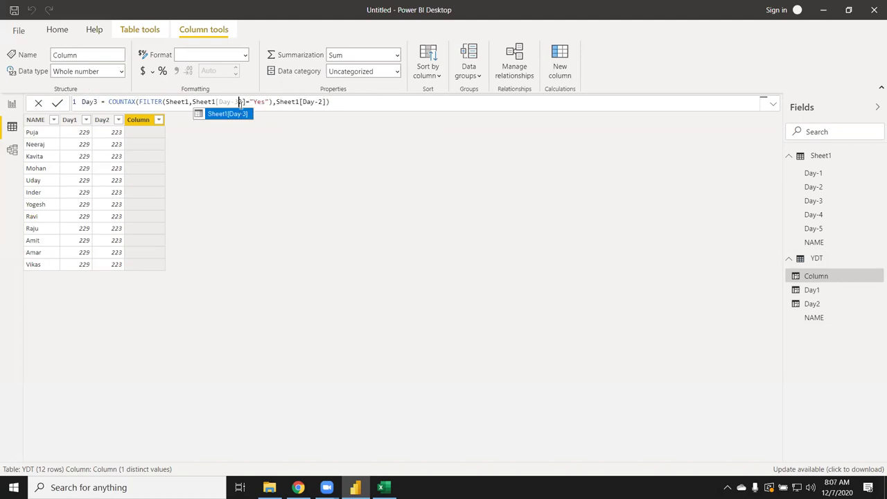
Step: Change both Day-2 references to Day-3 and commit the Day3 column, showing 237
key(Delete)
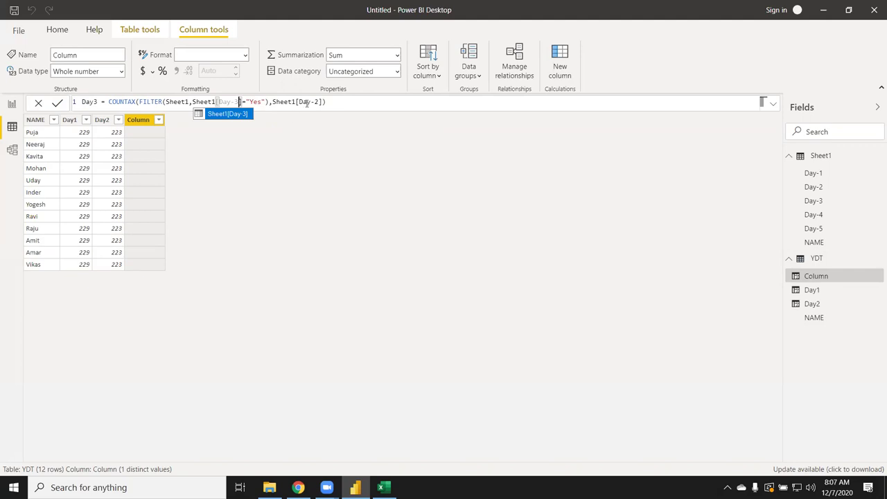
click(316, 102)
key(BackSpace)
text(3])
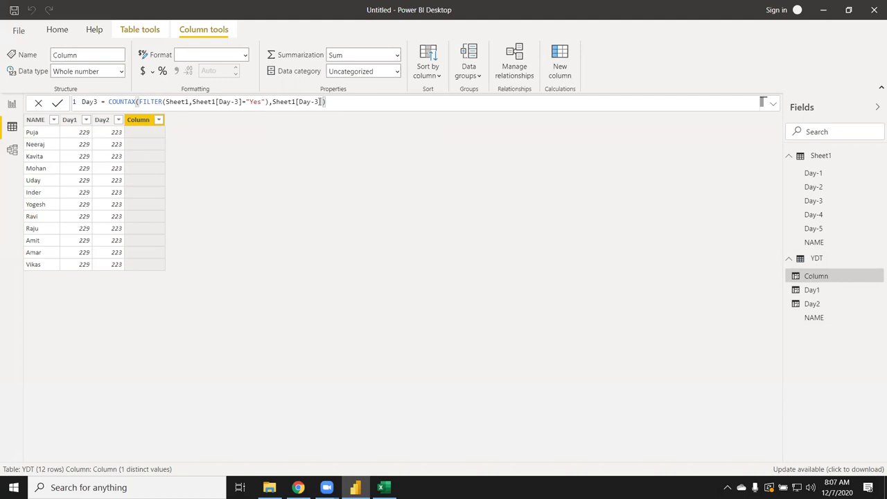
key(Return)
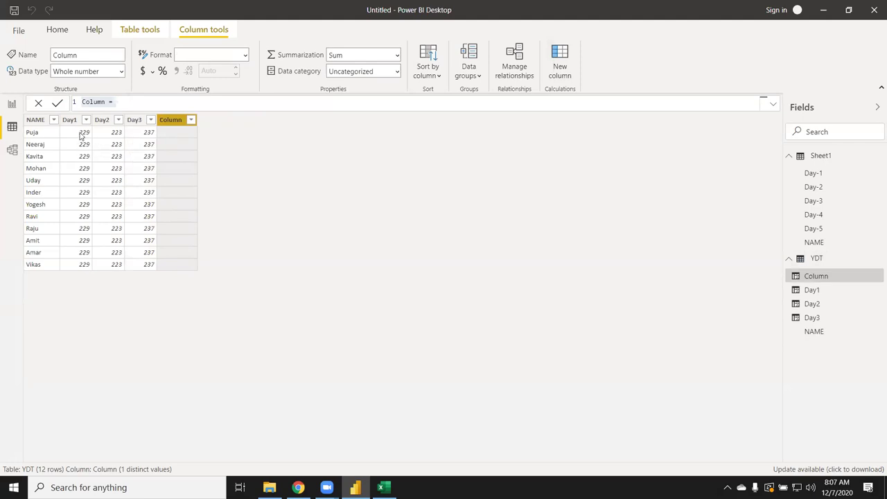
click(83, 138)
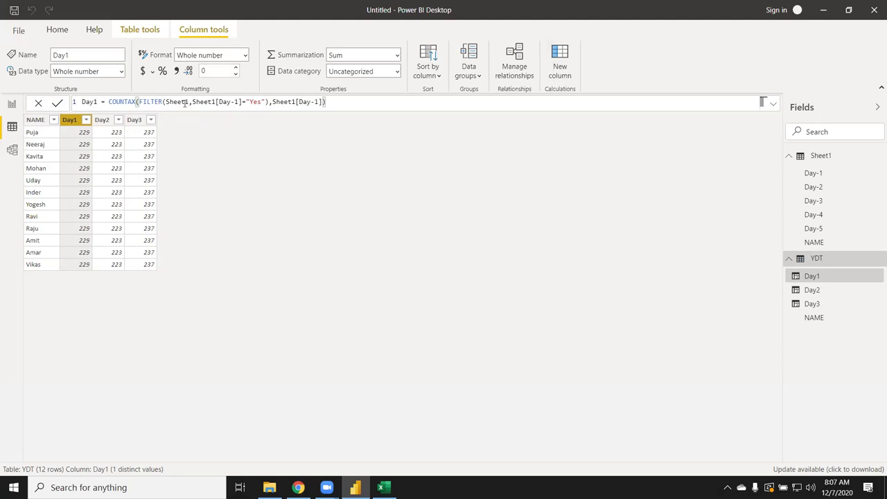
Step: Add a Sheet1[NAME]=YDT[NAME] condition to the Day1 FILTER
click(193, 102)
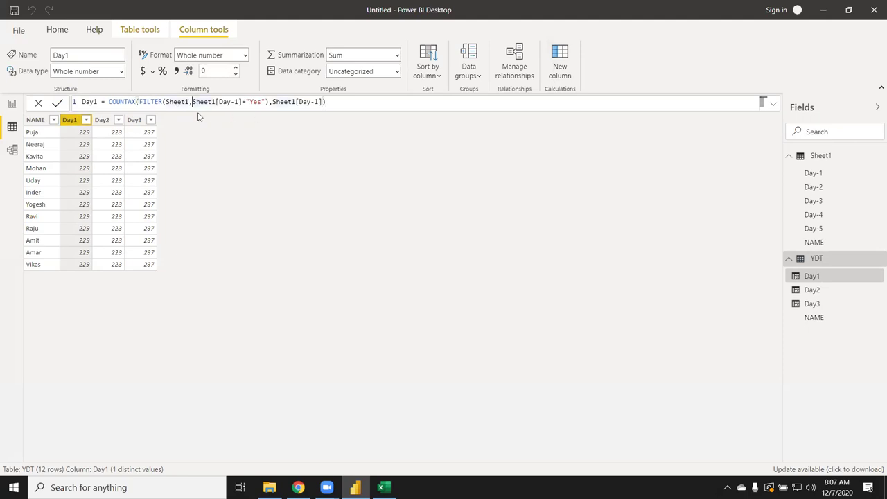
click(248, 102)
key(Right)
key(Right)
key(Right)
key(Right)
text(+)
text(she)
key(BackSpace)
key(Down)
key(Down)
key(Down)
key(Down)
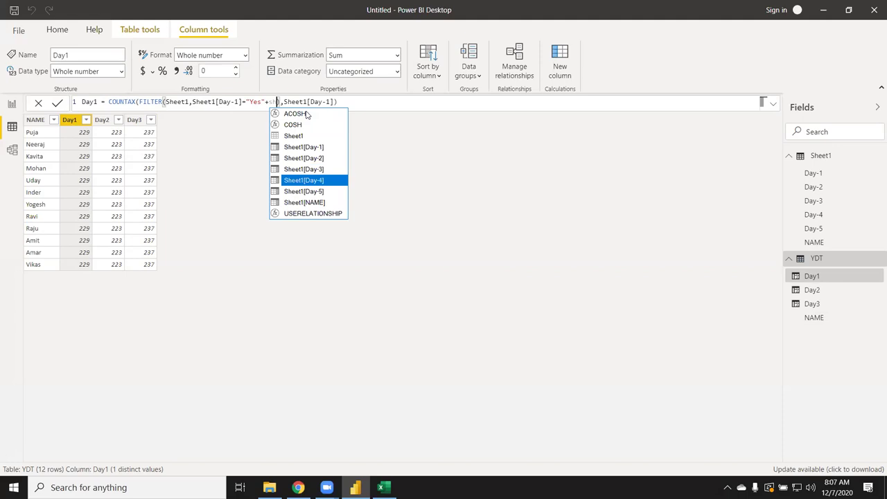
key(Down)
key(Down)
key(Tab)
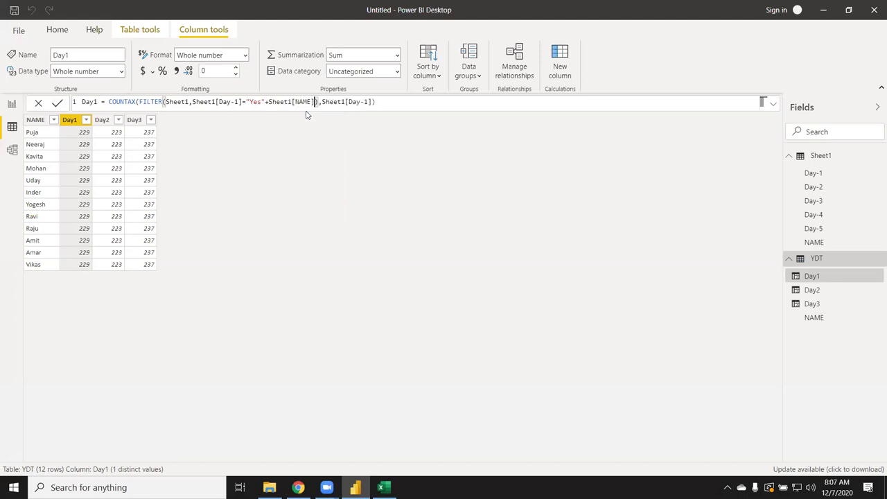
text(=)
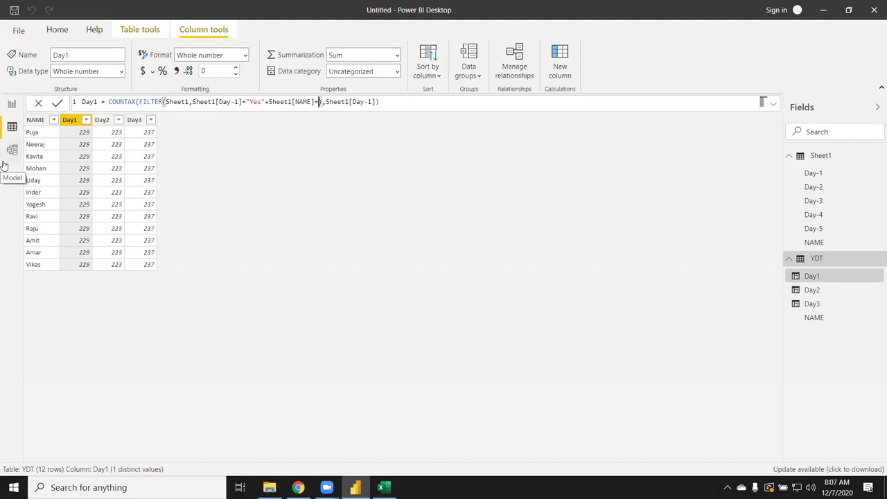
text(y)
text(d)
key(Down)
key(Down)
key(Down)
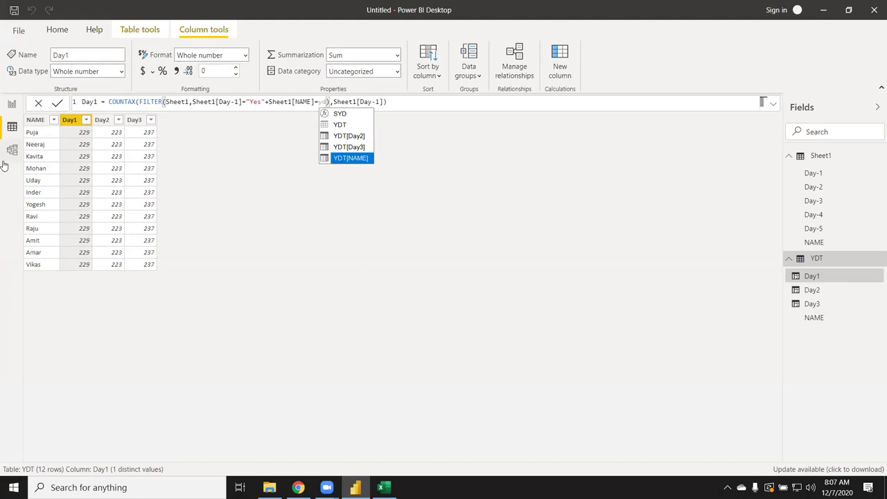
key(Tab)
key(Return)
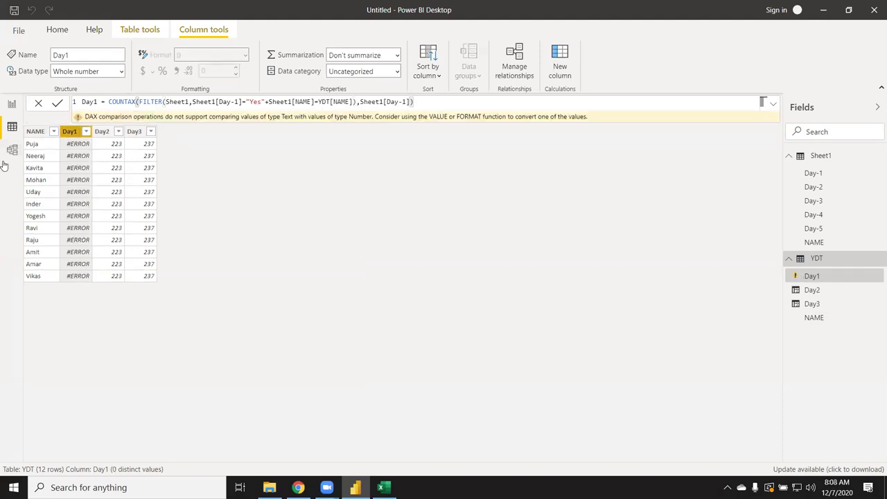
Step: Wrap both Day1 conditions in parentheses and join them with * instead of +
click(266, 102)
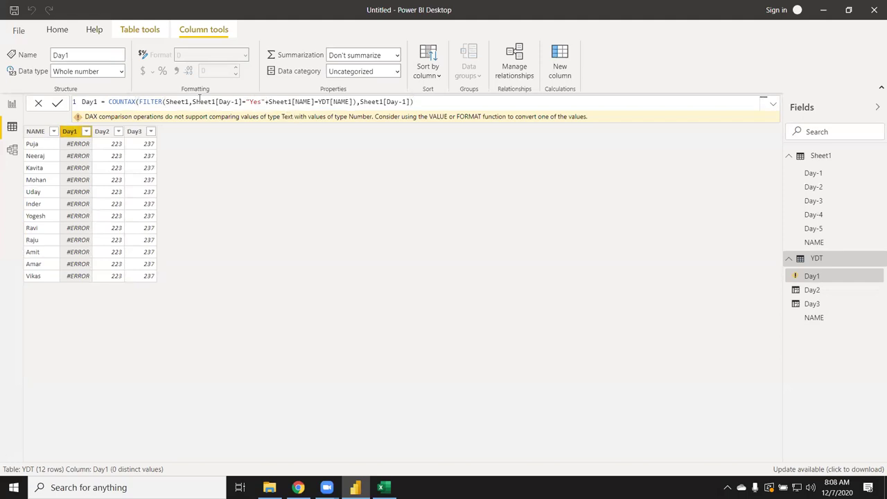
click(193, 102)
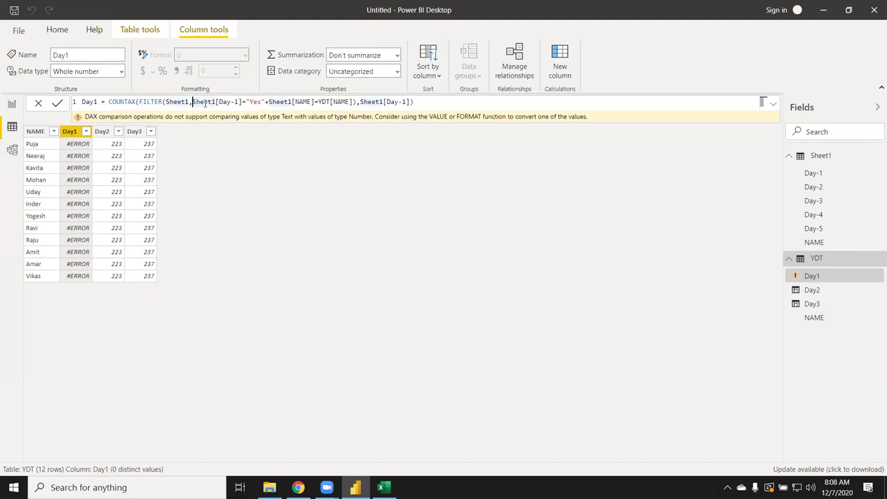
text(()
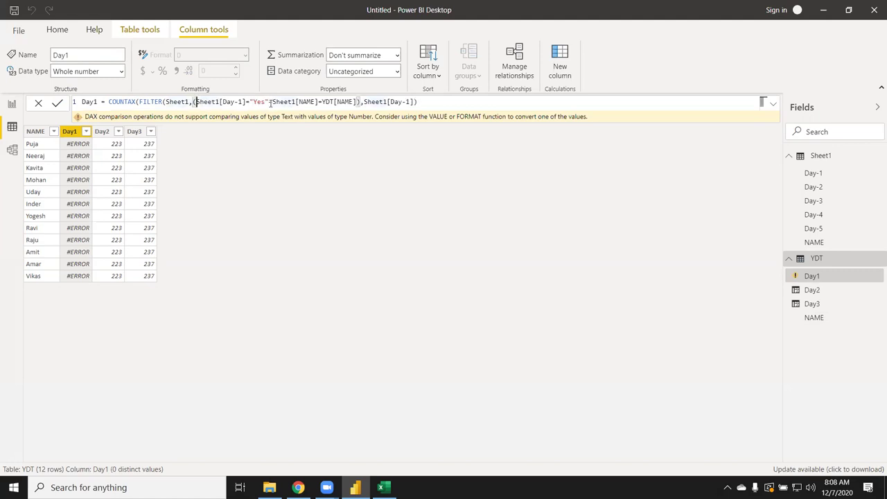
text())
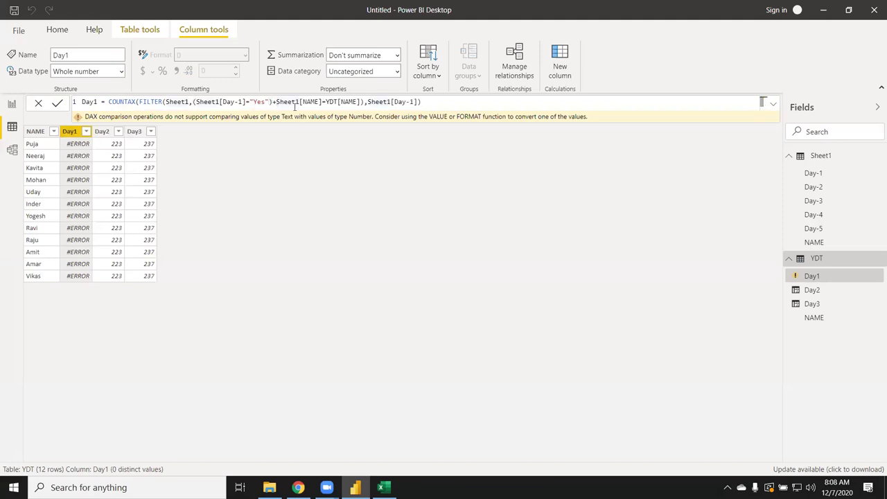
text(()
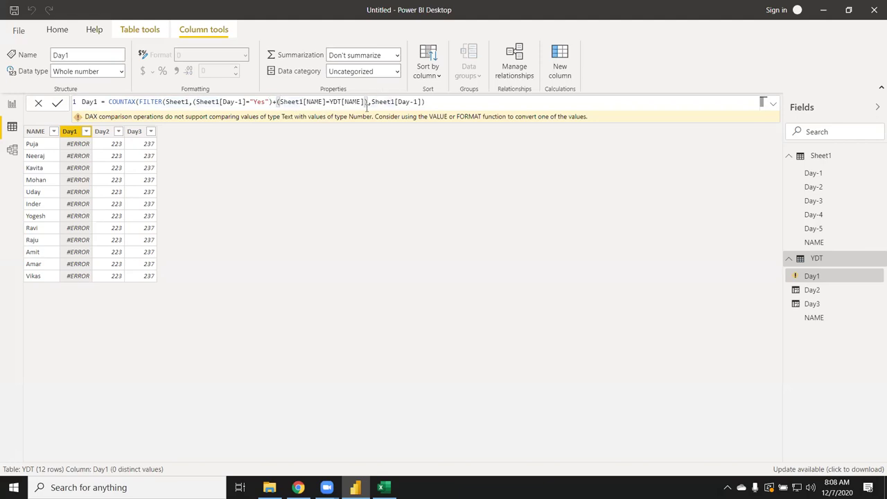
click(364, 102)
text())
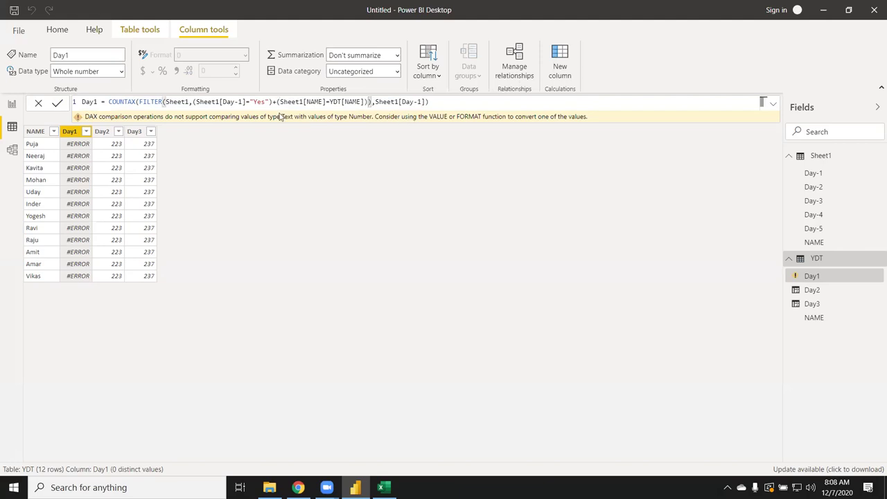
click(277, 102)
key(BackSpace)
text(*)
key(Return)
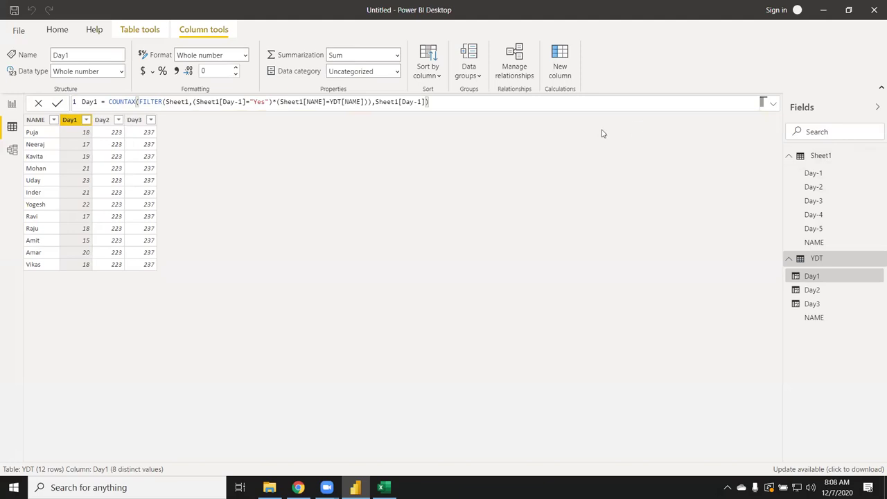
Step: Copy the Day1 formula into the Day2 column and rename it Day2
drag(436, 103, 58, 101)
key(ctrl+c)
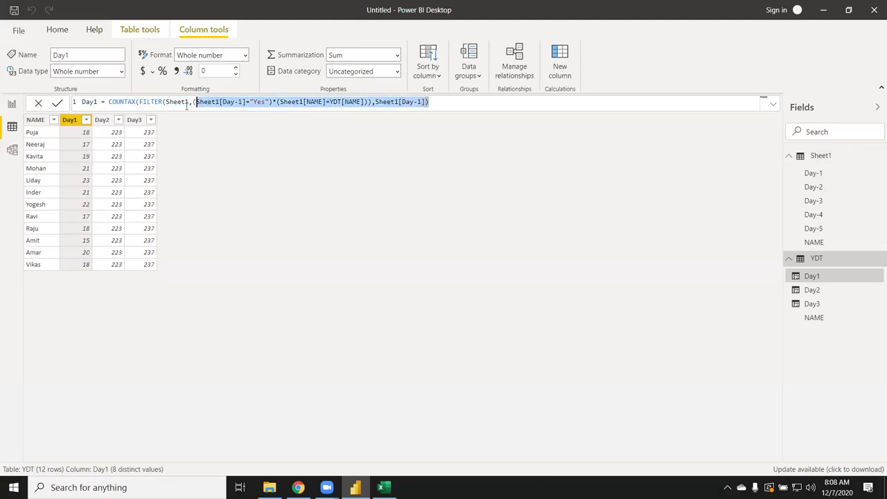
click(118, 151)
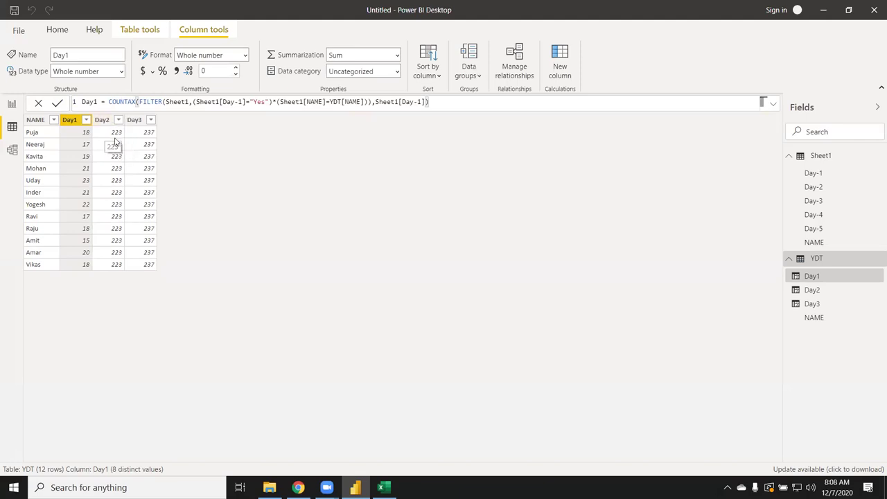
click(105, 122)
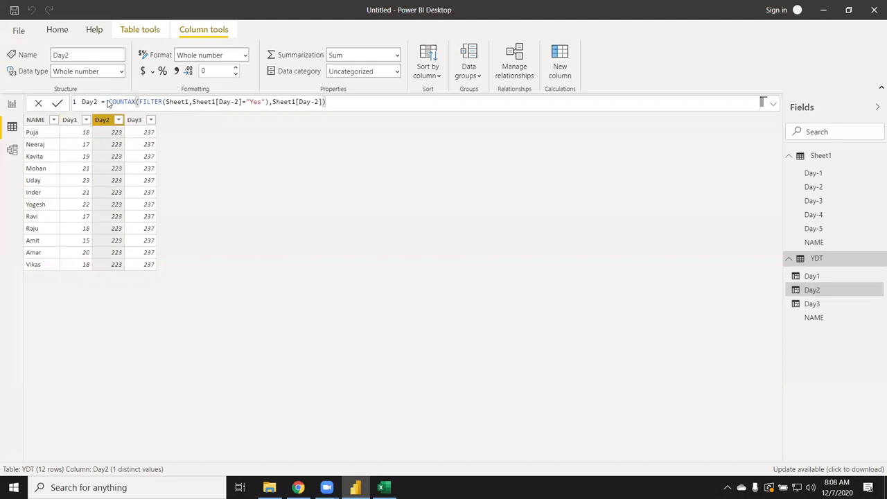
click(353, 102)
drag(352, 103, 27, 103)
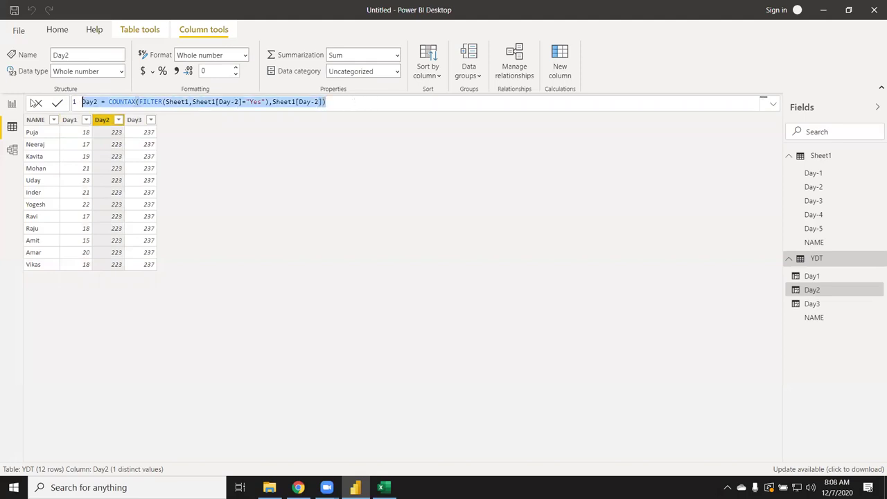
key(ctrl+v)
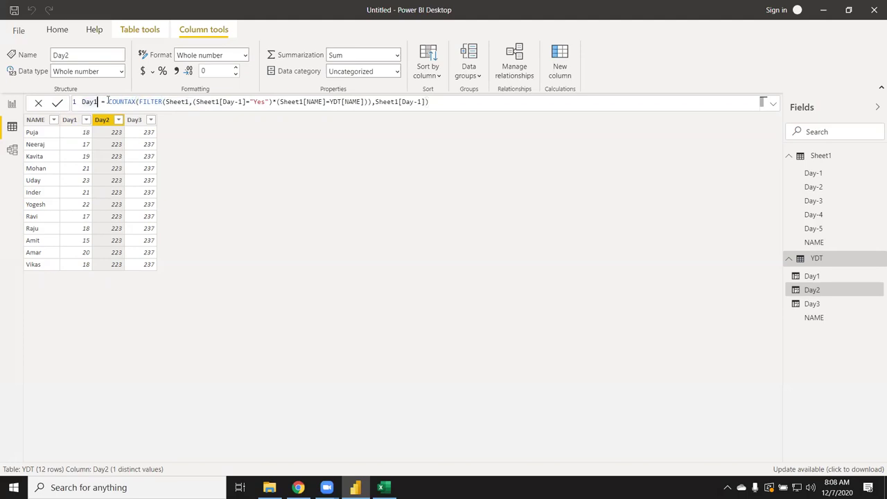
key(BackSpace)
text(2)
Step: Change the filter condition to Sheet1[Day-2]="Yes", keeping the * between conditions
click(239, 102)
key(BackSpace)
text(2)
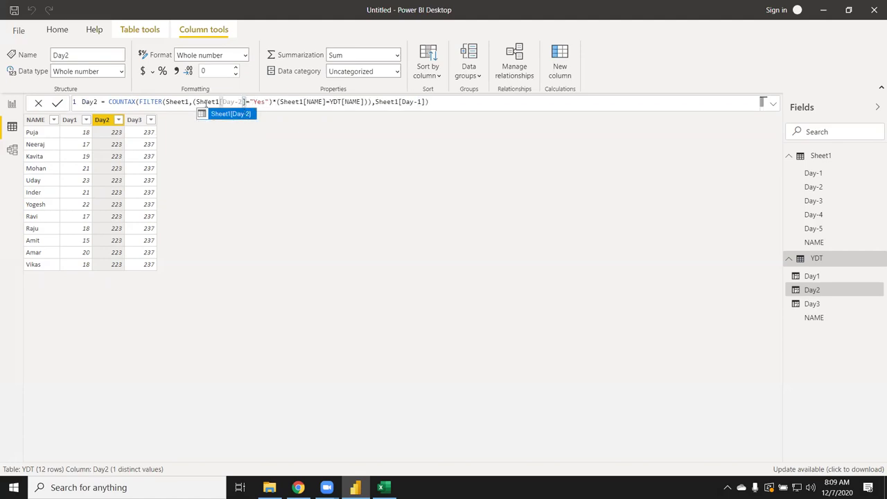
key(Escape)
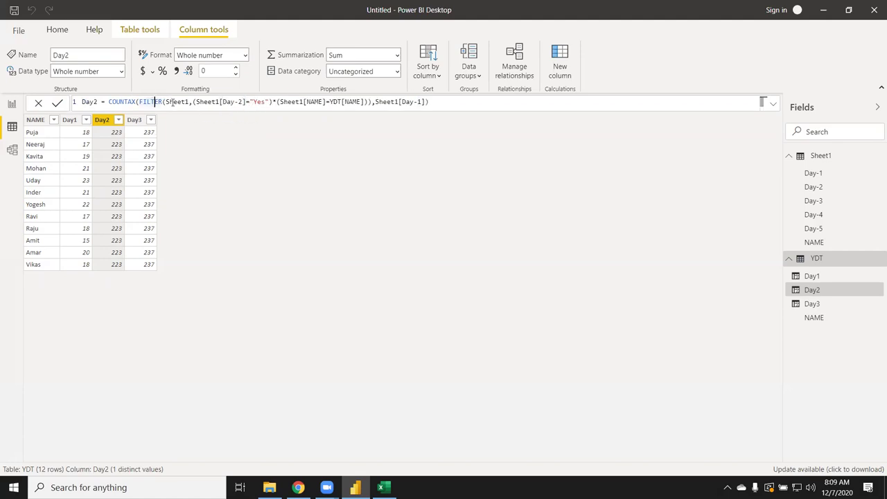
click(221, 102)
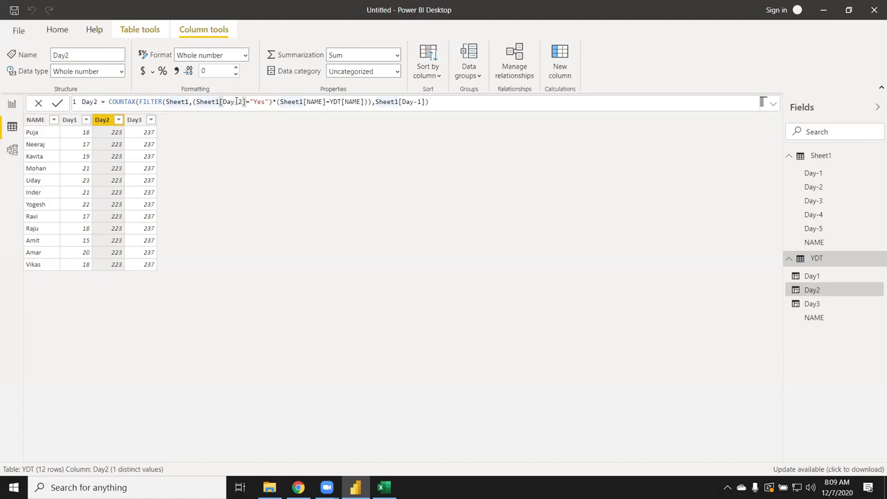
text(-)
click(263, 102)
click(279, 102)
double_click(276, 101)
click(273, 102)
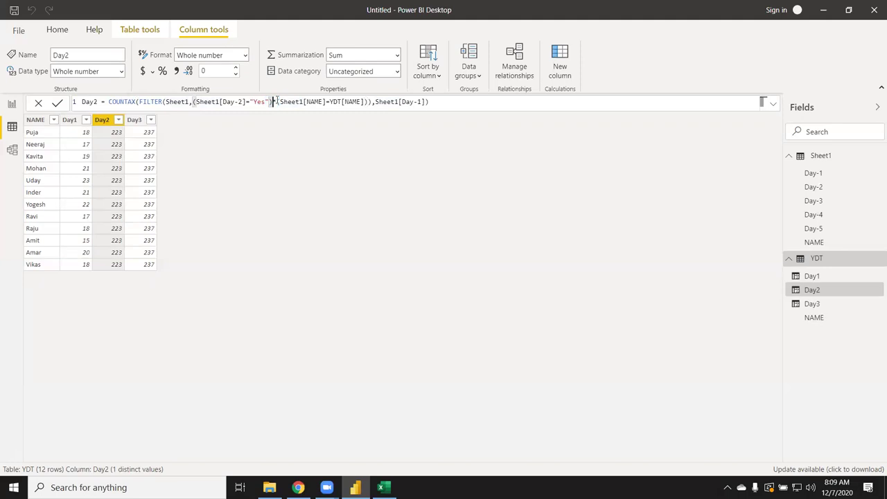
double_click(276, 102)
click(288, 102)
click(345, 102)
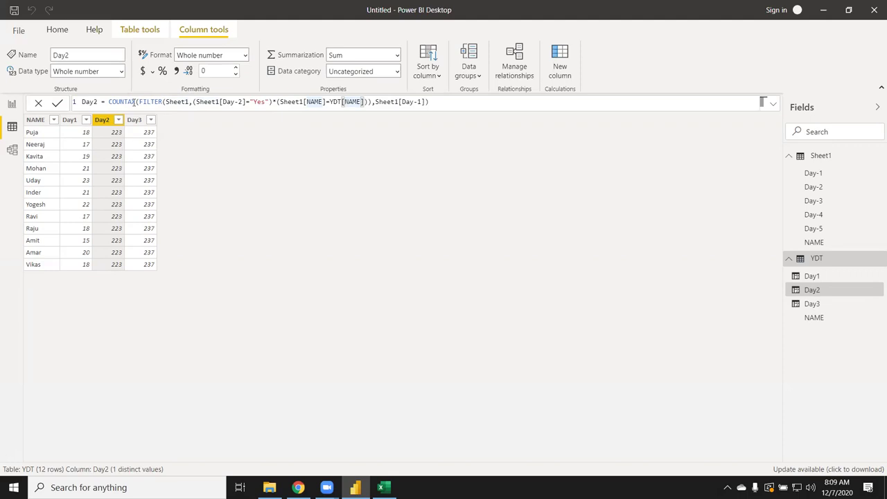
Step: Switch the counted column to Sheet1[Day-2] and commit the Day2 formula
click(417, 102)
key(Delete)
text(2)
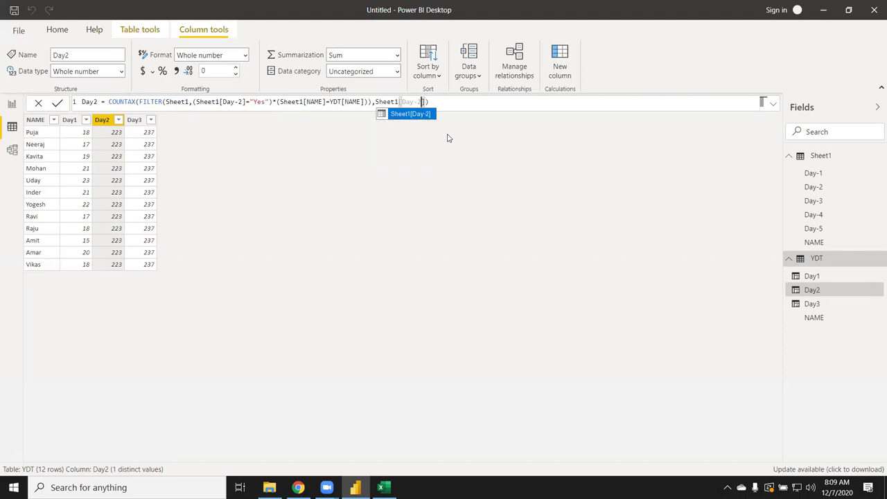
key(Tab)
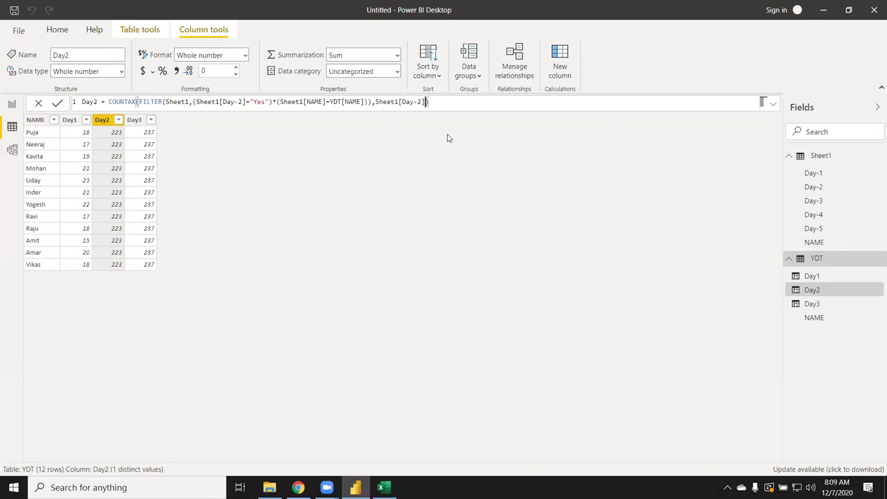
key(Return)
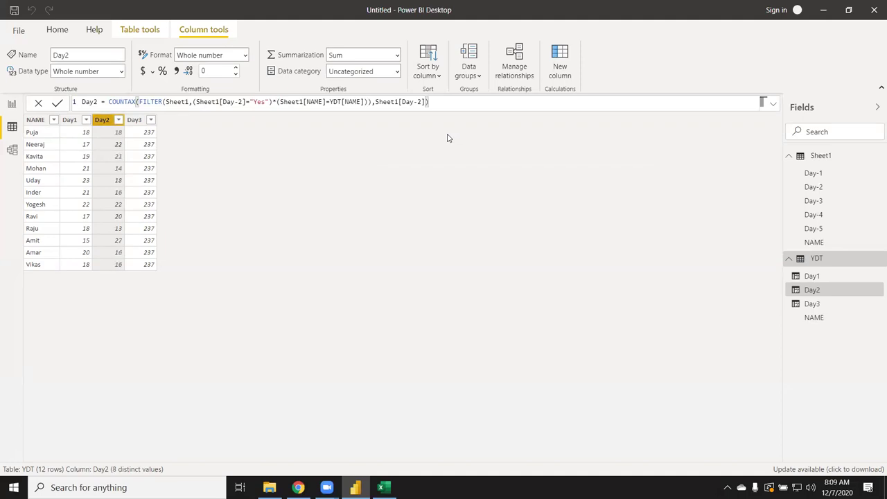
Step: Replace the Day3 formula with the per-person Day1 formula, renamed Day3
click(133, 120)
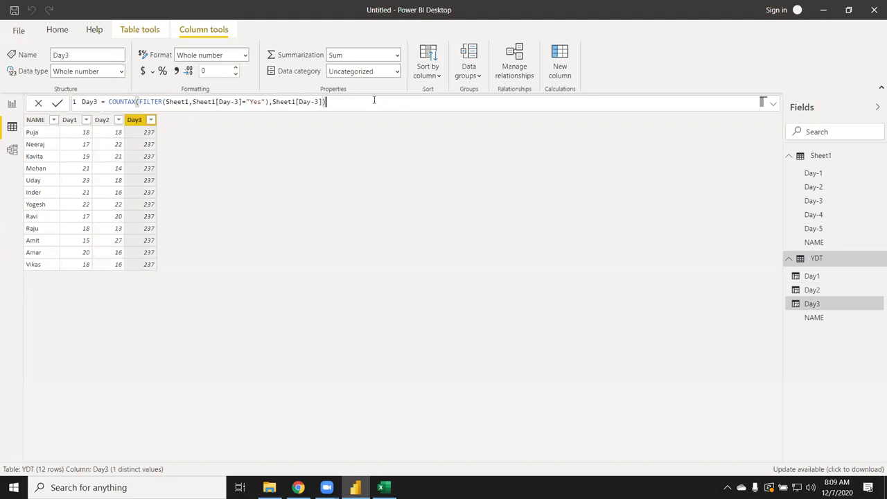
drag(374, 102, 76, 104)
key(ctrl+v)
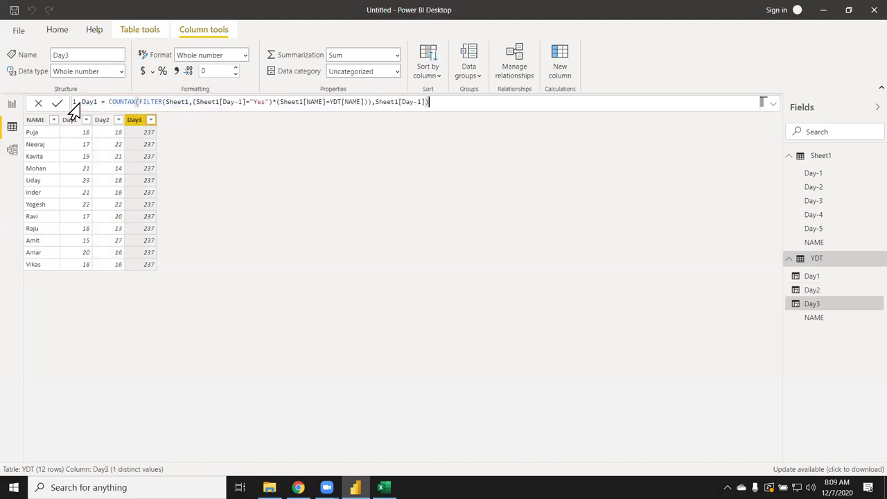
click(98, 102)
key(BackSpace)
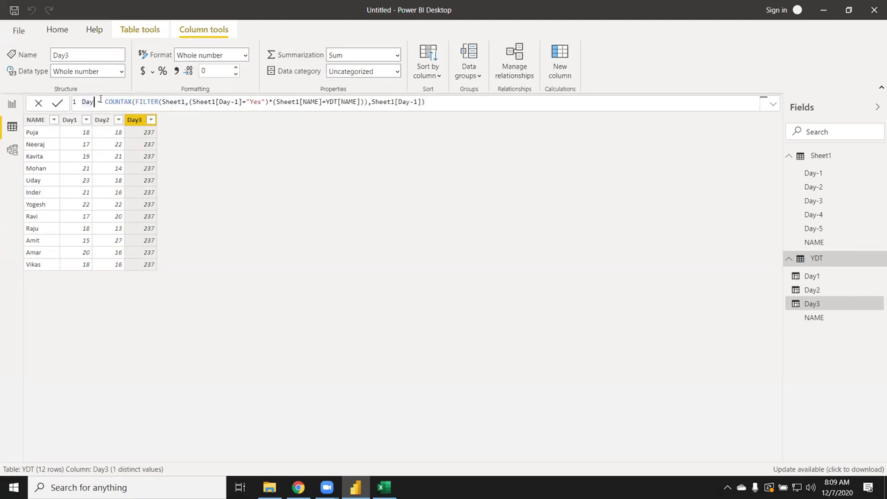
text(2)
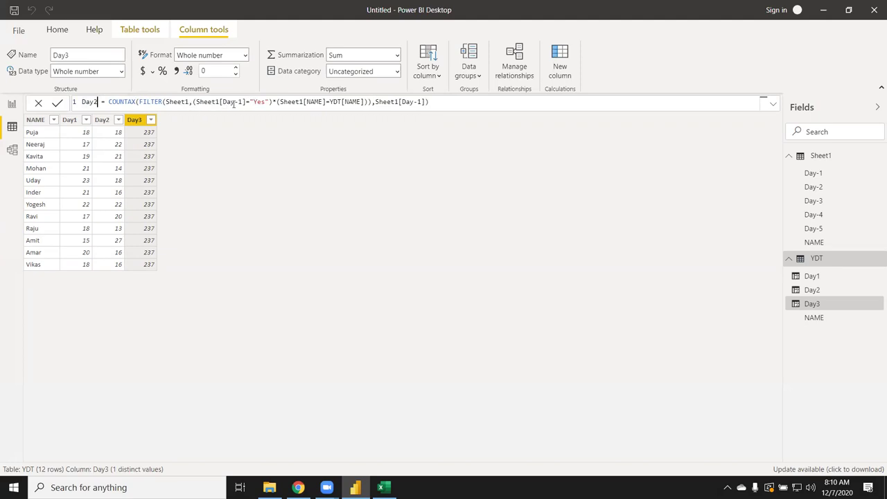
click(239, 102)
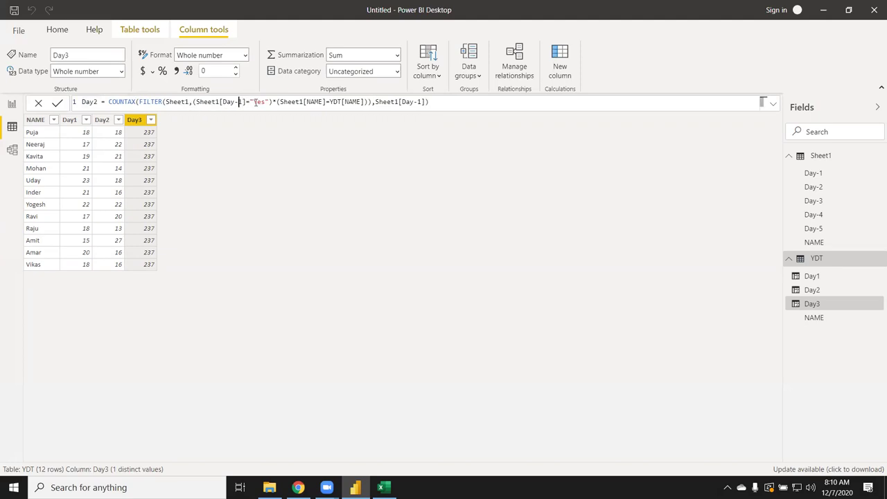
click(98, 102)
key(BackSpace)
text(3)
Step: Point the condition and counted column to Sheet1[Day-3] and commit, giving 15–24 per person
click(242, 102)
key(BackSpace)
text(3)
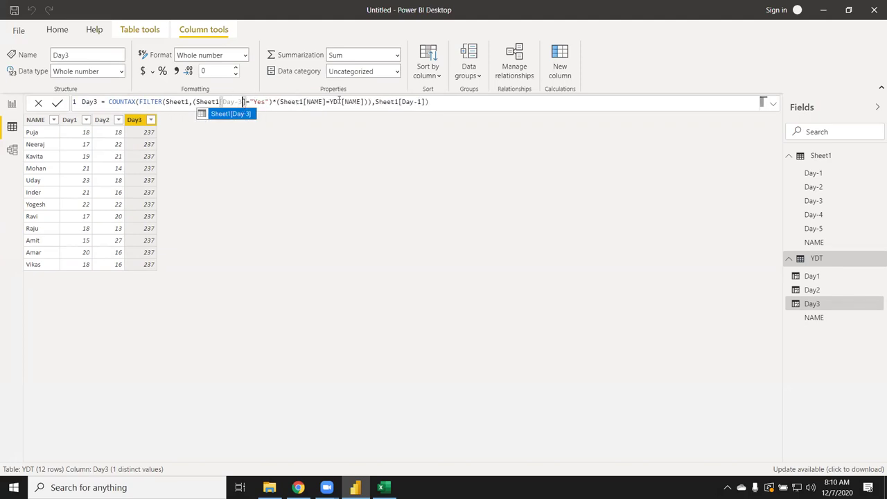
click(418, 102)
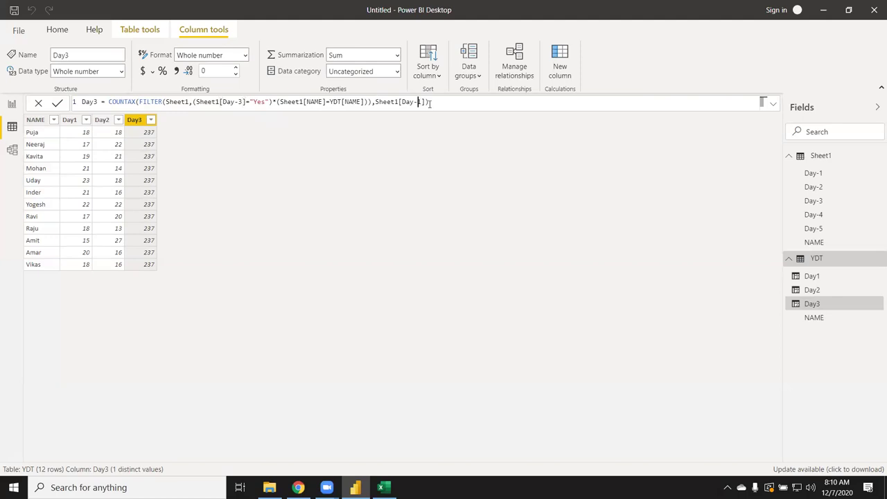
key(Delete)
text(3)
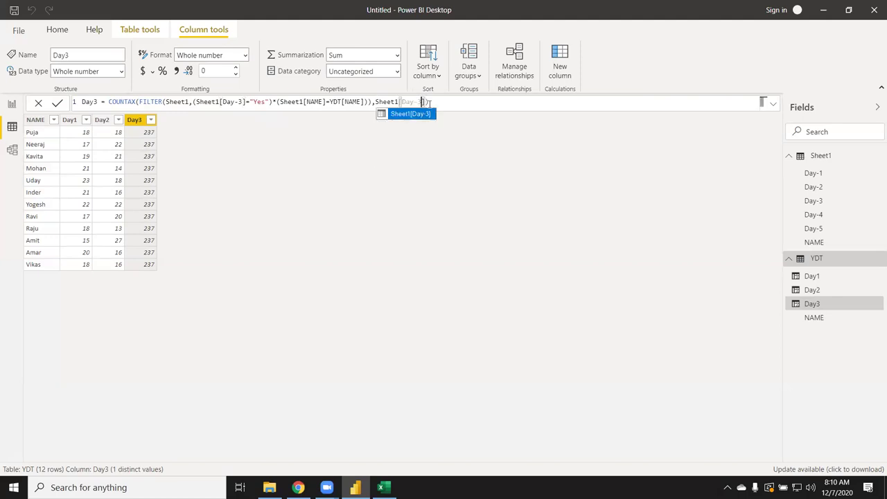
key(Tab)
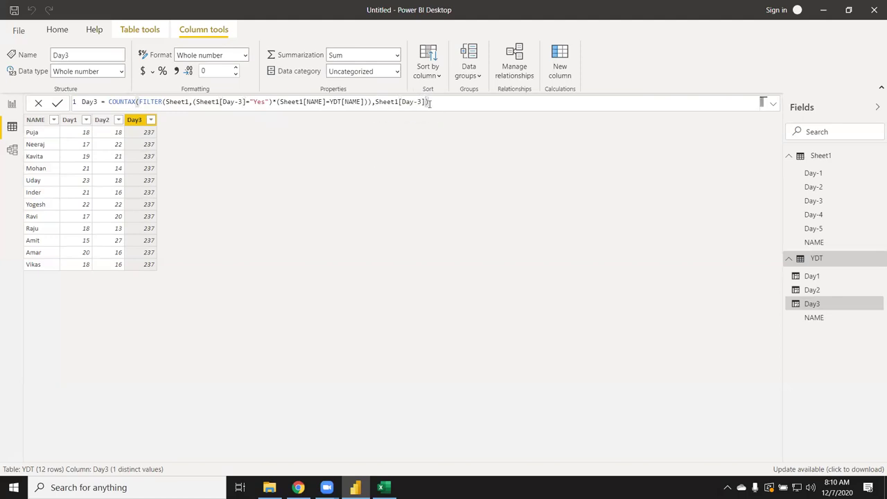
key(Return)
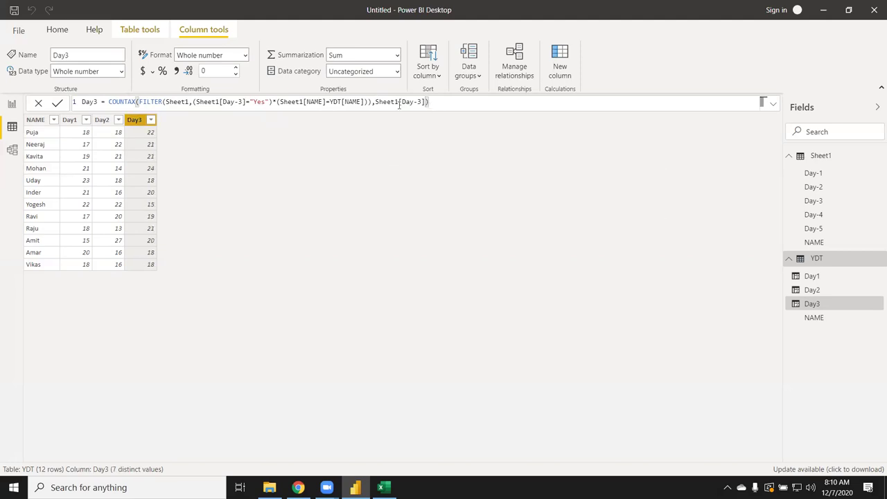
click(36, 133)
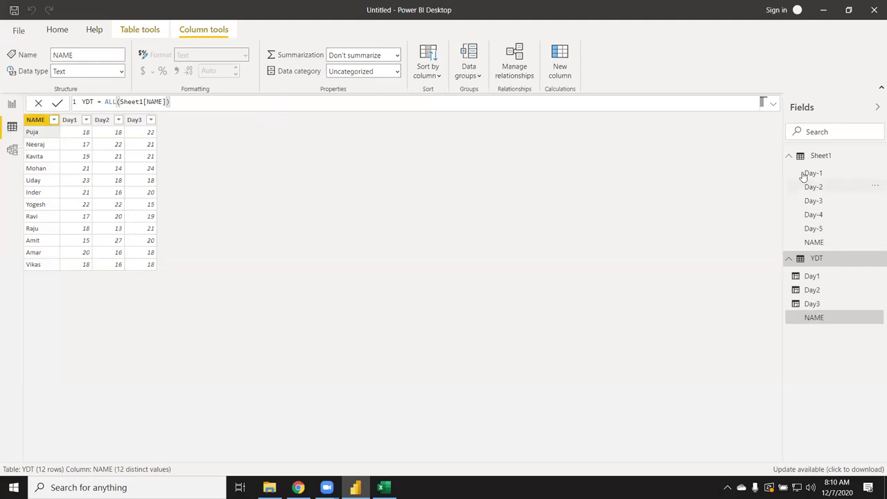
Step: In Sheet1, filter the NAME column to a single person
click(819, 156)
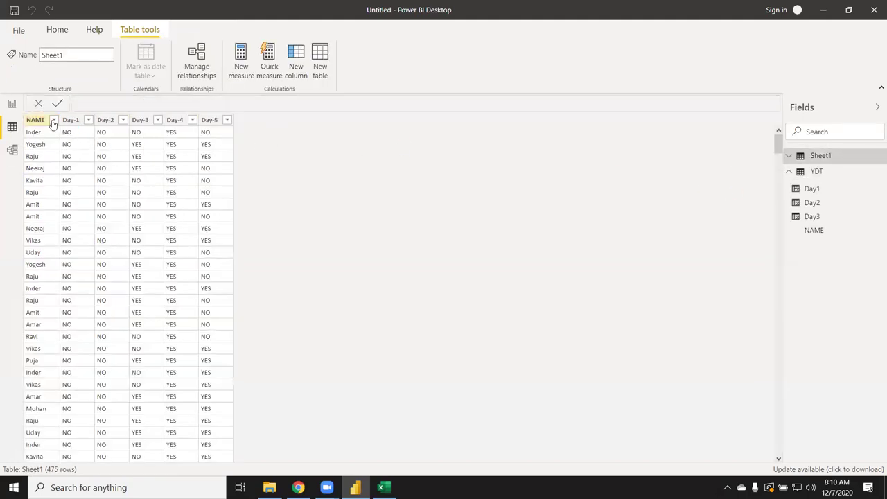
click(53, 120)
click(77, 239)
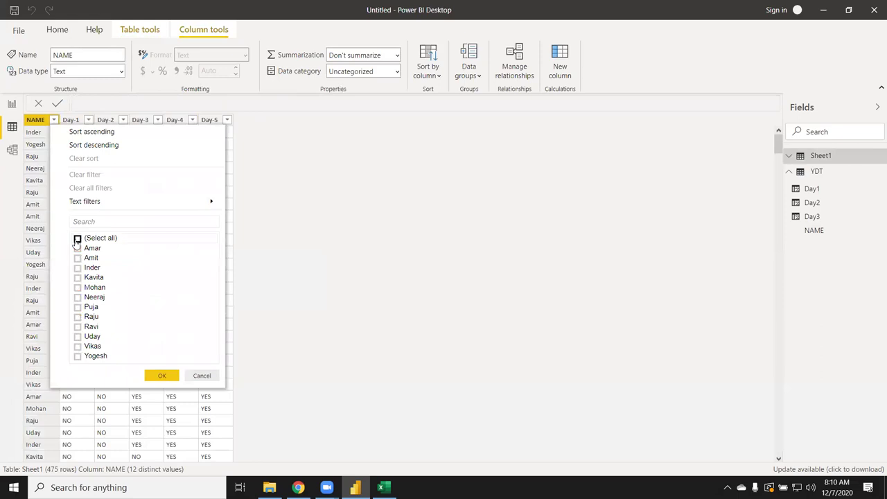
click(77, 307)
click(162, 376)
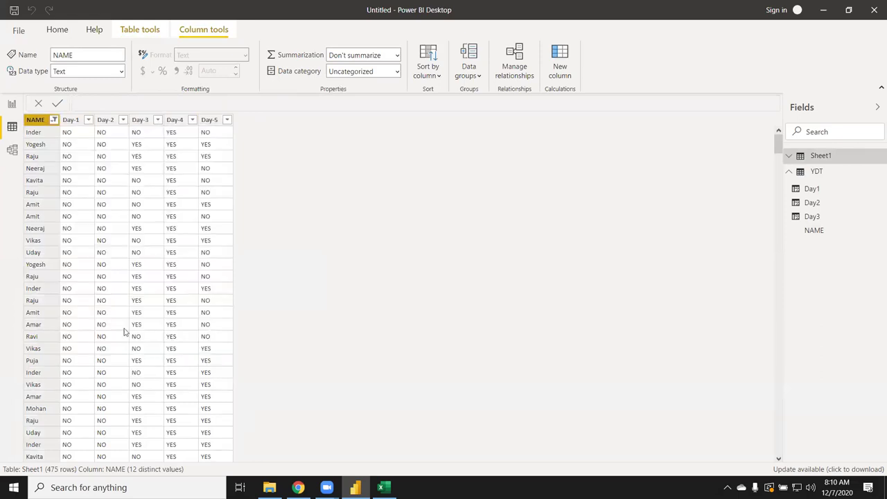
Step: Filter Day-1 to YES only, confirming 18 rows, then return to YDT
click(88, 119)
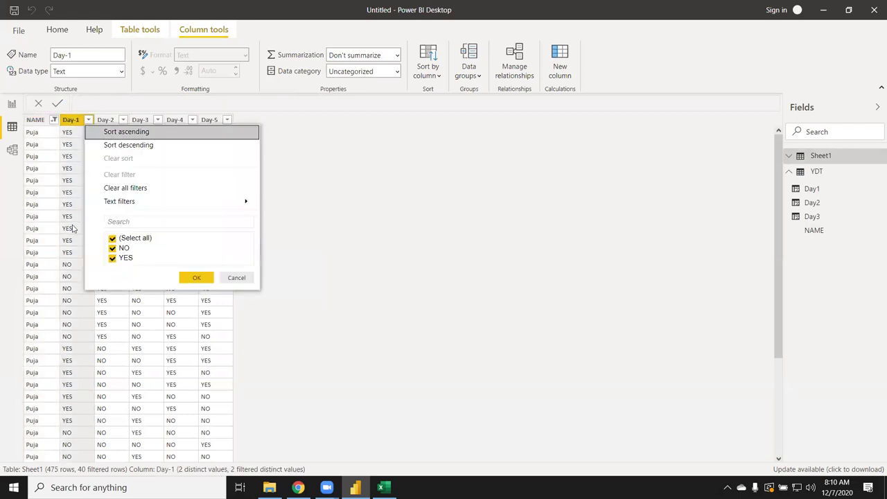
click(112, 248)
click(187, 280)
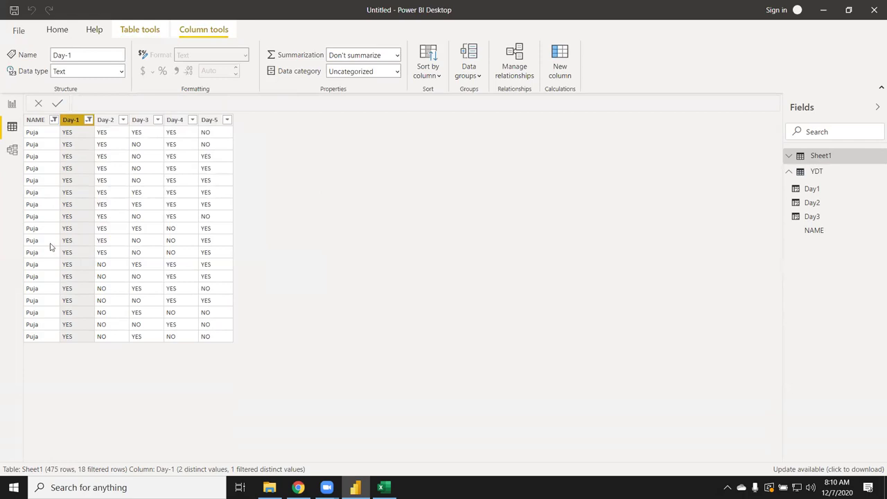
click(821, 173)
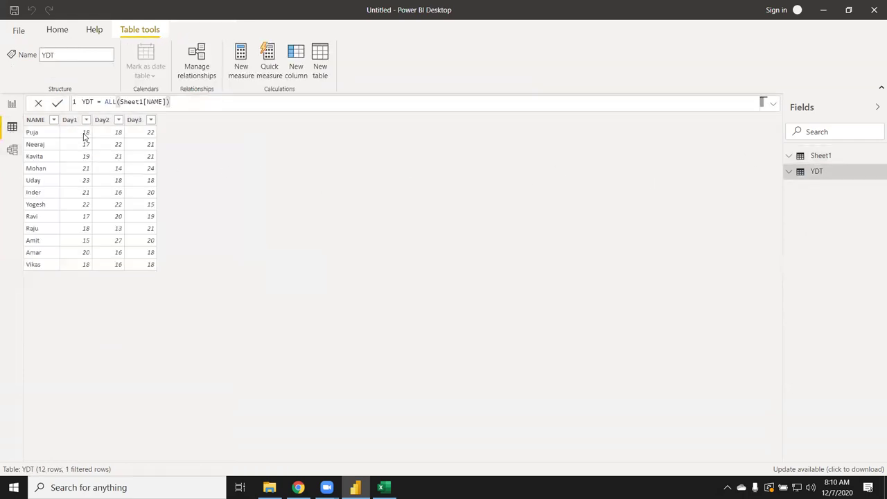
click(84, 137)
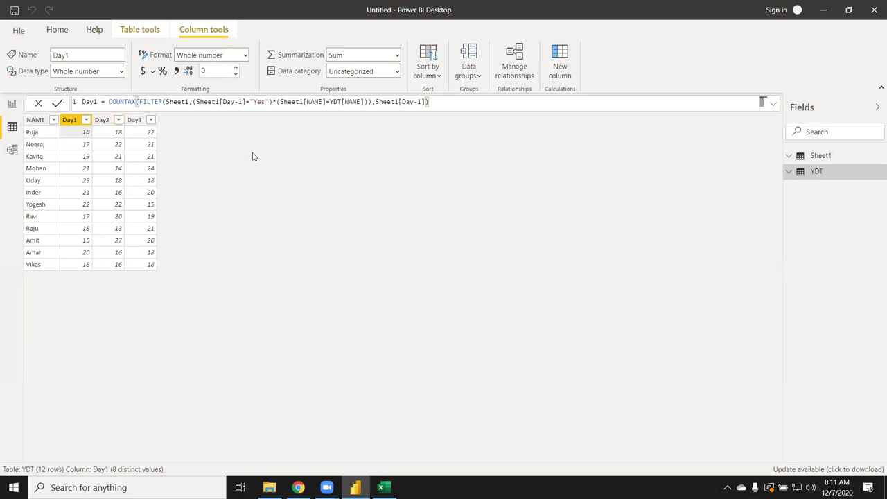
Step: Insert a column chart with YDT NAME on the axis and Day1 as values, then resize and position it
click(12, 104)
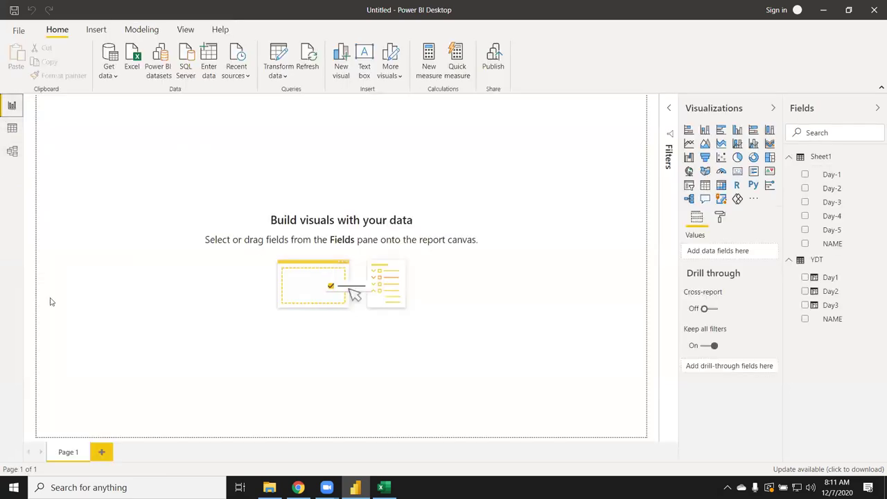
click(706, 132)
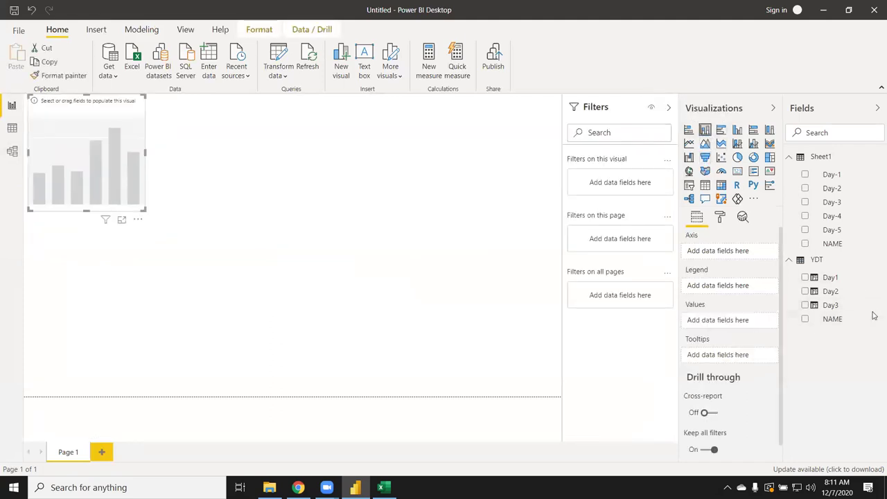
drag(836, 318, 88, 164)
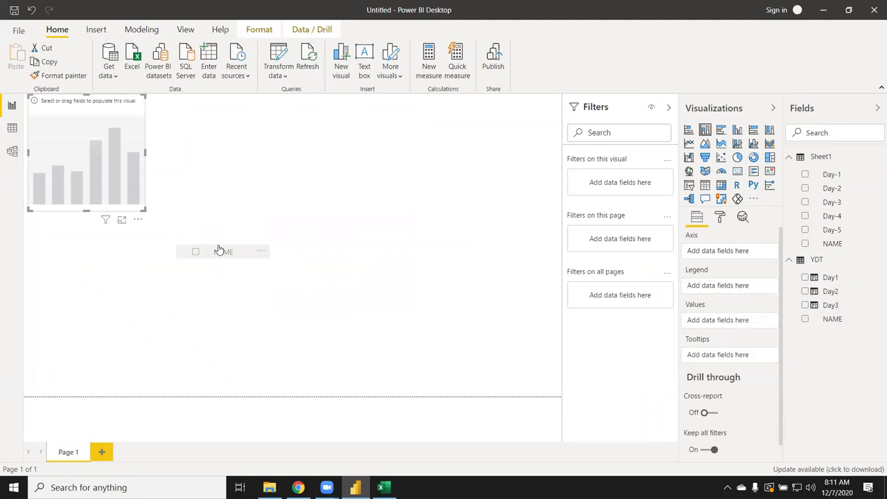
drag(832, 279, 104, 179)
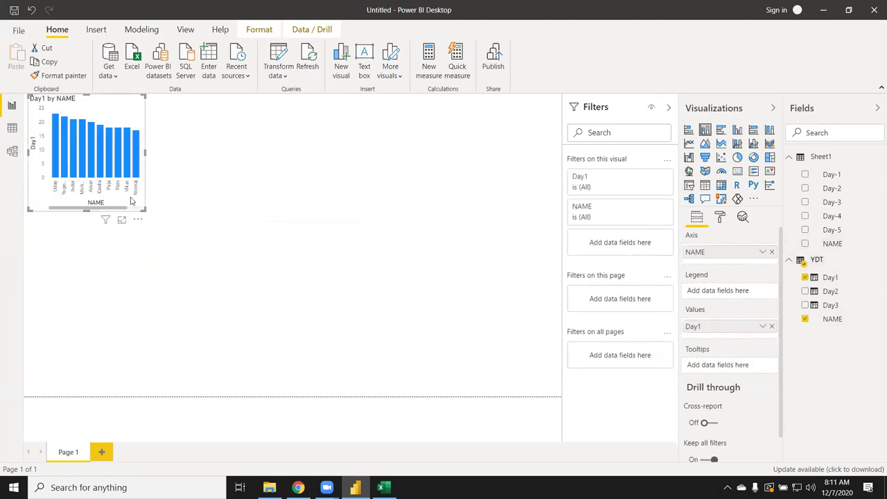
drag(145, 208, 205, 205)
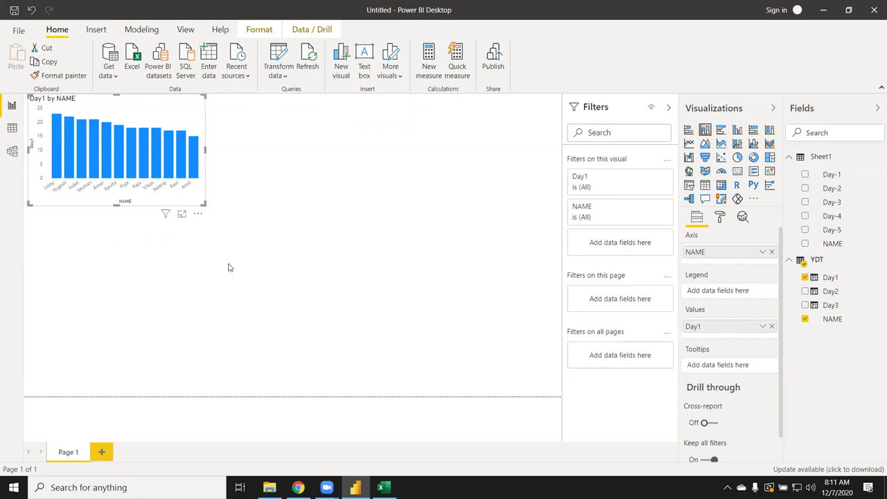
mouse_move(202, 205)
mouse_down()
mouse_move(186, 312)
mouse_move(181, 221)
mouse_up()
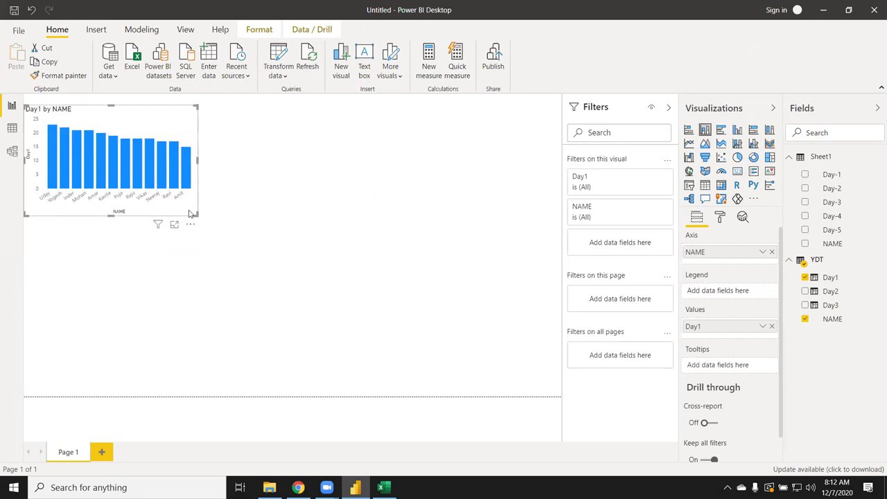
drag(189, 214, 194, 219)
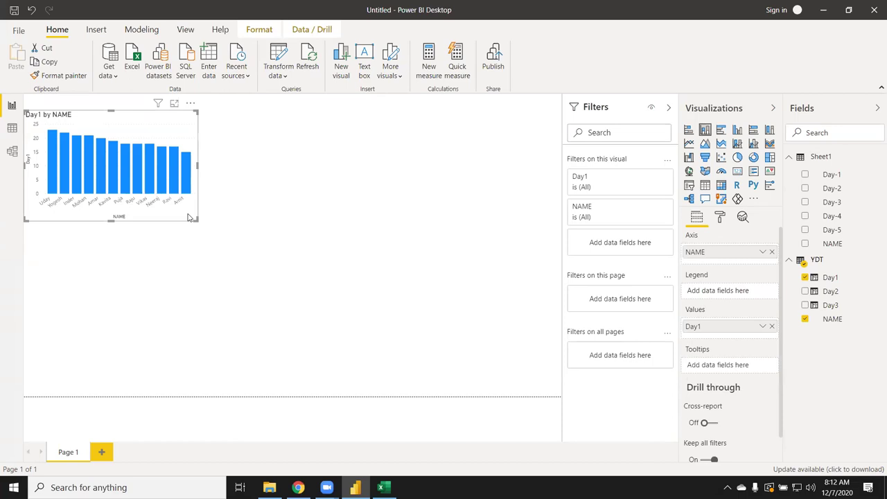
Step: Delete the chart and start a new YDT column named Total
key(Delete)
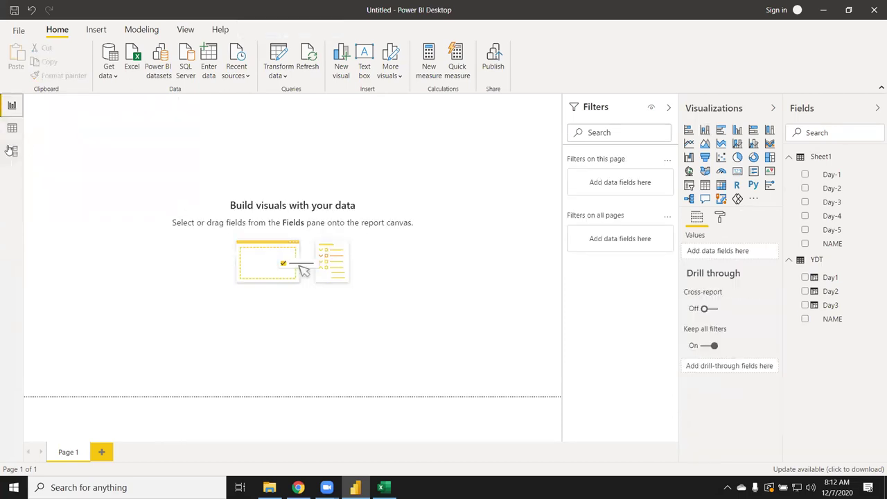
click(13, 131)
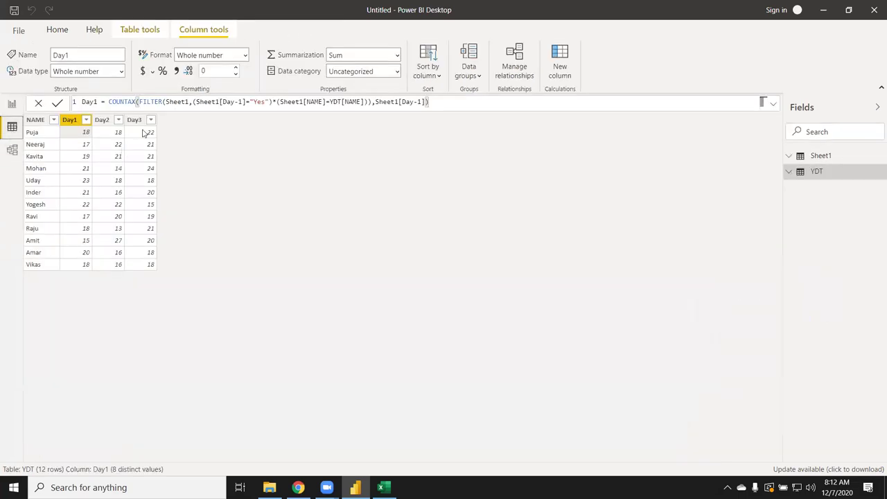
click(560, 69)
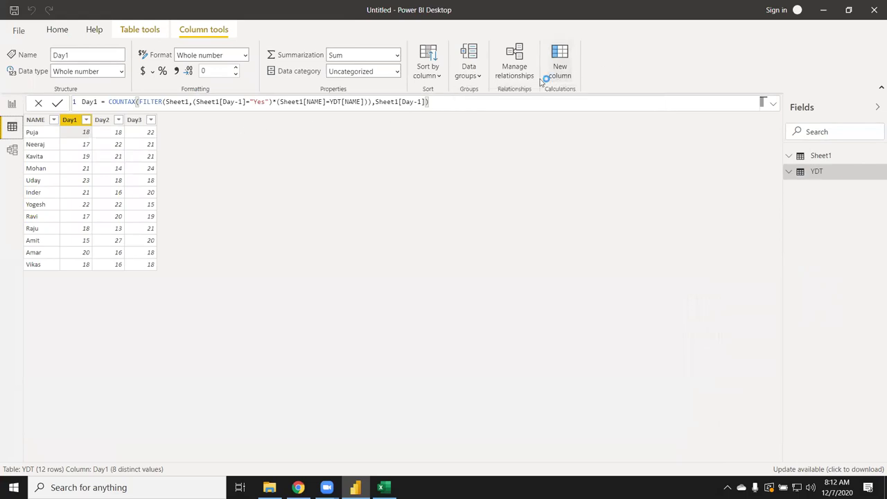
click(98, 102)
double_click(98, 103)
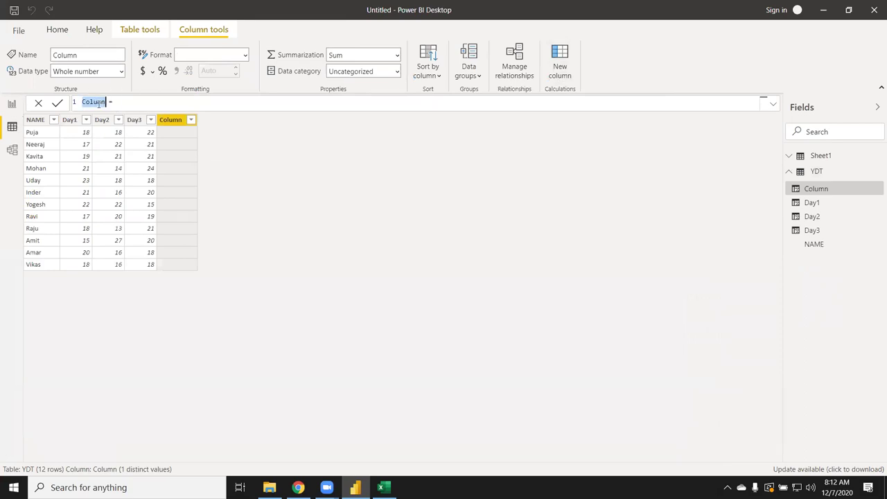
text(Total = )
text(da)
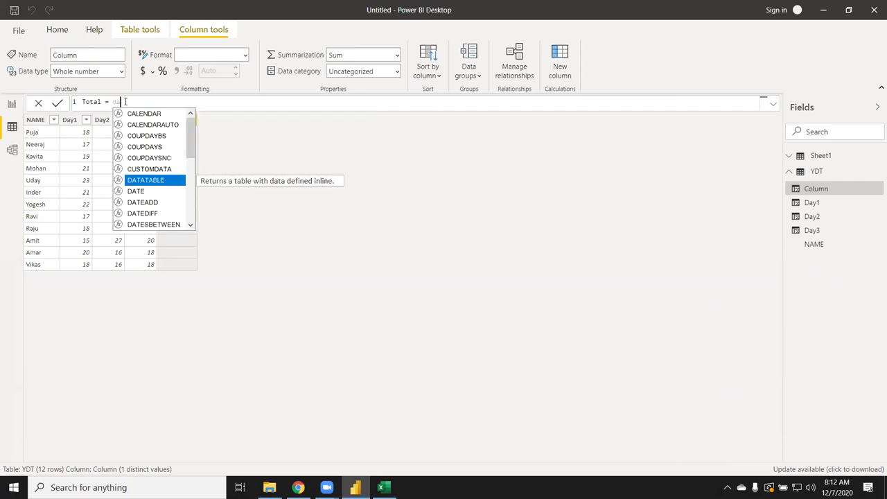
text(y)
Step: Define Total as YDT[Day1]+YDT[Day2]+YDT[Day3], giving totals from 52 to 62
key(Down)
key(Down)
key(Down)
key(Down)
key(Down)
key(Down)
key(Tab)
text(+d)
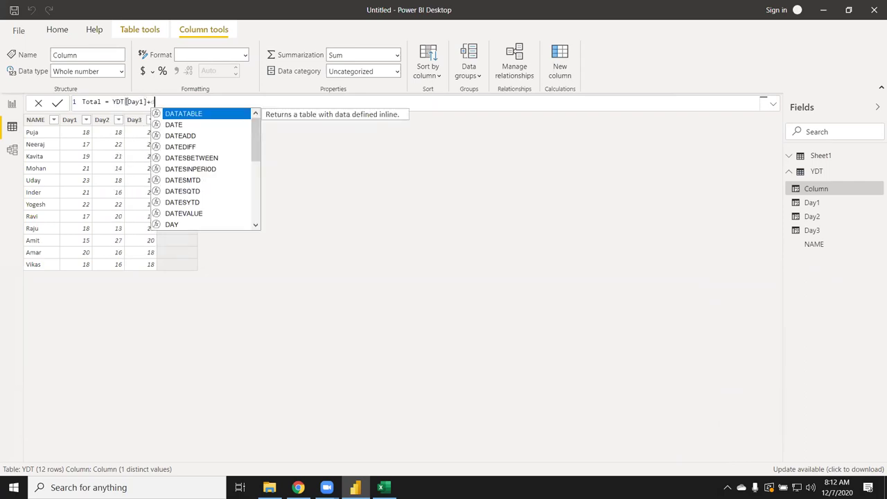
text(ay)
key(Down)
key(Down)
key(Down)
key(Down)
key(Down)
key(Down)
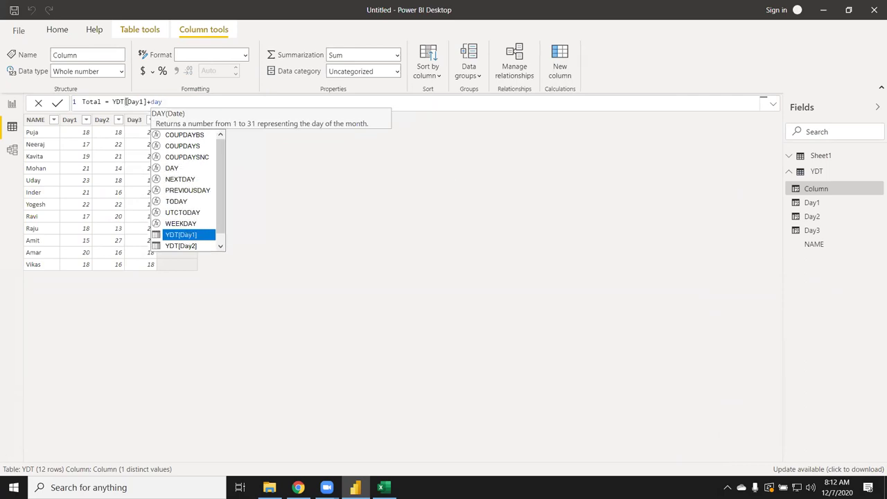
key(Down)
key(Tab)
text(+da)
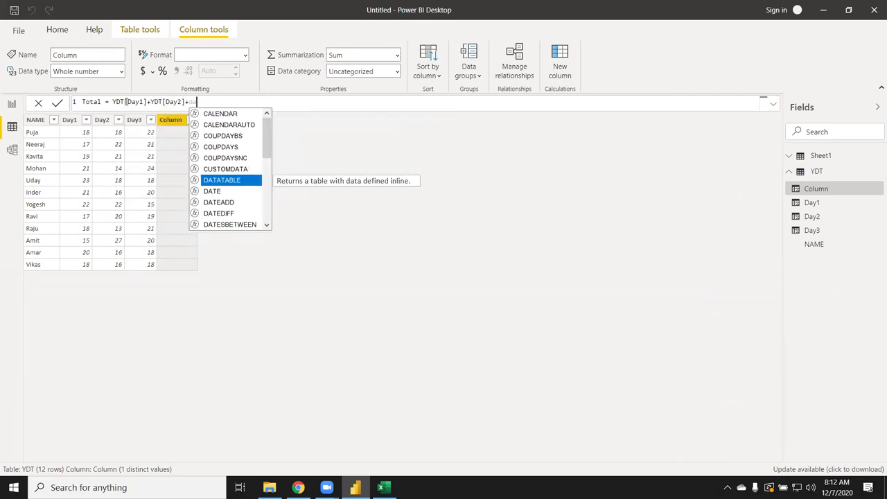
text(y)
key(Down)
key(Down)
key(Down)
key(Down)
key(Down)
key(Down)
key(Down)
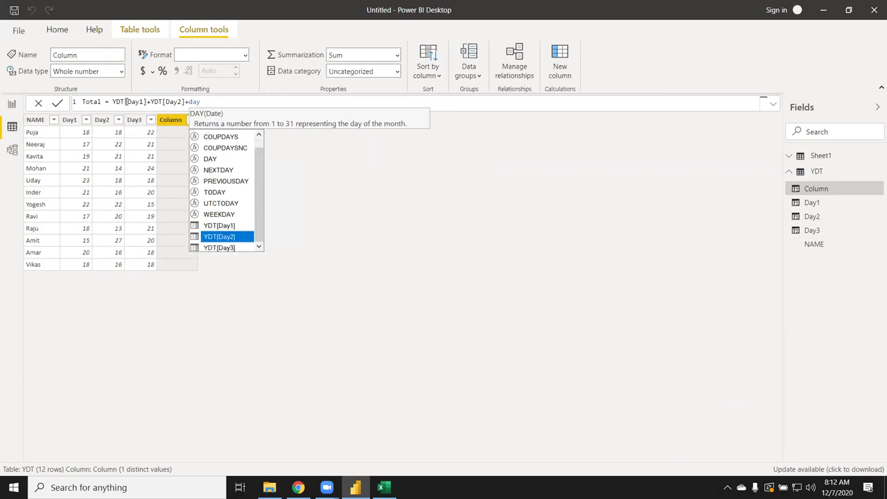
key(Tab)
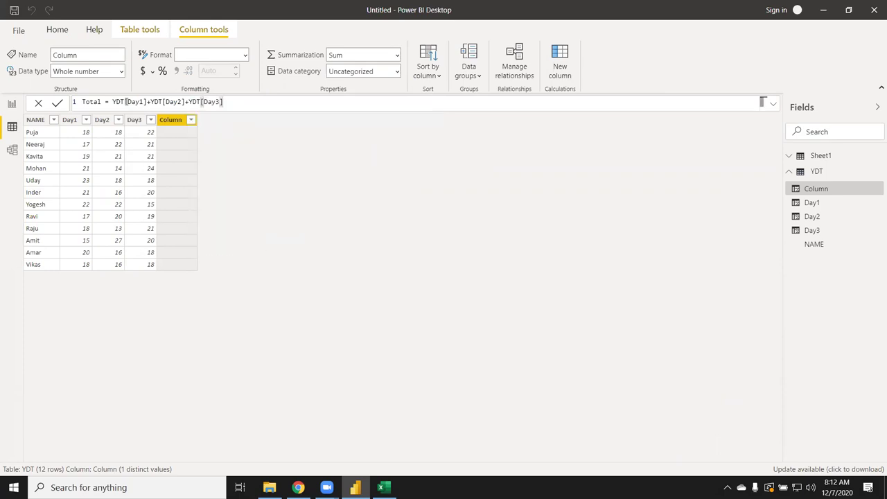
key(Return)
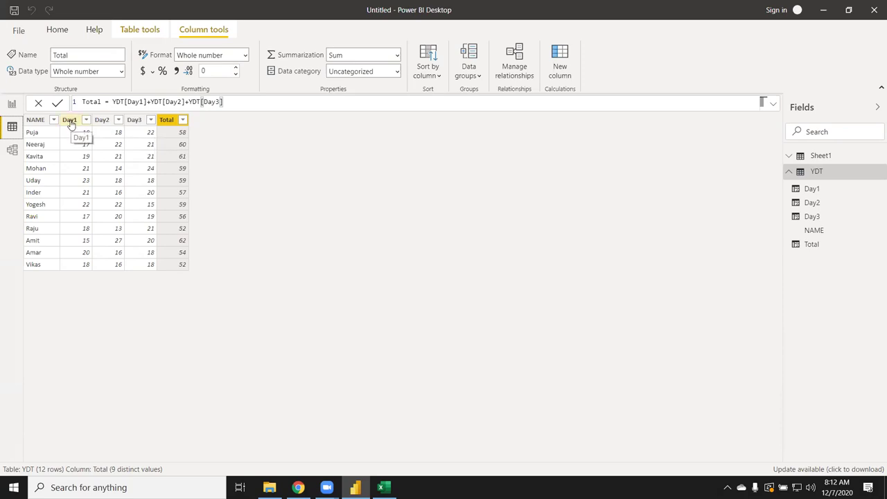
Step: Widen Sheet1's Day-1 filter to include NO alongside YES, showing the person's 40 rows
click(11, 104)
click(12, 129)
click(828, 158)
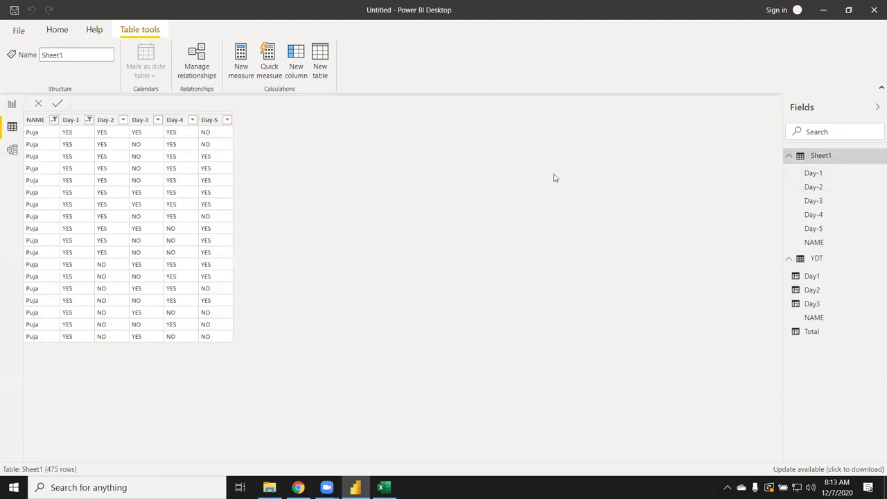
click(52, 119)
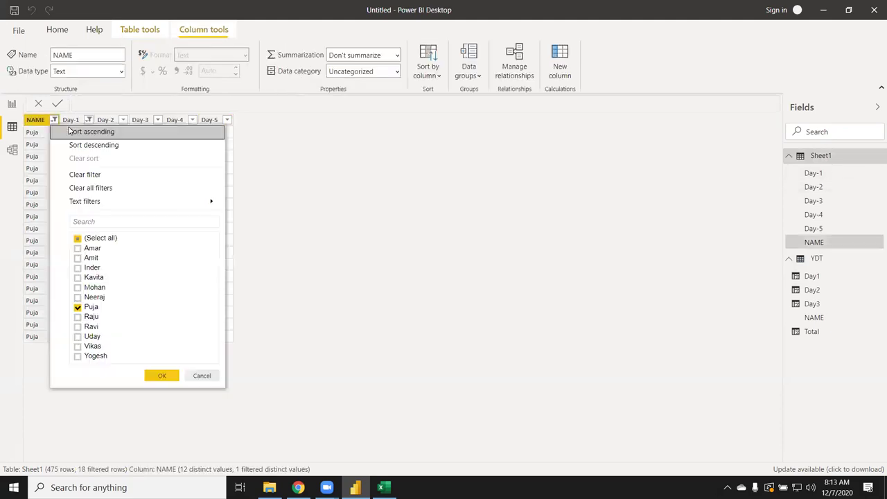
click(83, 121)
click(86, 120)
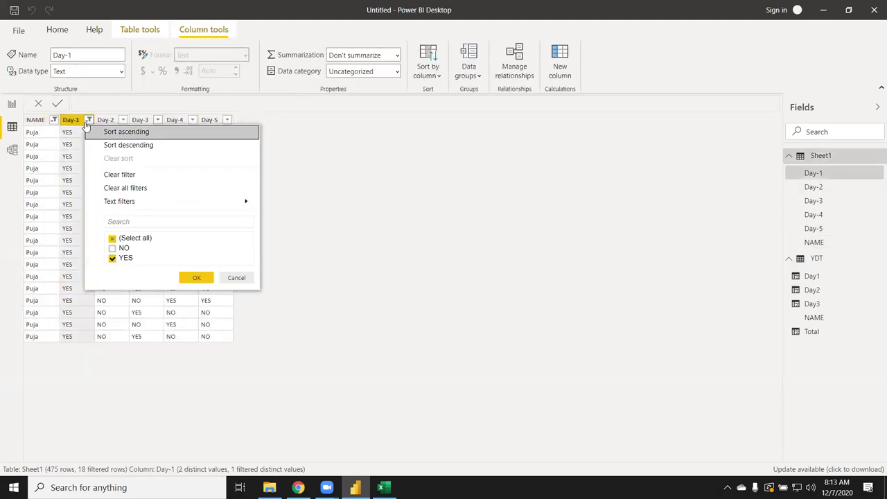
click(111, 248)
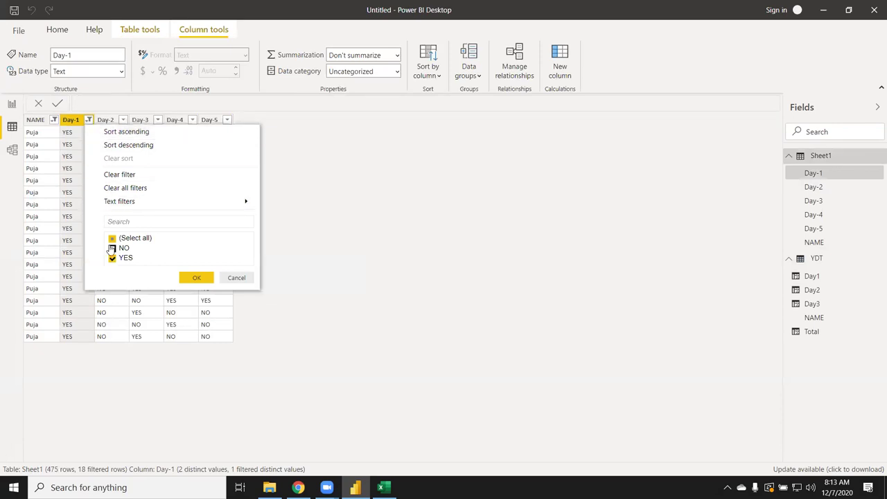
click(197, 278)
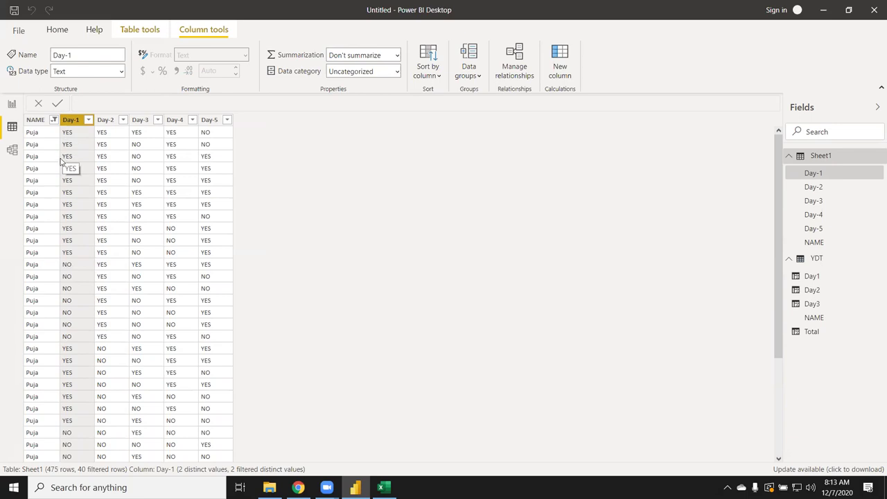
scroll(67, 280, down, 4)
scroll(67, 280, up, 4)
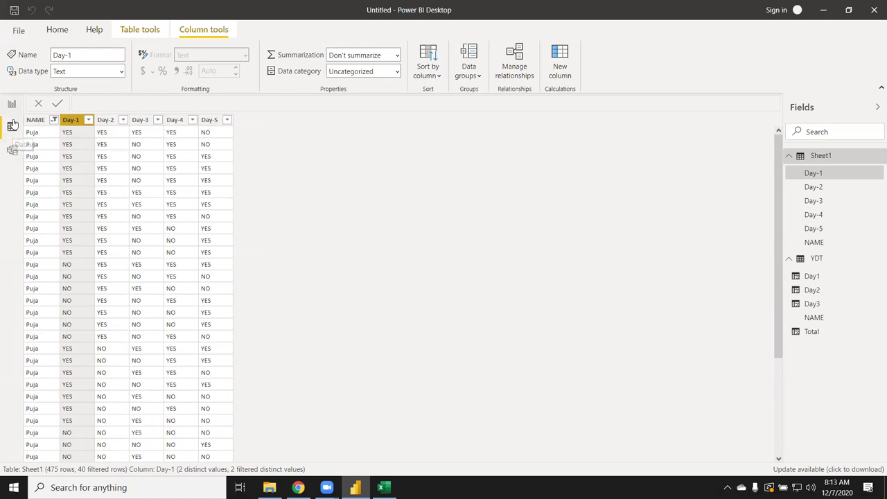
Step: On YDT, review the Day1 and Total formulas, then start another calculated column
click(827, 261)
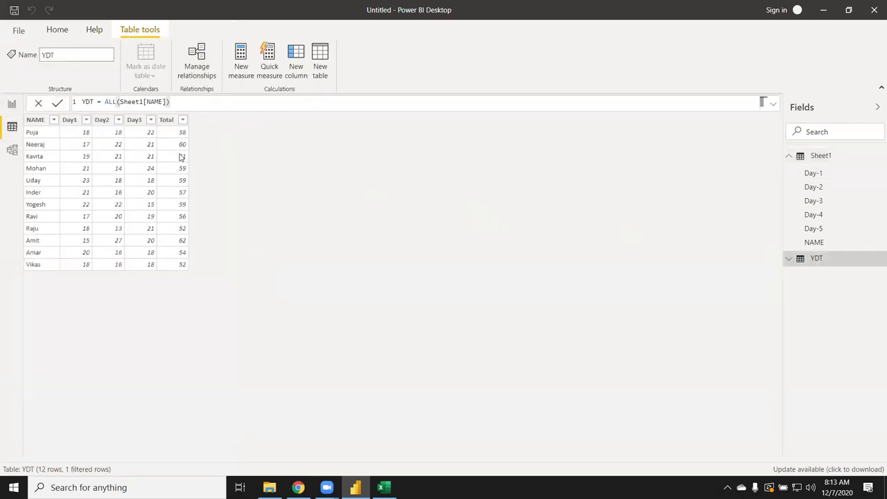
click(82, 145)
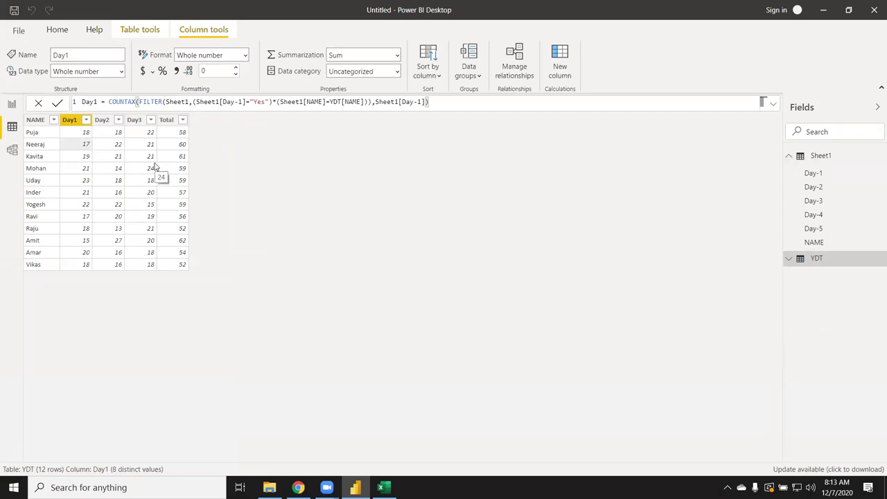
click(174, 138)
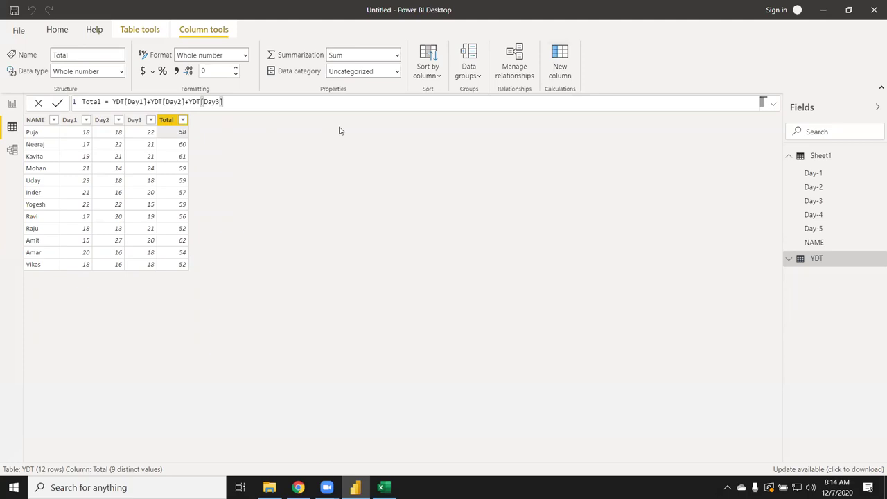
click(562, 76)
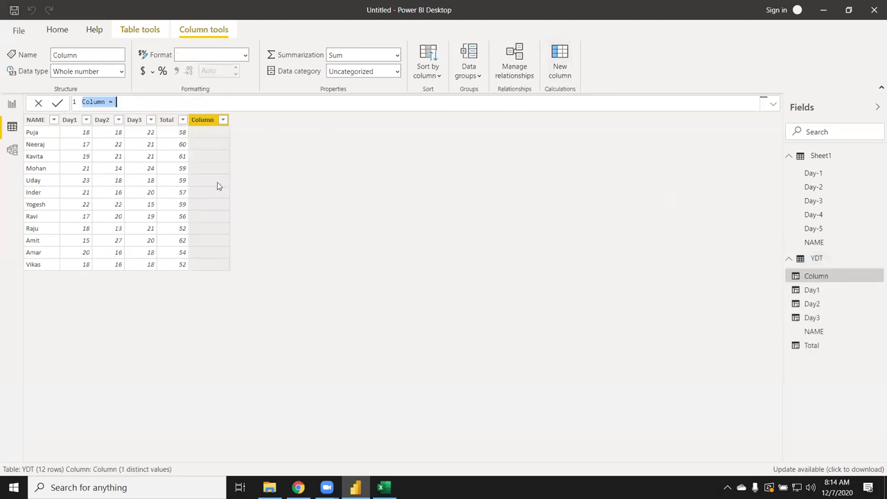
Step: Rename the new column's placeholder name to TOTALD
click(119, 99)
triple_click(119, 99)
double_click(95, 102)
text(TOTALD)
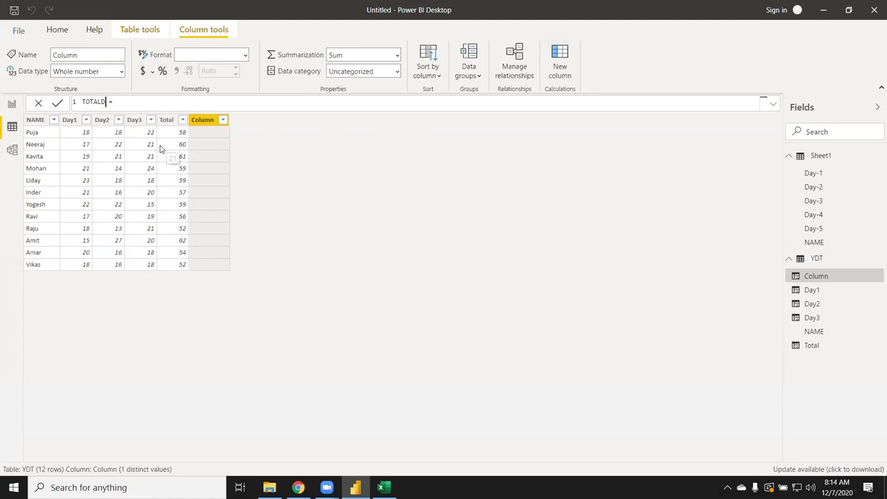
Step: Start the TOTALD formula with COUNTAX, after discarding SUM, IF and COUNTA attempts
click(127, 102)
text(su)
text(m)
key(Tab)
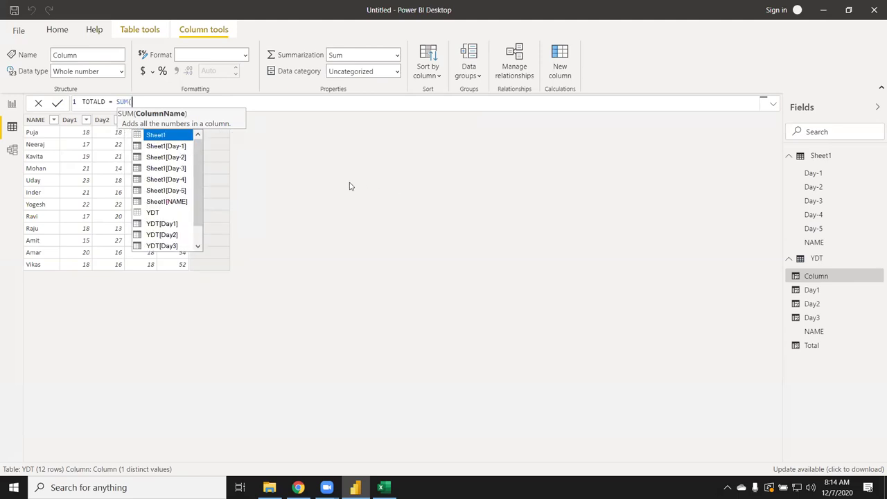
text(if)
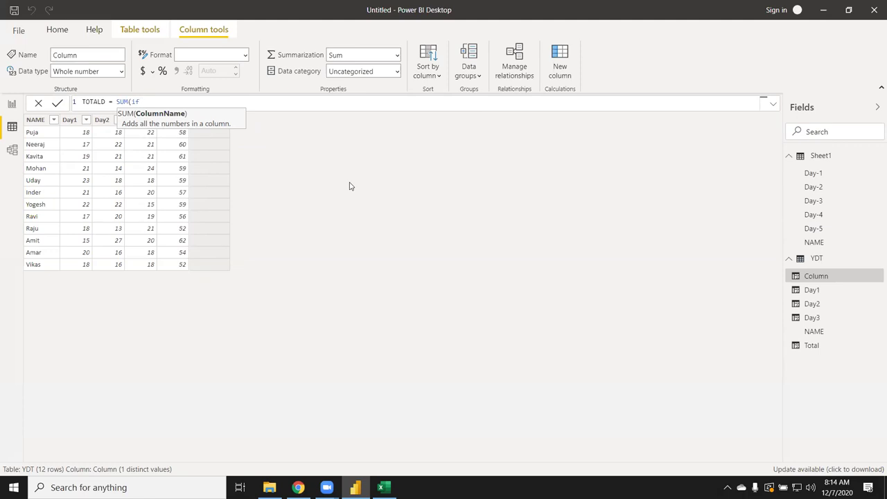
text(()
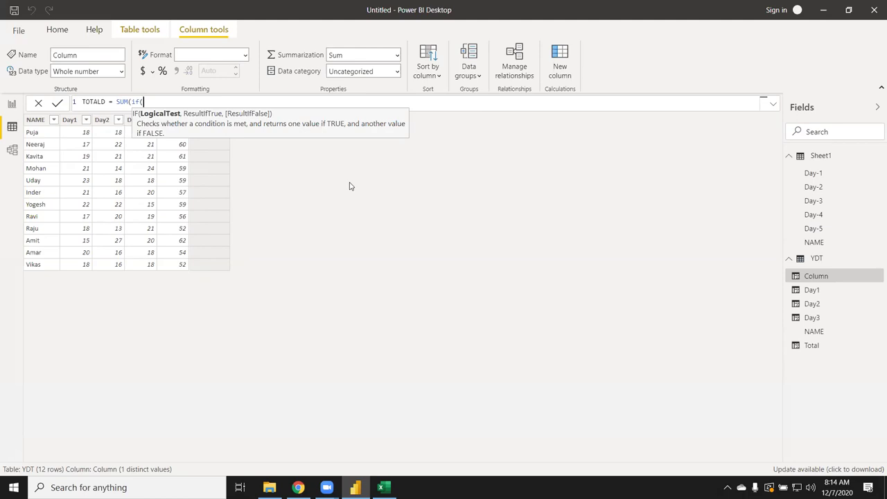
key(BackSpace)
key(BackSpace)
key(BackSpace)
key(BackSpace)
key(BackSpace)
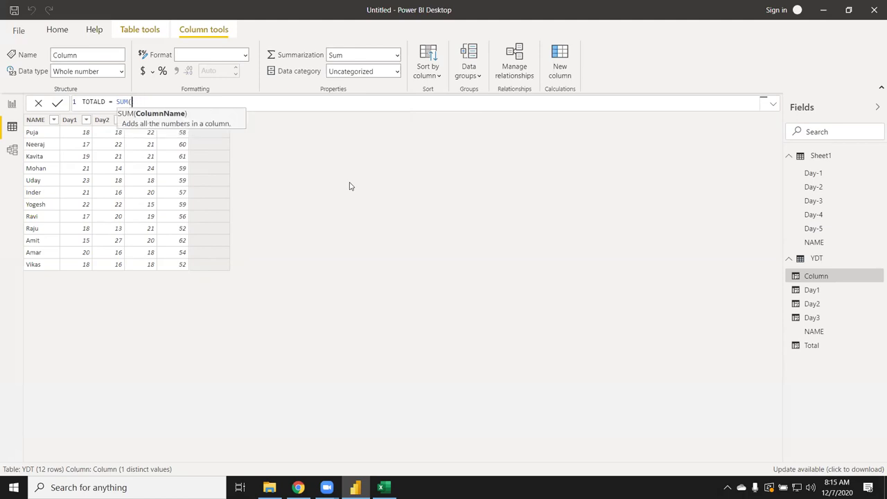
key(BackSpace)
key(BackSpace)
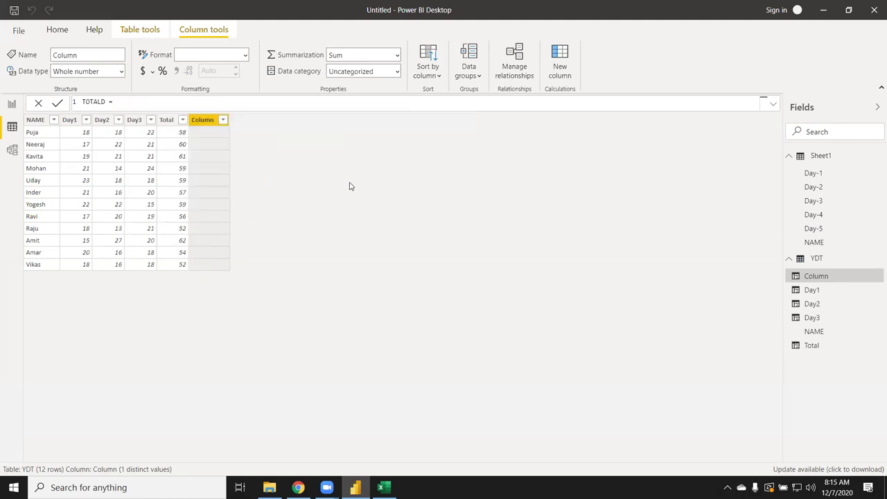
text(cou)
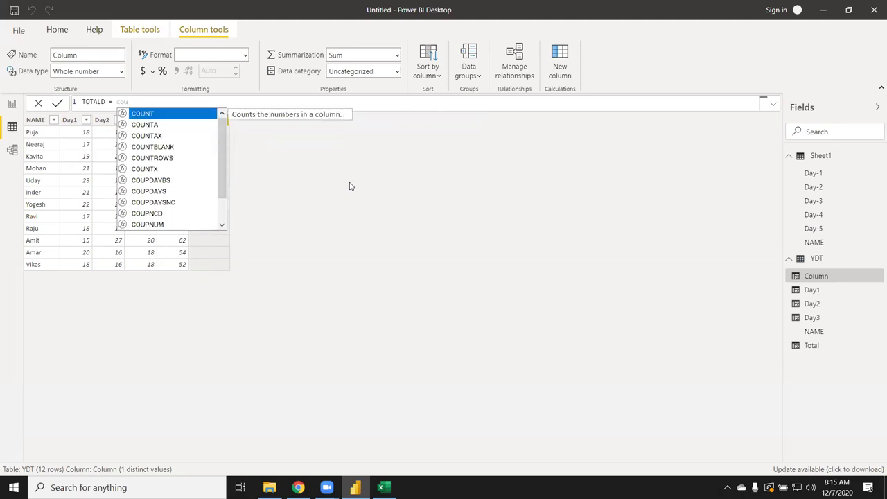
key(Down)
key(Tab)
text(()
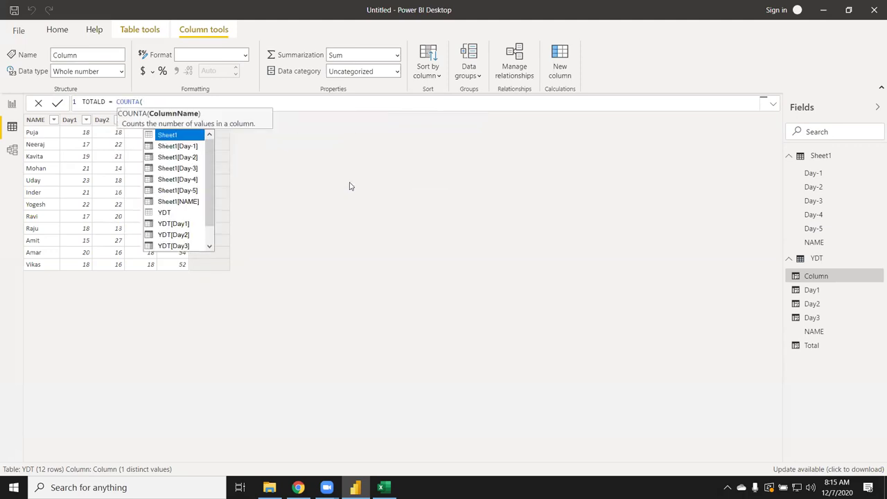
key(Down)
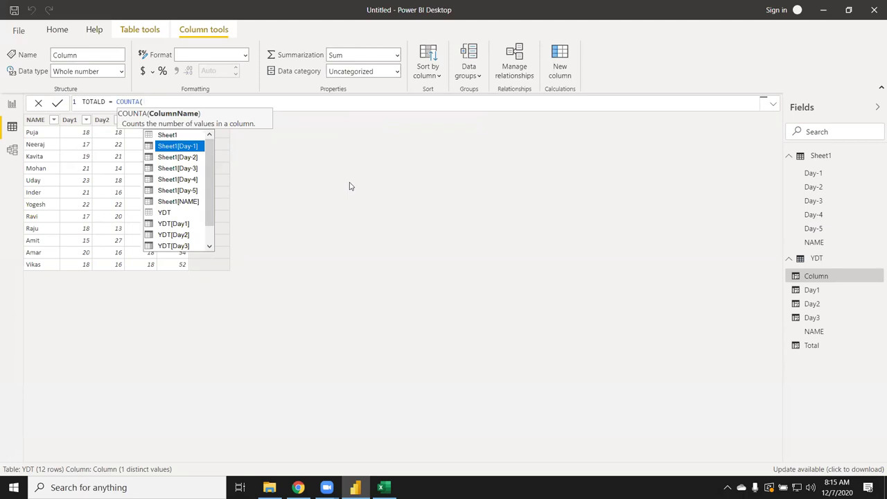
key(BackSpace)
key(BackSpace)
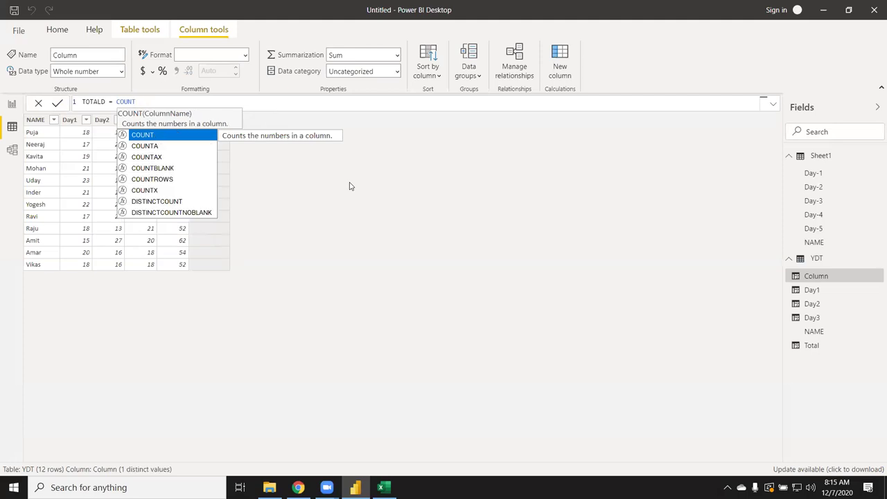
key(Down)
key(Down)
key(Tab)
Step: Add FILTER(Sheet1,Sheet1[NAME]=YDT[NAME]) as the COUNTAX table argument
text(()
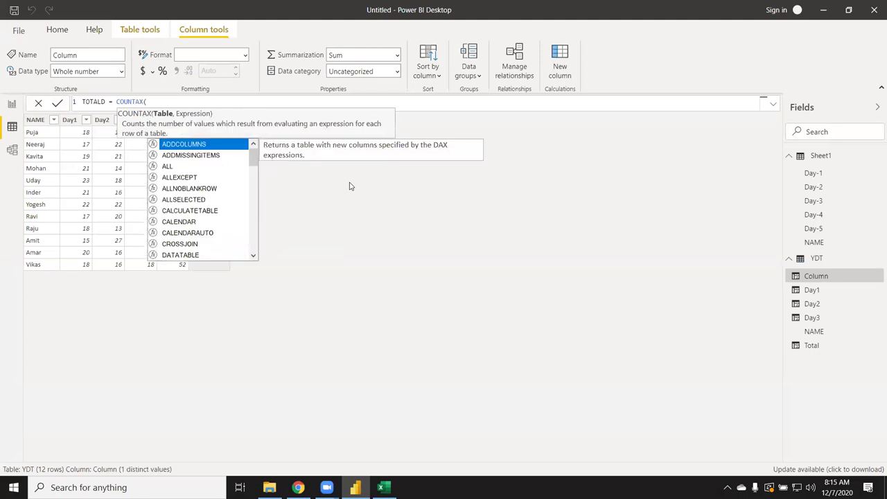
text(fil)
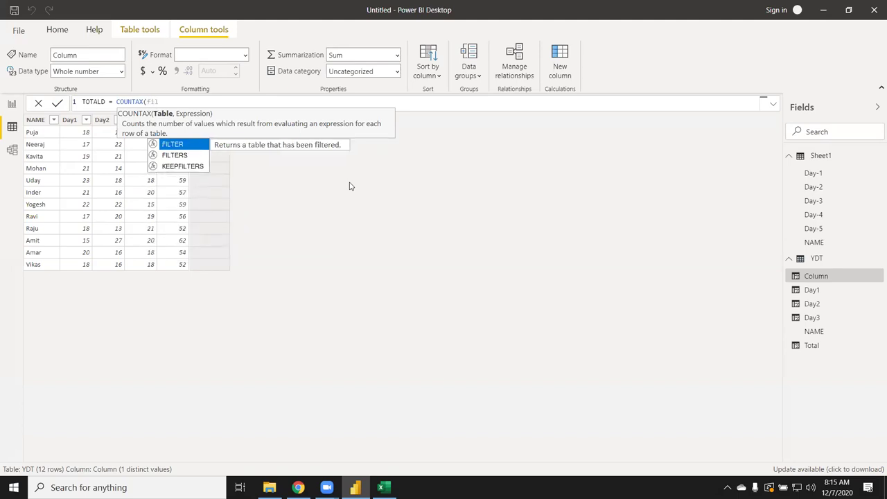
key(Tab)
text(()
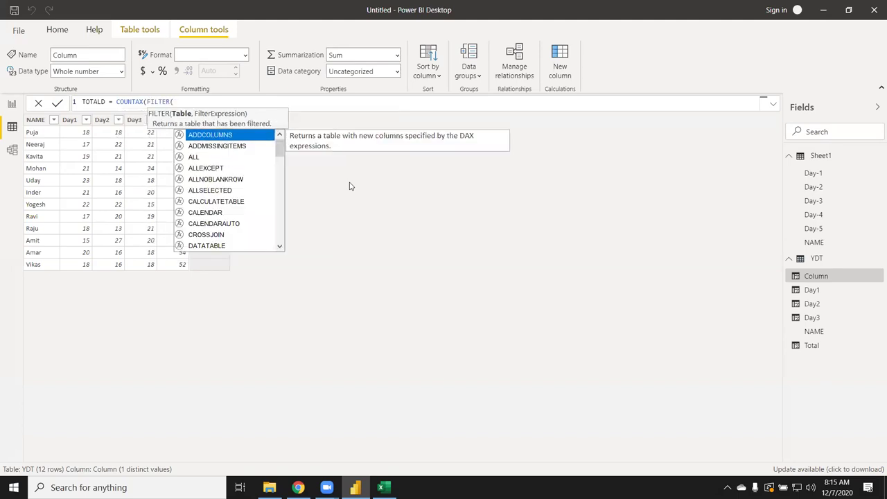
text(s)
key(Down)
key(Down)
key(Tab)
text(,)
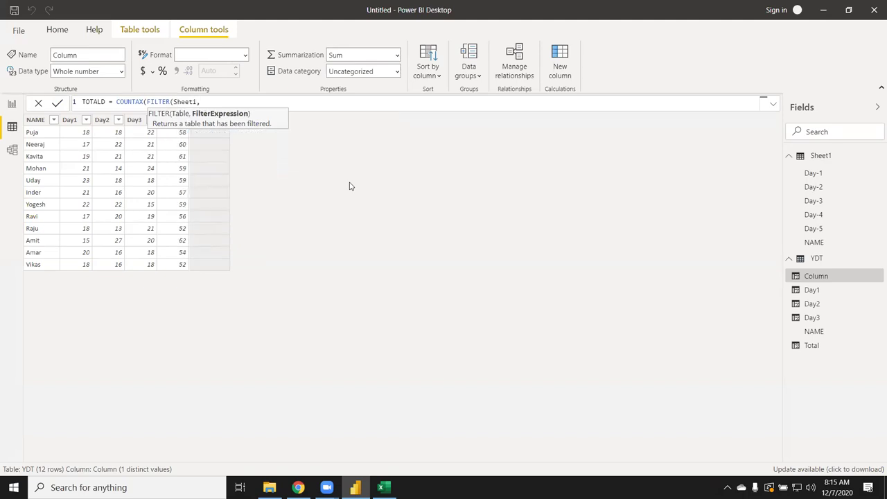
text(na)
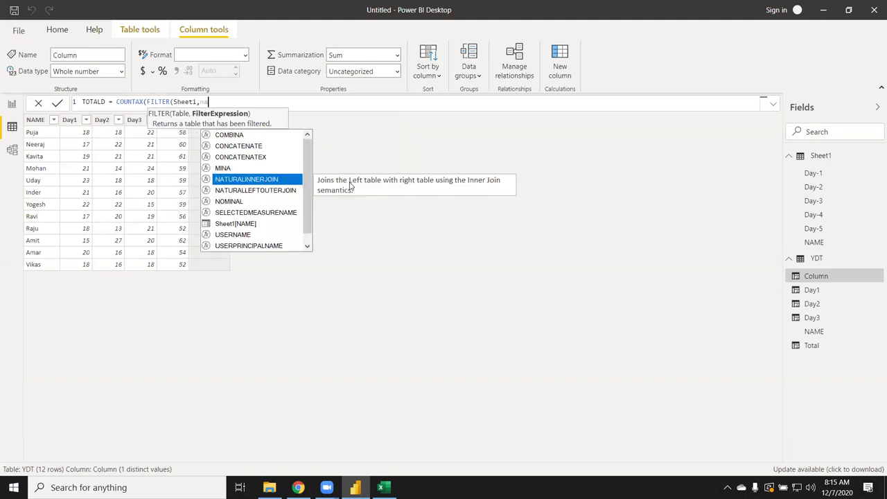
key(Down)
key(Down)
key(Down)
key(Tab)
text(=y)
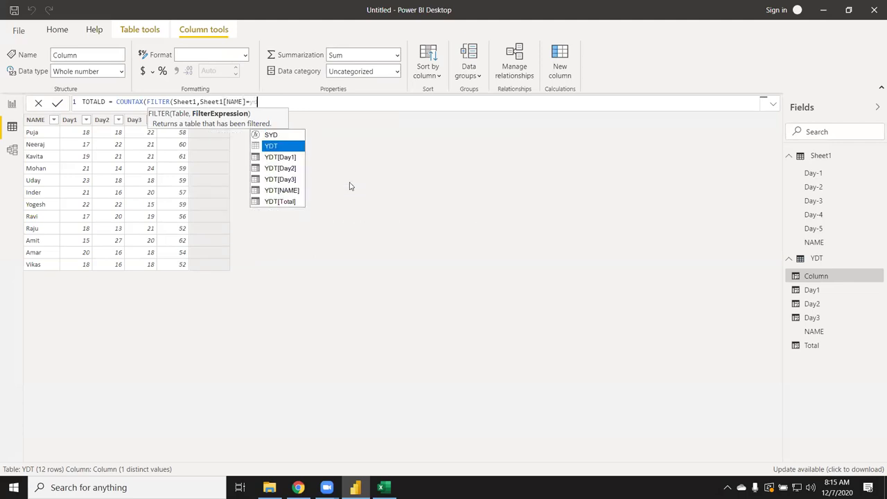
key(Down)
key(Down)
key(Down)
key(Down)
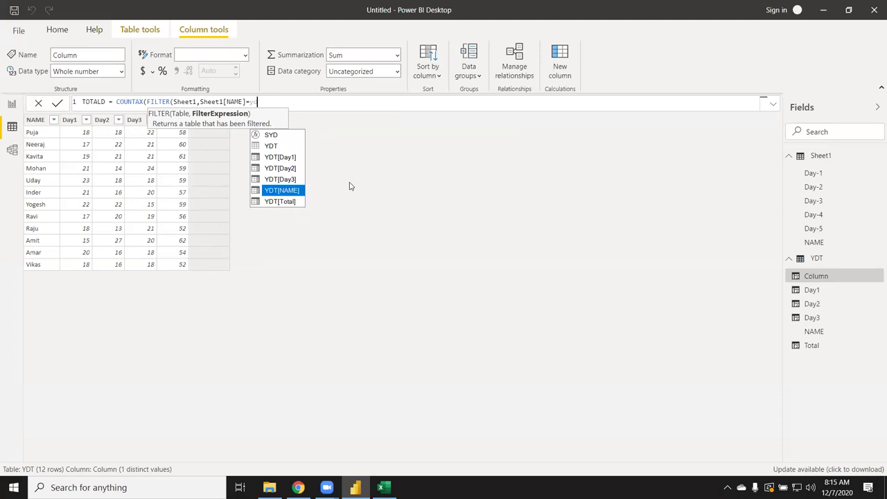
key(Tab)
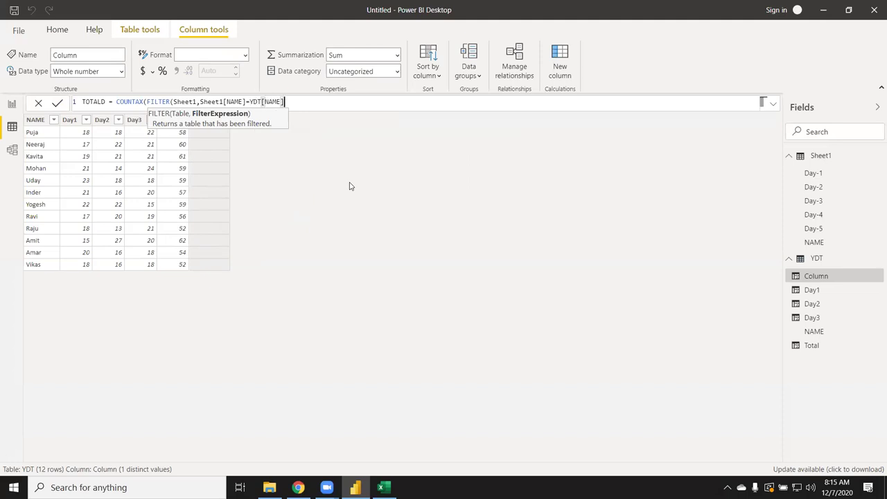
text())
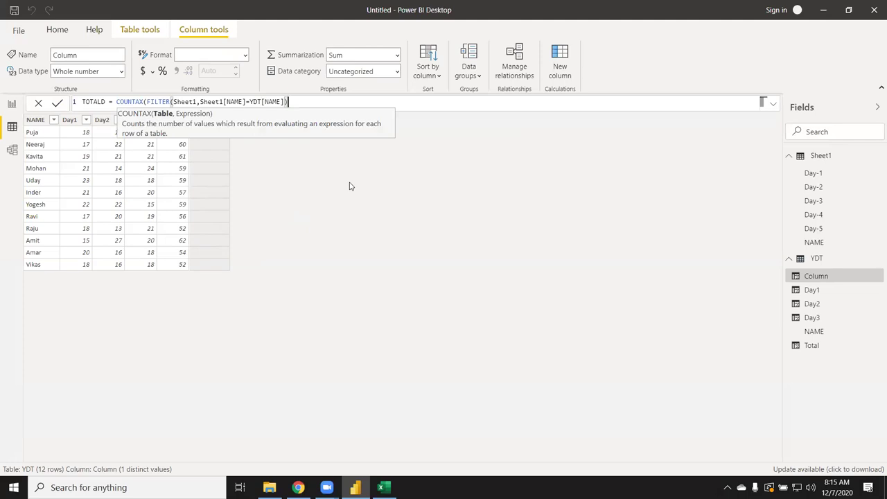
Step: Finish the formula with Sheet1[Day-1] as the counted column and a closing parenthesis
text(,)
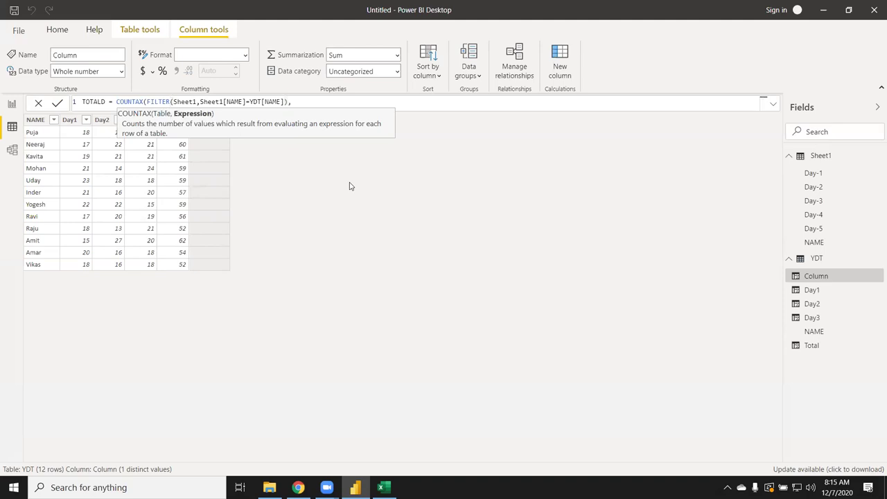
text(y)
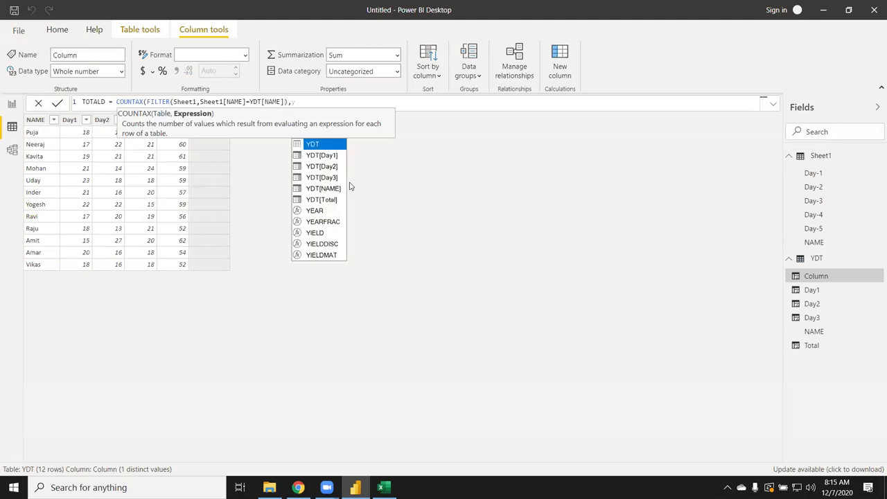
key(BackSpace)
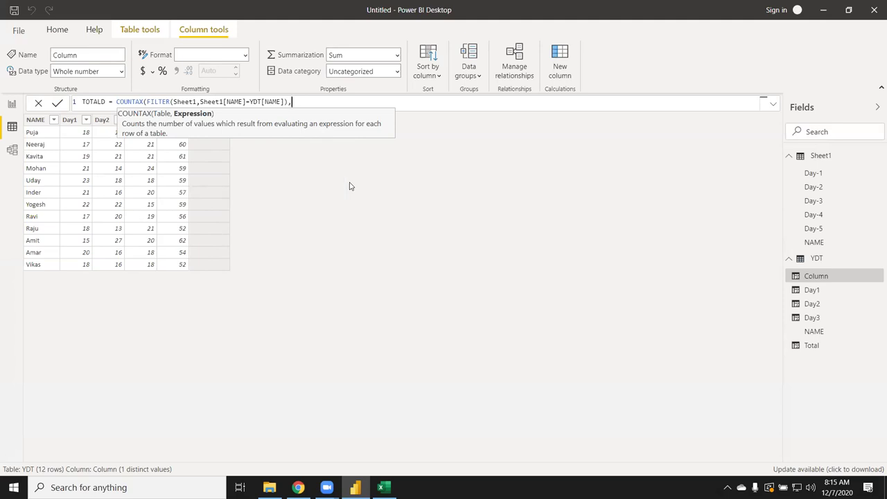
text(sh)
key(Down)
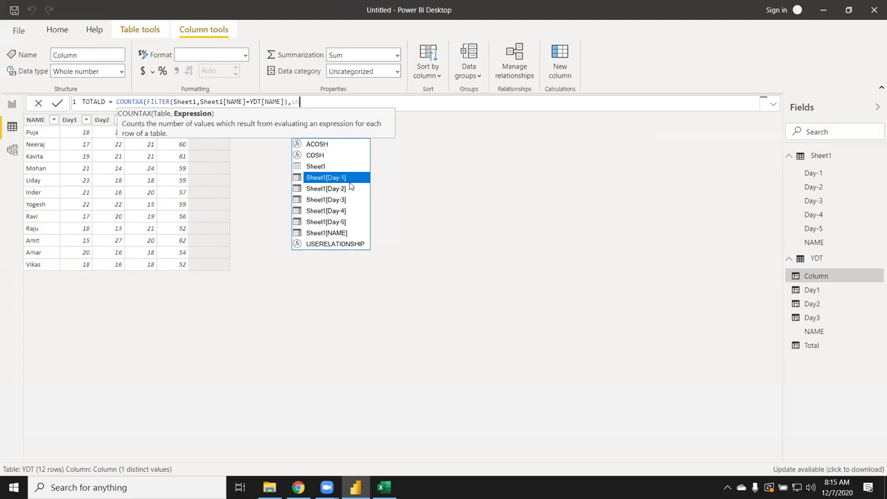
key(Tab)
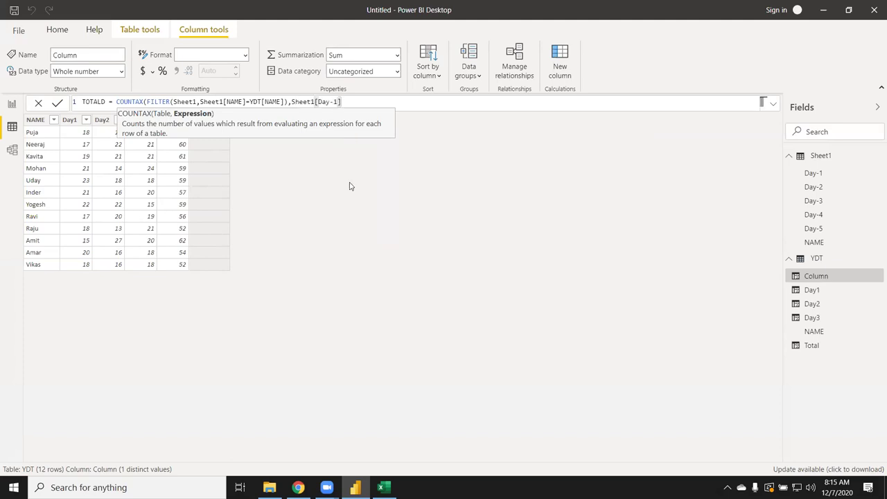
text())
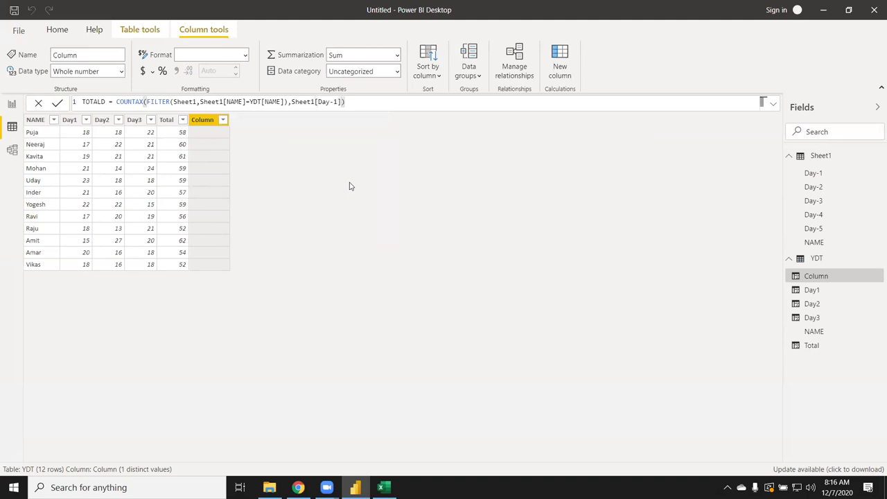
Step: Append + and a second copy of the COUNTAX Day-1 expression to the formula
mouse_move(345, 102)
mouse_down()
mouse_move(106, 102)
mouse_move(114, 103)
mouse_up()
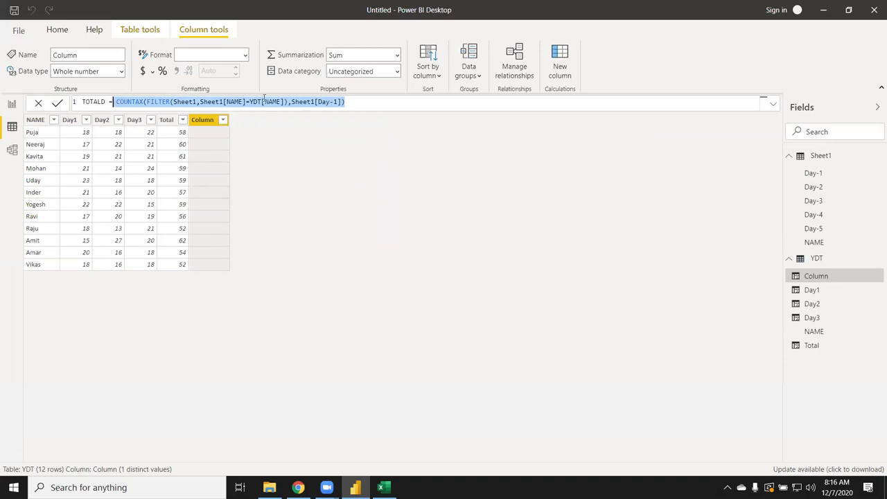
key(ctrl+c)
click(365, 104)
text(+)
key(ctrl+v)
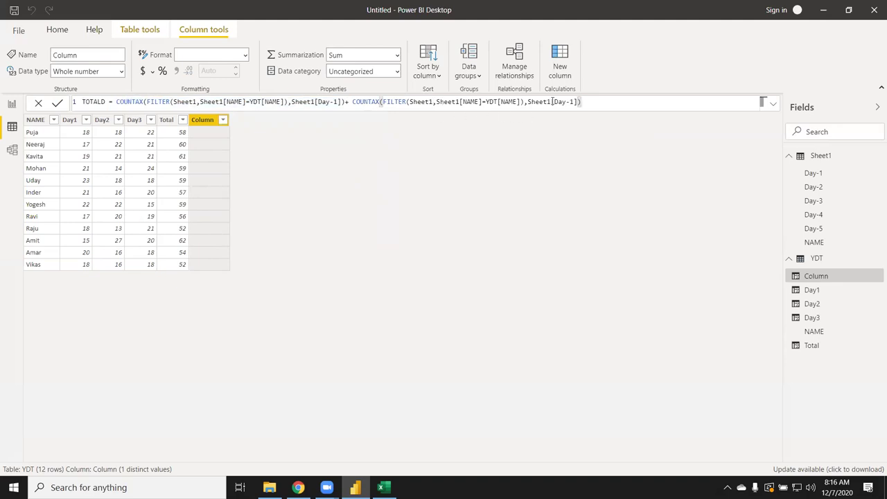
Step: Switch the added copies to Day-2 and Day-3 and commit TOTALD, giving 120 or 117 per name
click(572, 103)
key(BackSpace)
text(2)
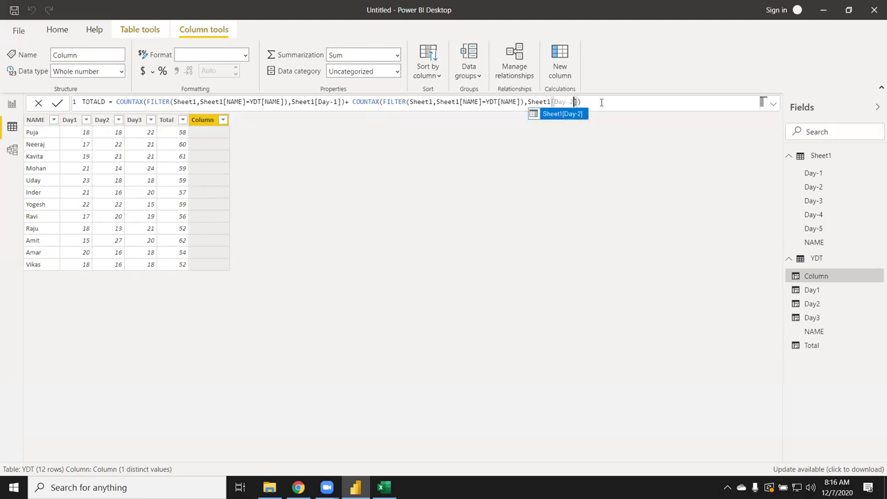
click(600, 102)
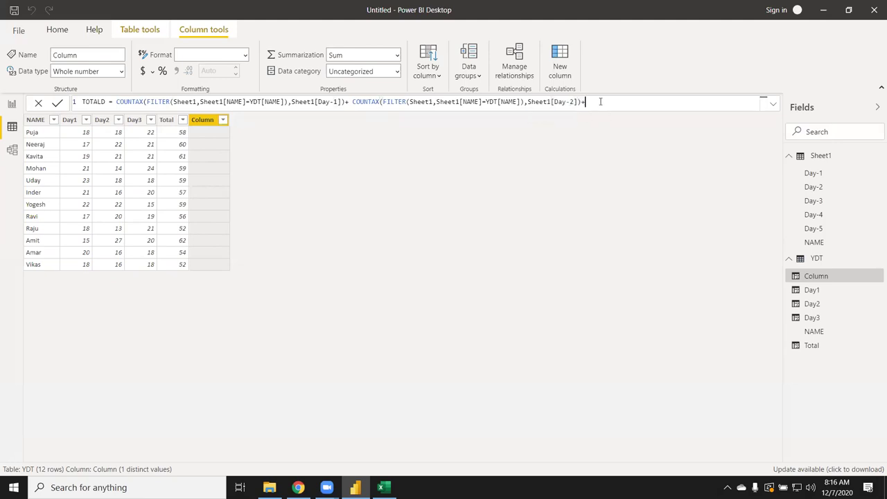
key(ctrl+v)
double_click(133, 113)
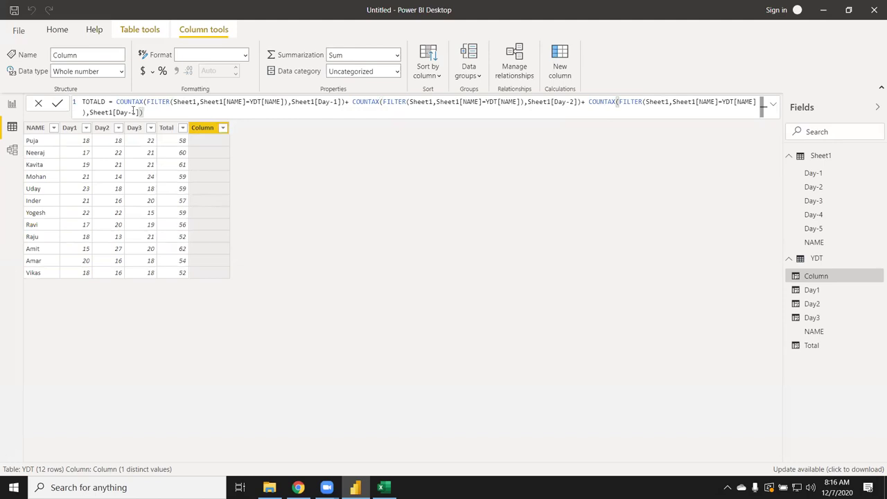
text(3)
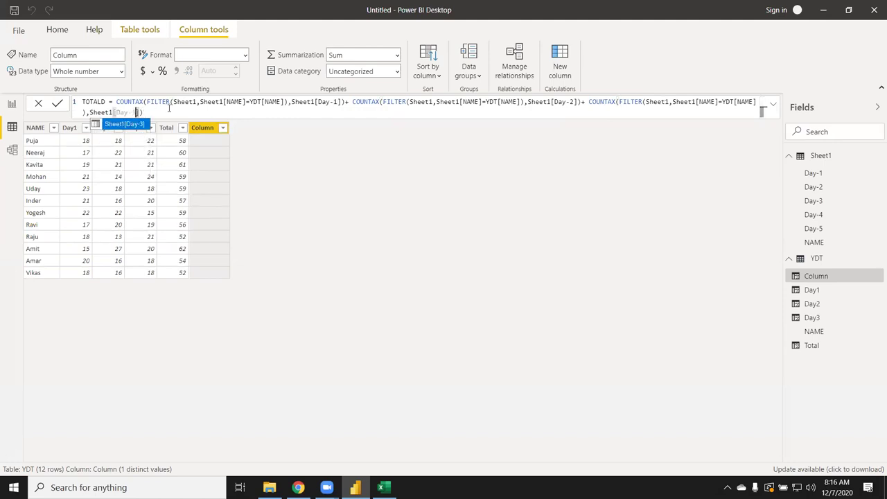
key(Escape)
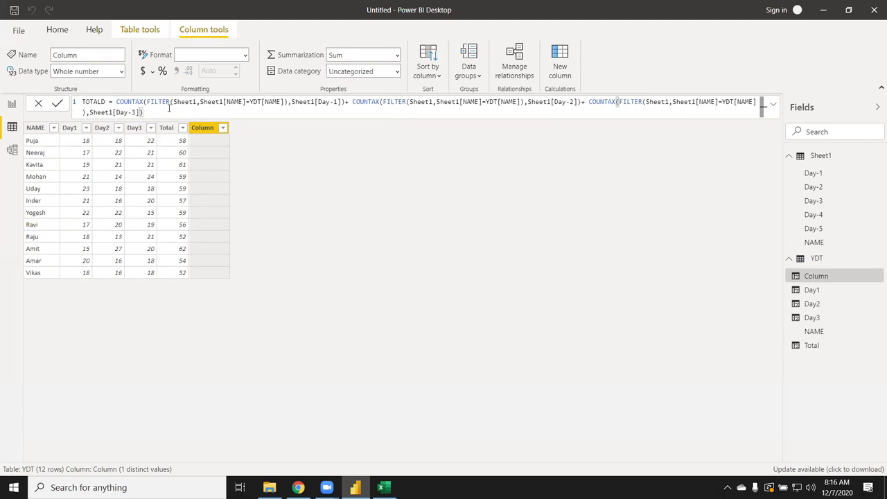
key(Return)
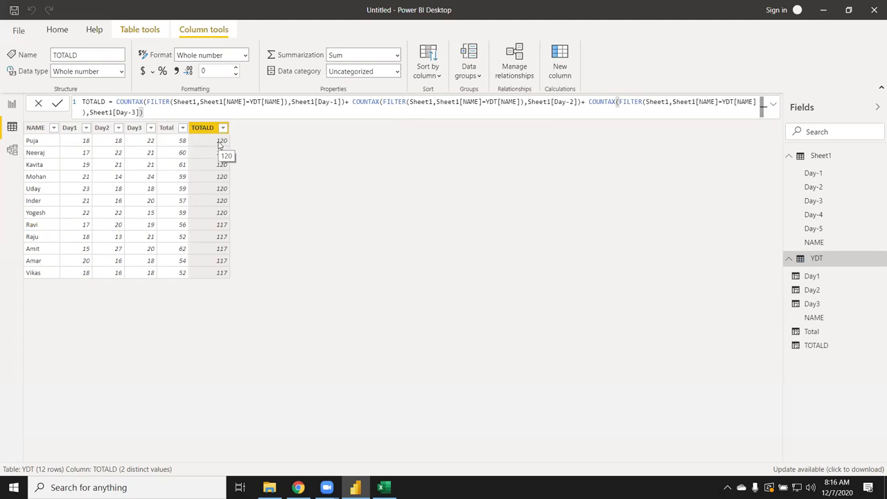
click(561, 75)
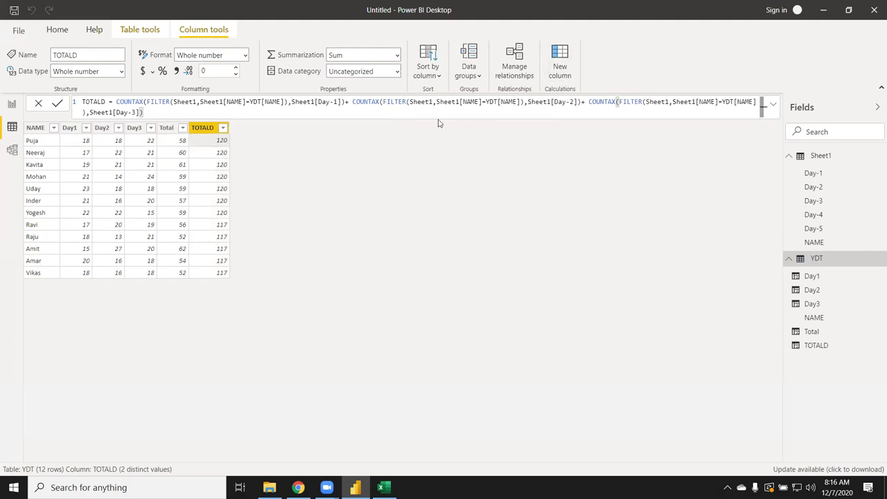
Step: Create the % column as YDT[Total]/YDT[TOTALD], giving shares like 0.5 and 0.475
double_click(86, 103)
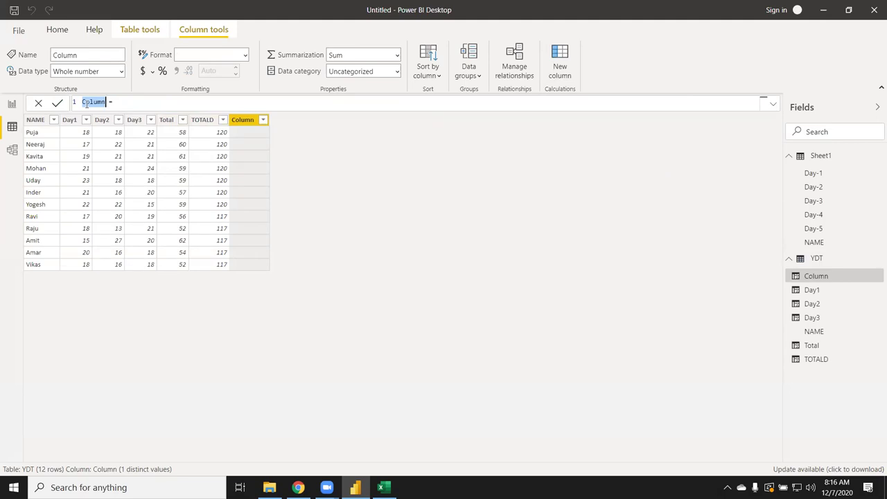
text(% = )
text(to)
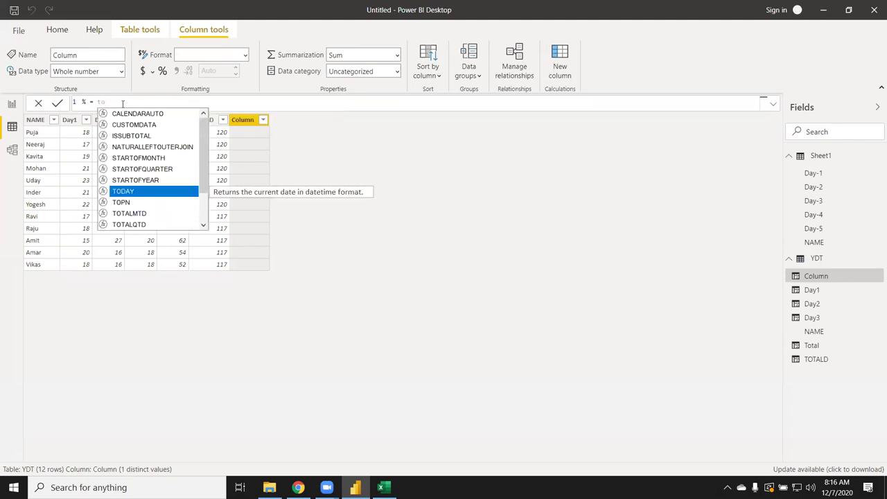
text(t)
key(Down)
key(Down)
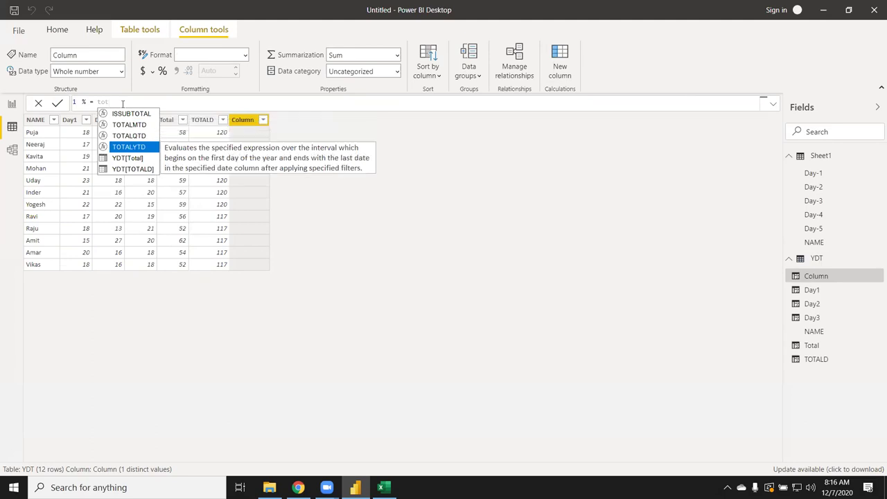
key(Down)
key(Down)
key(Tab)
text(/t)
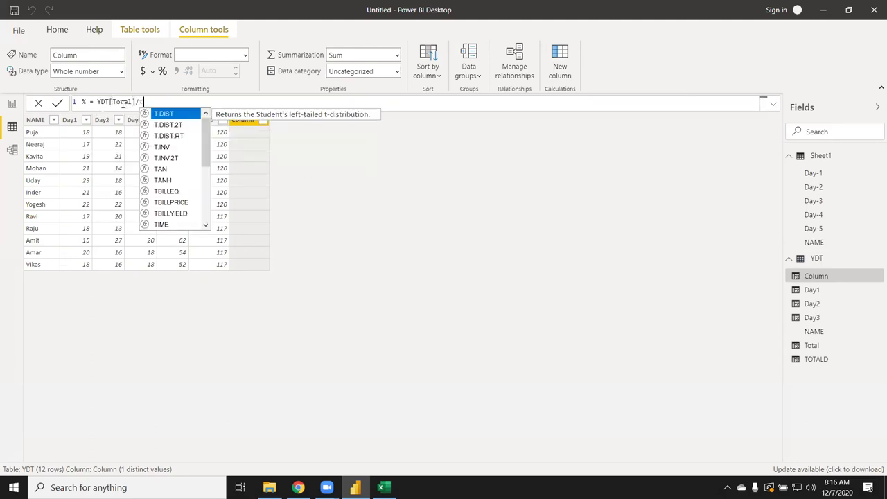
text(ot)
key(Down)
key(Down)
key(Down)
key(Down)
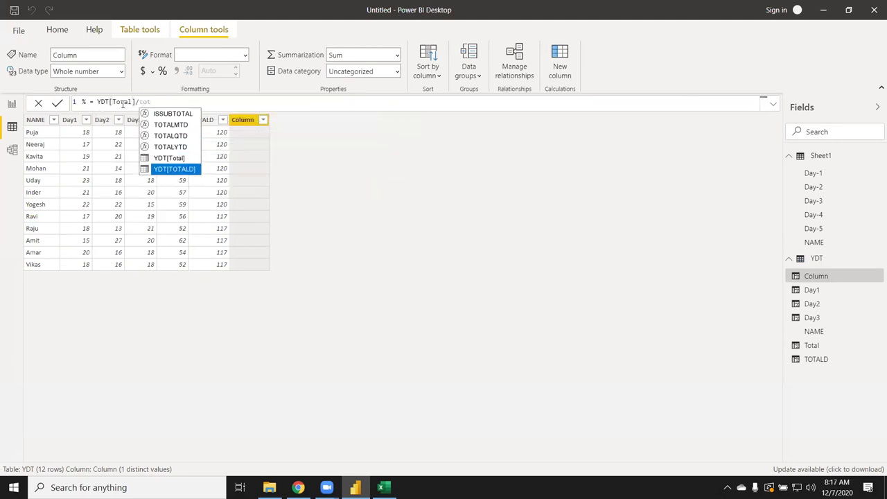
key(Tab)
key(Return)
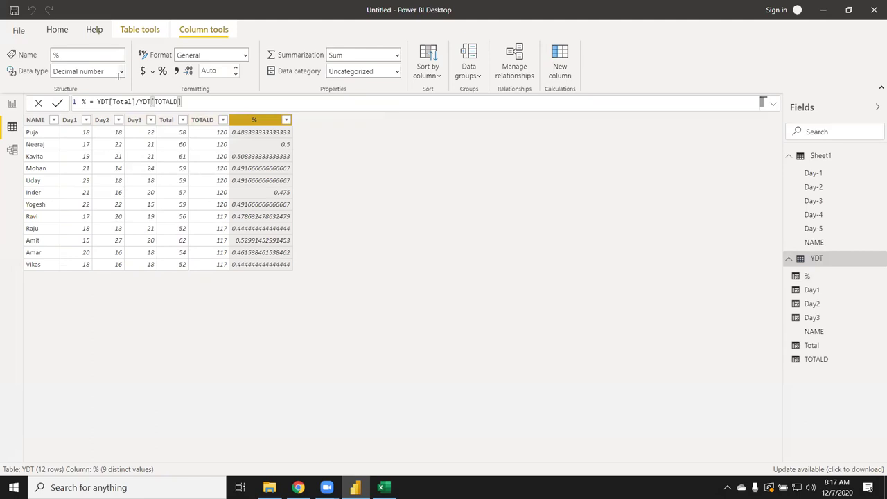
Step: Format the % column as Percentage so values read 48.33% and 50.00%
click(120, 72)
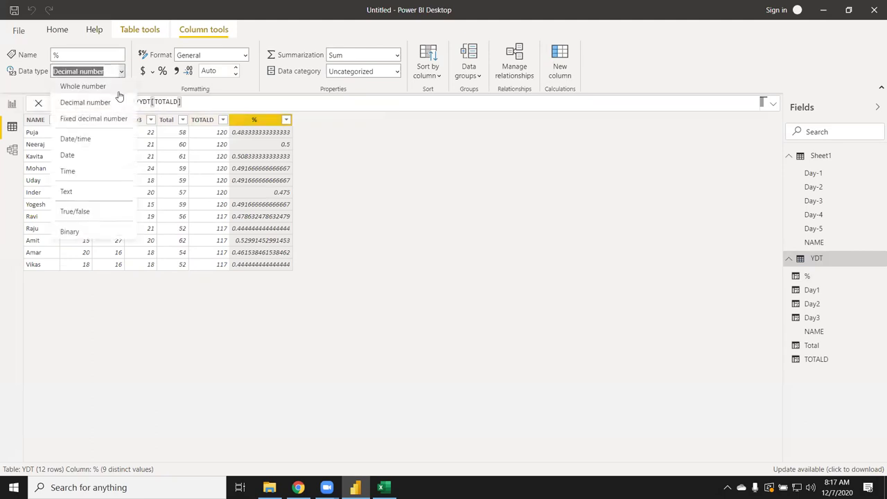
click(161, 97)
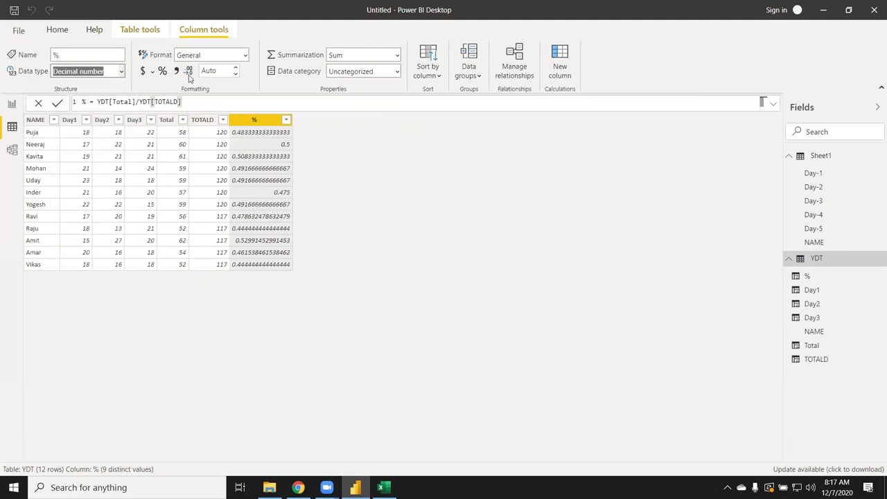
click(235, 57)
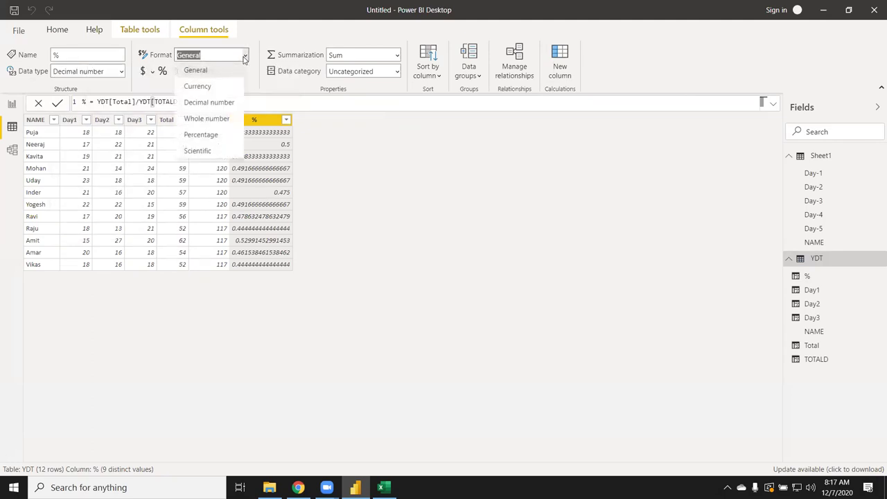
click(214, 134)
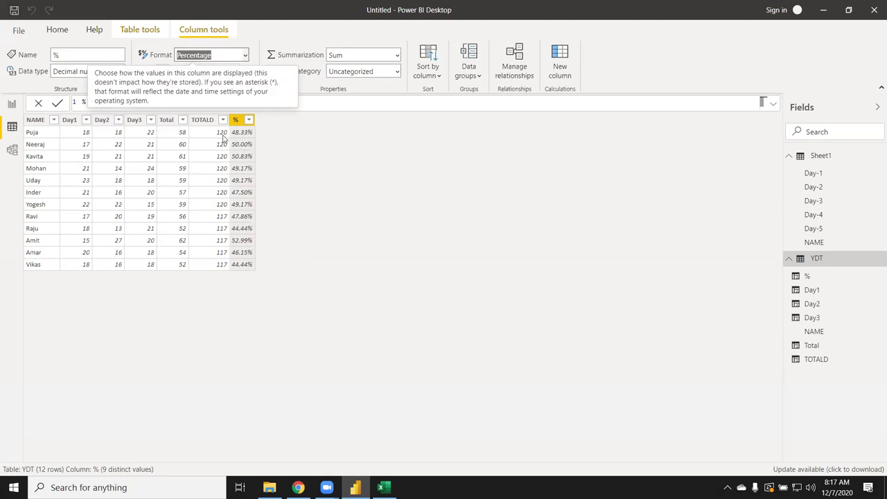
click(209, 131)
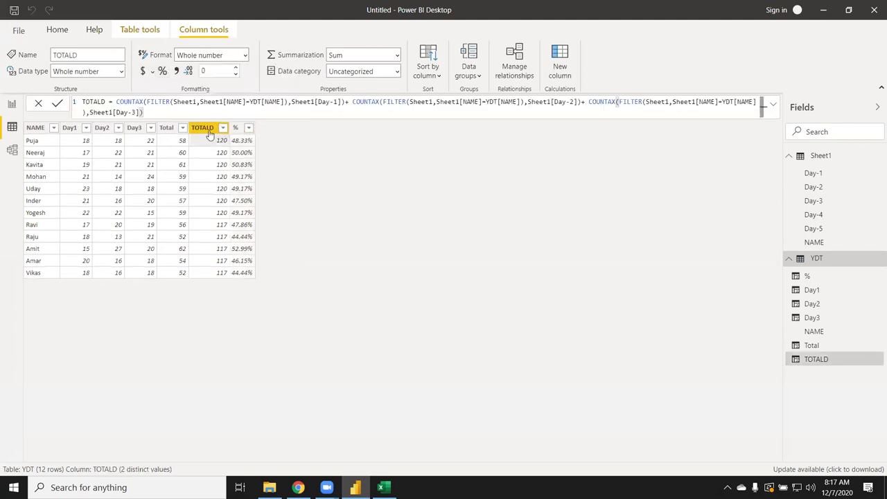
Step: Check the Total, TOTALD and % column formulas, then minimize Power BI to the desktop
click(175, 147)
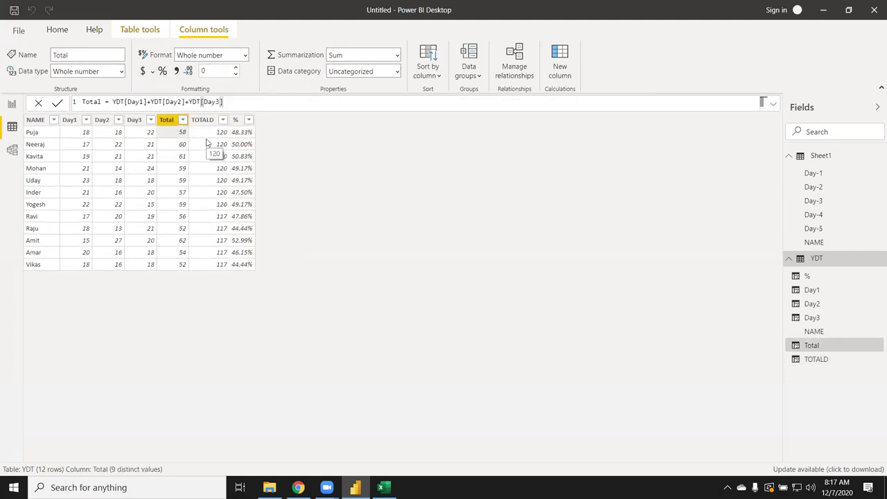
key(super)
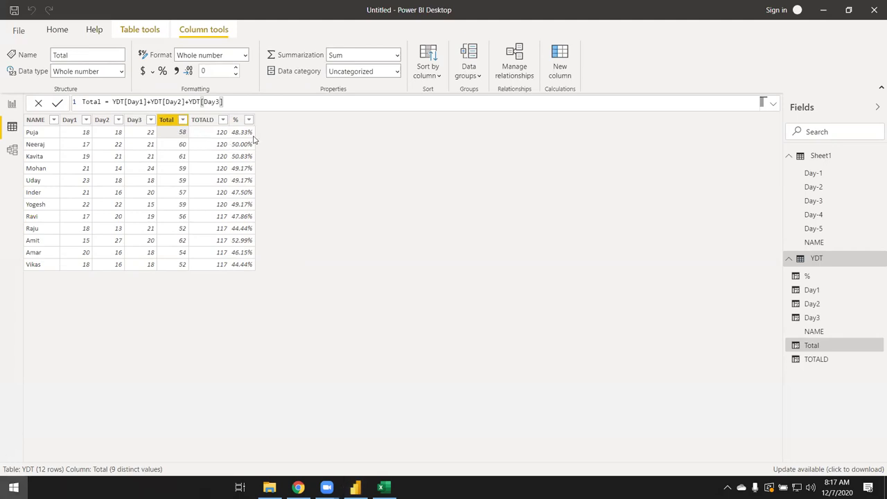
click(454, 158)
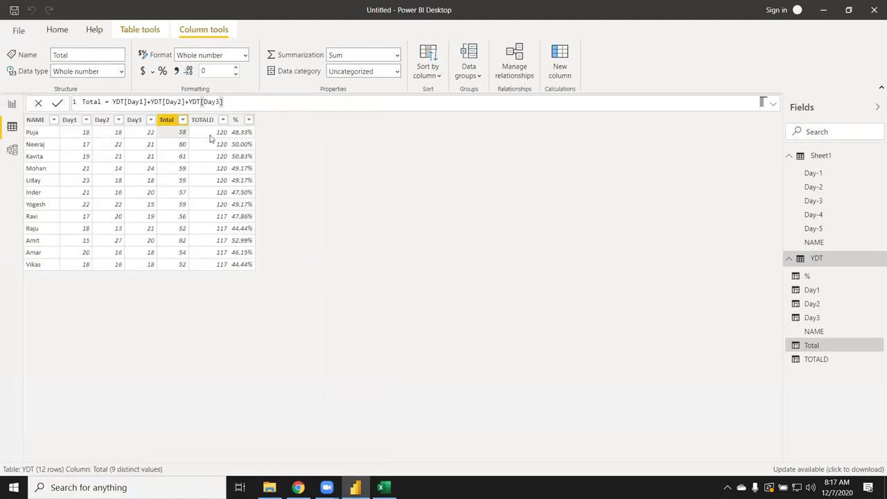
click(211, 137)
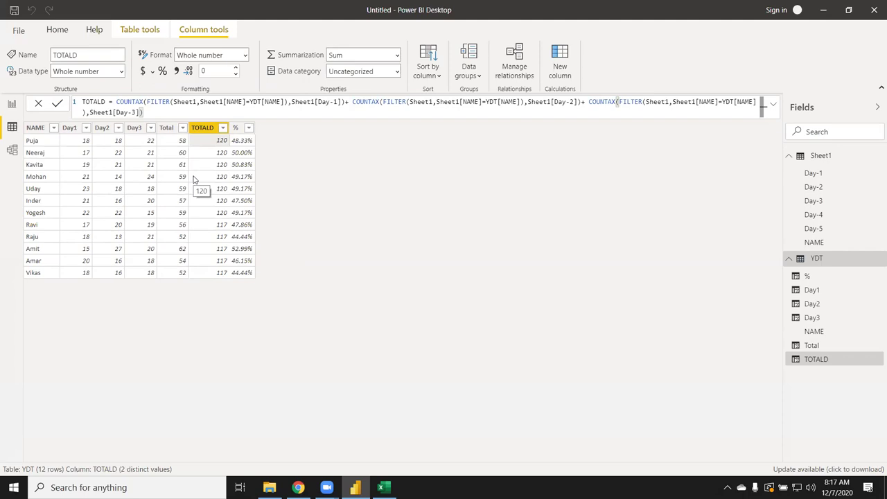
click(177, 149)
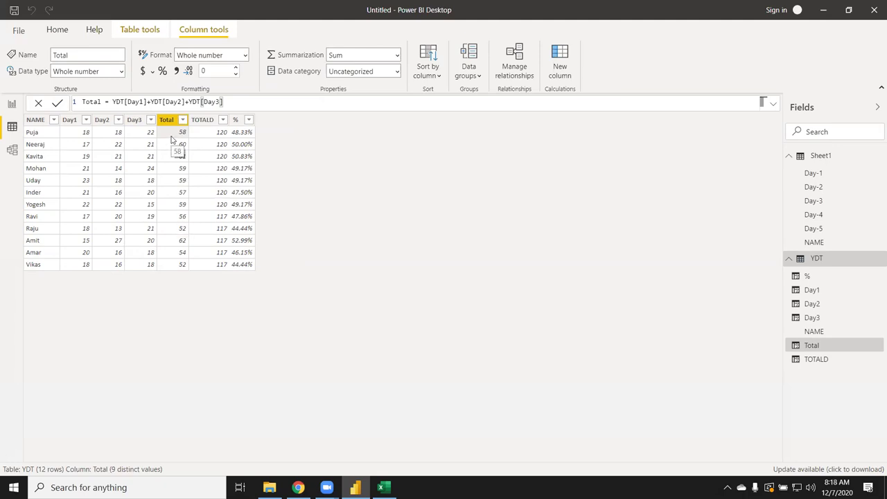
click(216, 140)
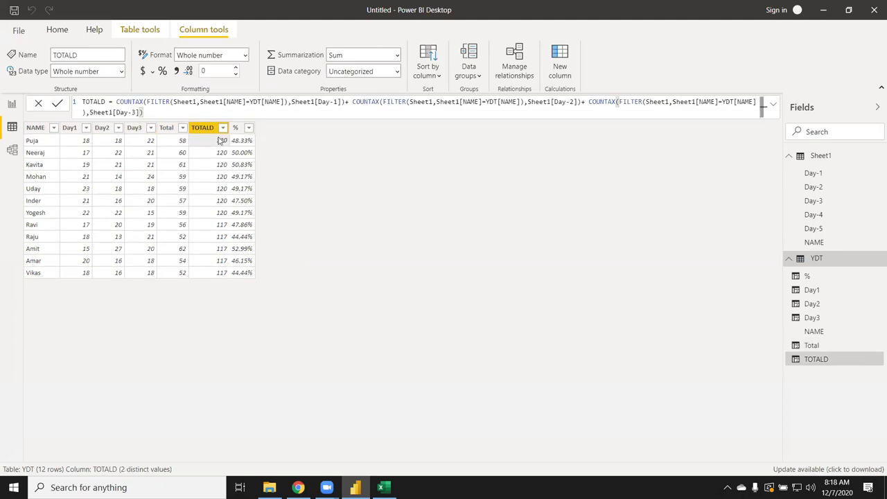
click(233, 146)
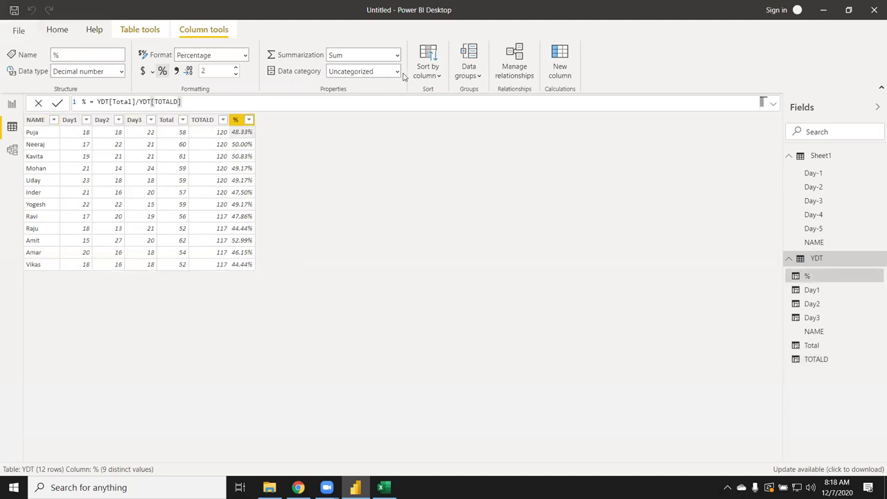
key(super+d)
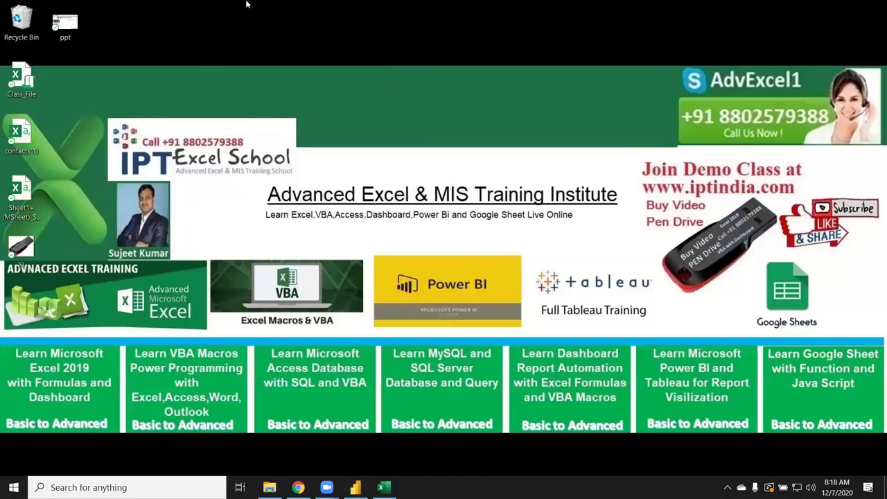